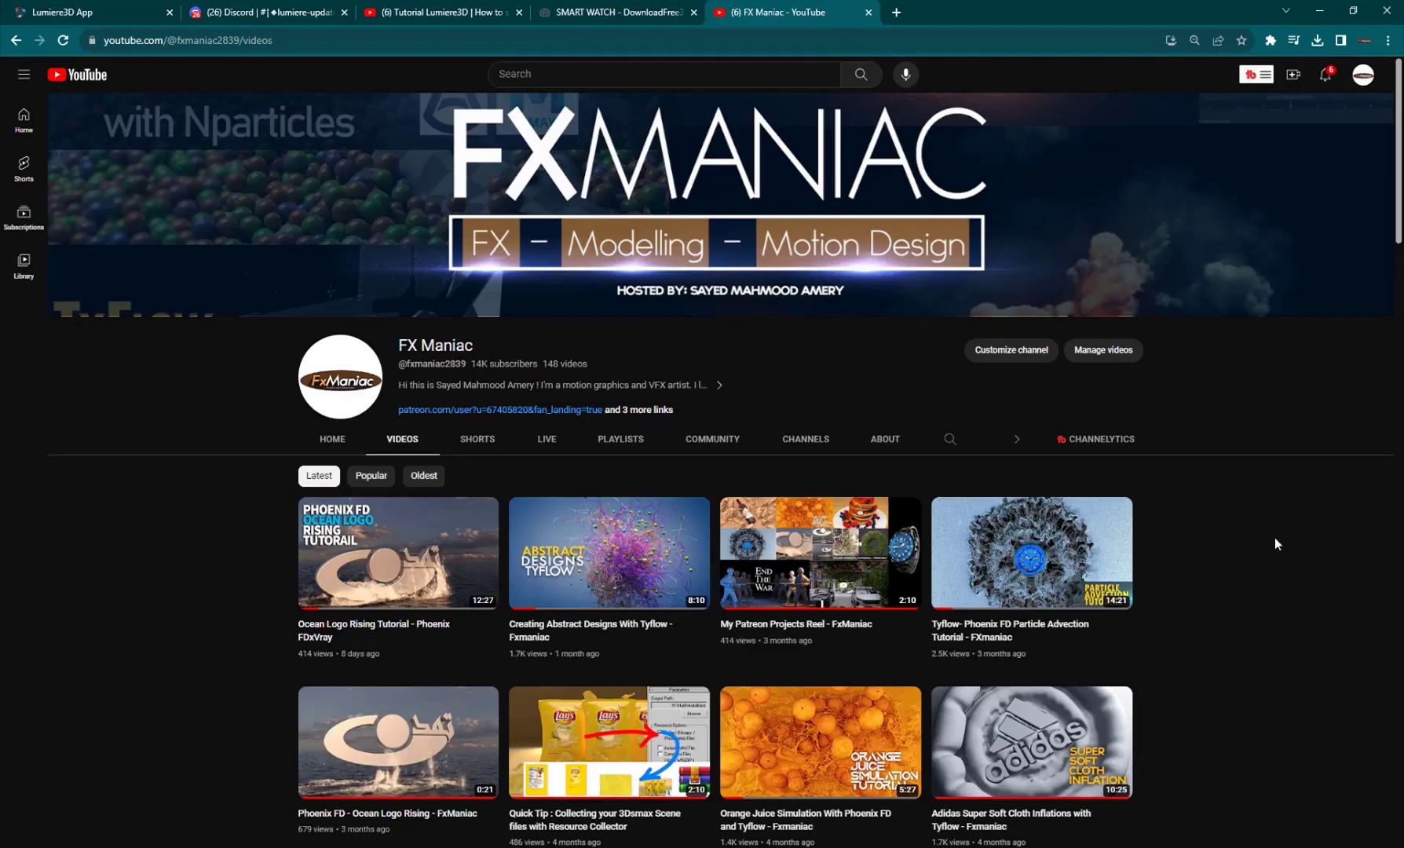
Step: Browse the FX Maniac channel's videos, then switch to the Lumiere3D templates page
{"action": "scroll", "coordinate": [1276, 544], "scroll_direction": "down", "scroll_amount": 5}
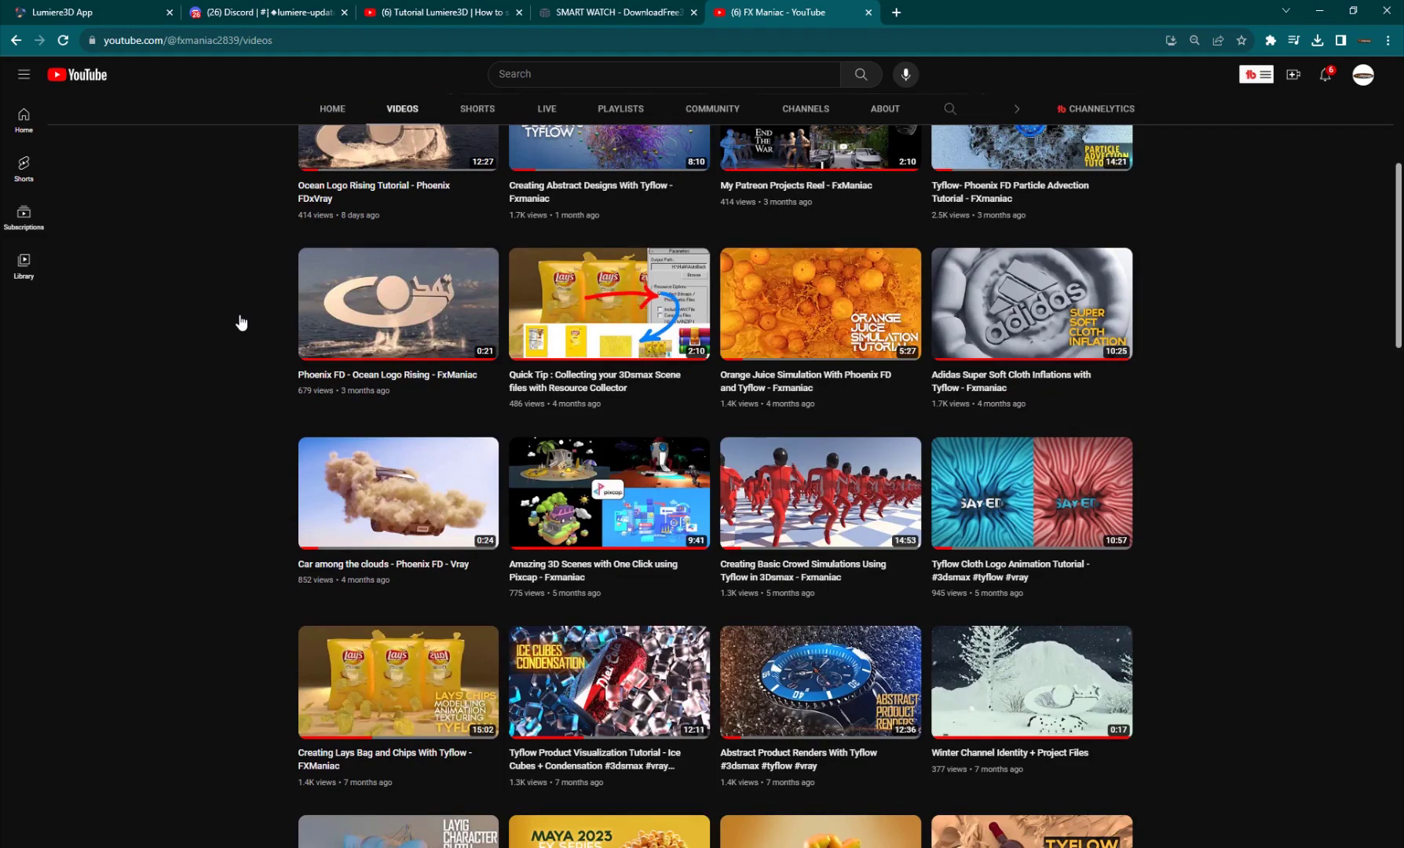
{"action": "left_click", "coordinate": [53, 4]}
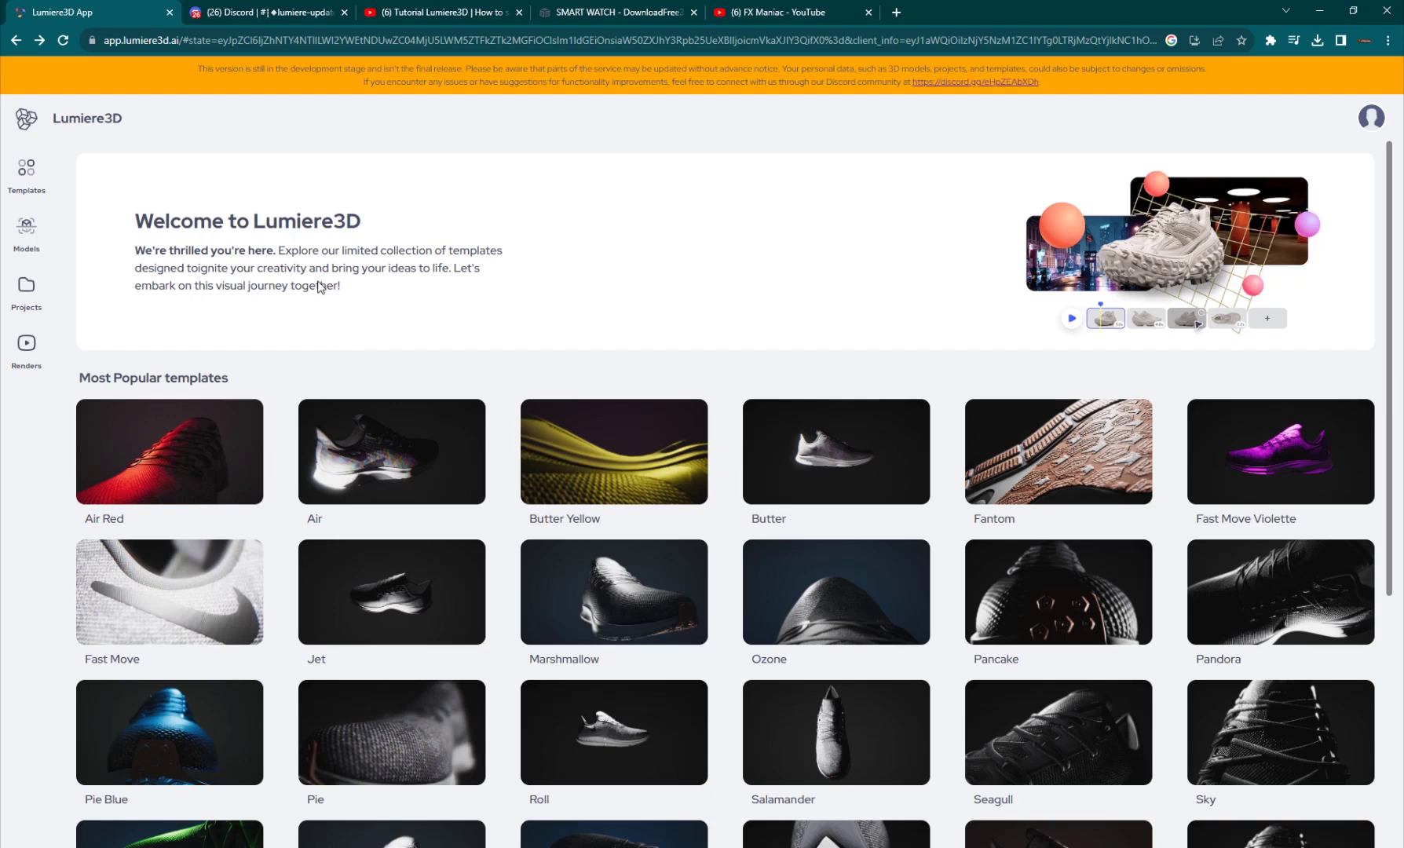
Step: Browse the template gallery and close the Workspace Settings panel showing the Early Access plan
{"action": "scroll", "coordinate": [420, 486], "scroll_direction": "down", "scroll_amount": 5}
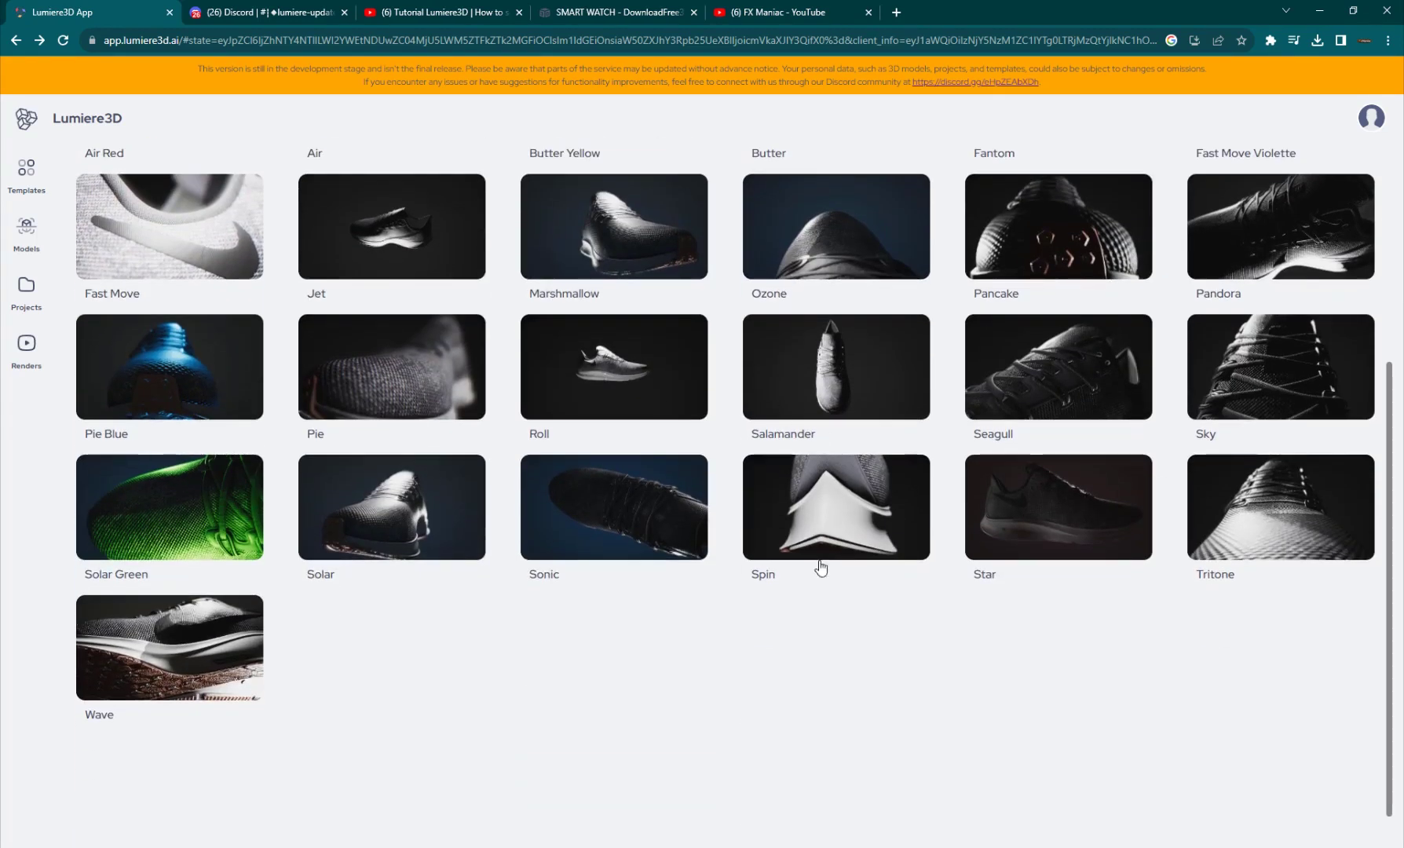
{"action": "scroll", "coordinate": [339, 628], "scroll_direction": "up", "scroll_amount": 5}
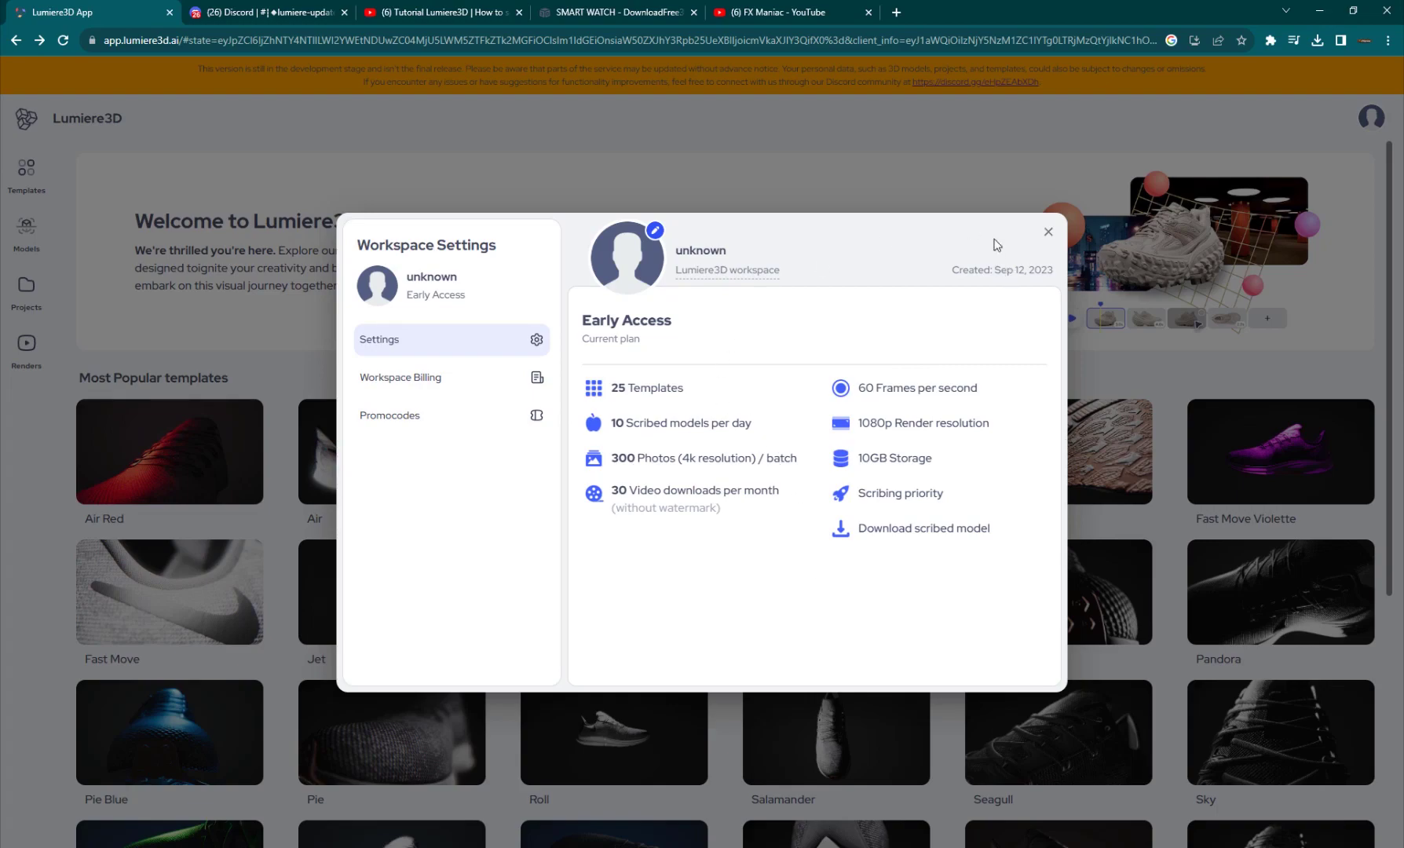
{"action": "left_click", "coordinate": [1050, 236]}
Step: Check the Lumiere3D updates channel on Discord
{"action": "scroll", "coordinate": [440, 530], "scroll_direction": "down", "scroll_amount": 5}
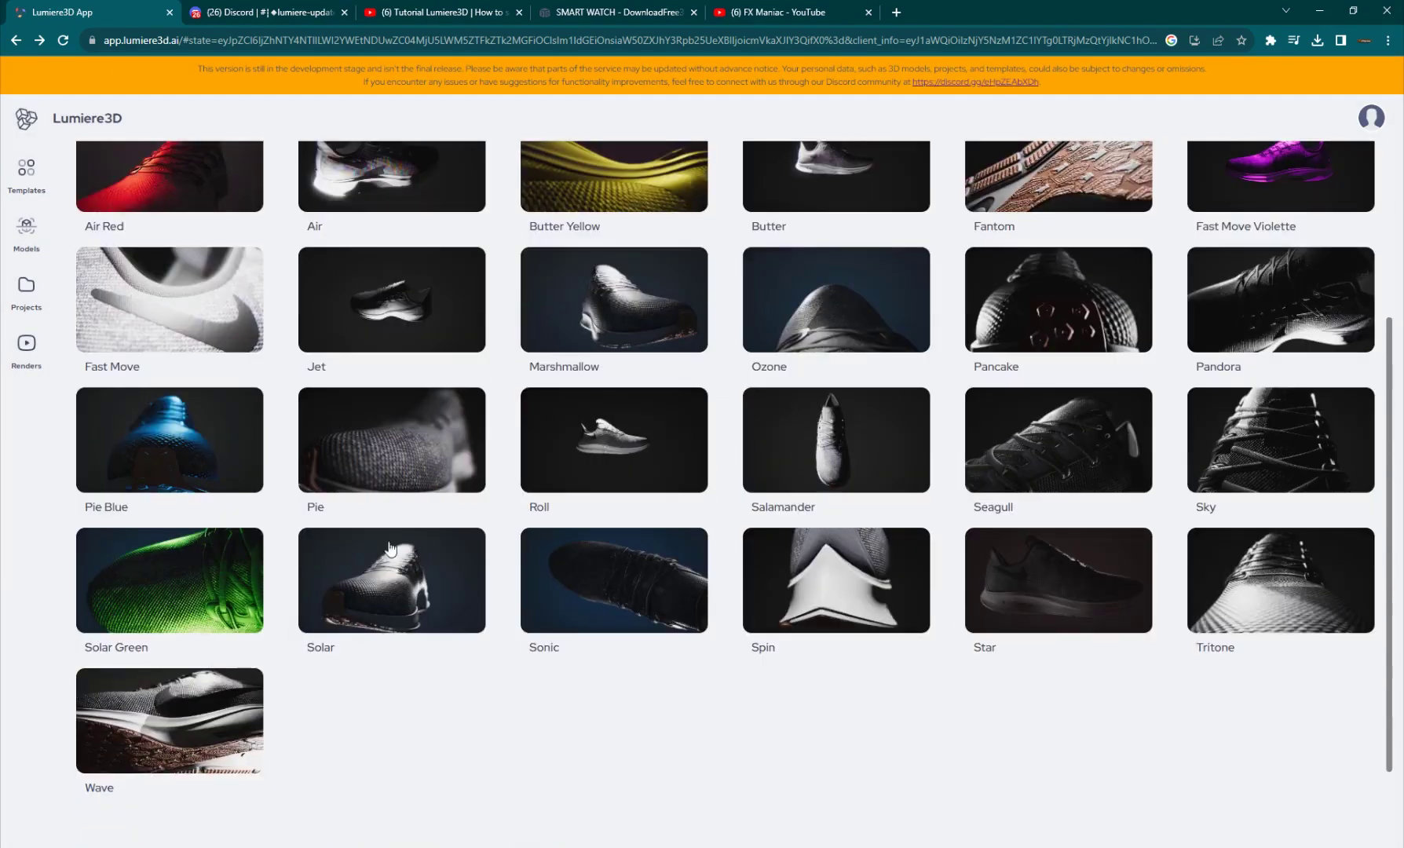
{"action": "scroll", "coordinate": [316, 558], "scroll_direction": "up", "scroll_amount": 5}
{"action": "left_click", "coordinate": [267, 12]}
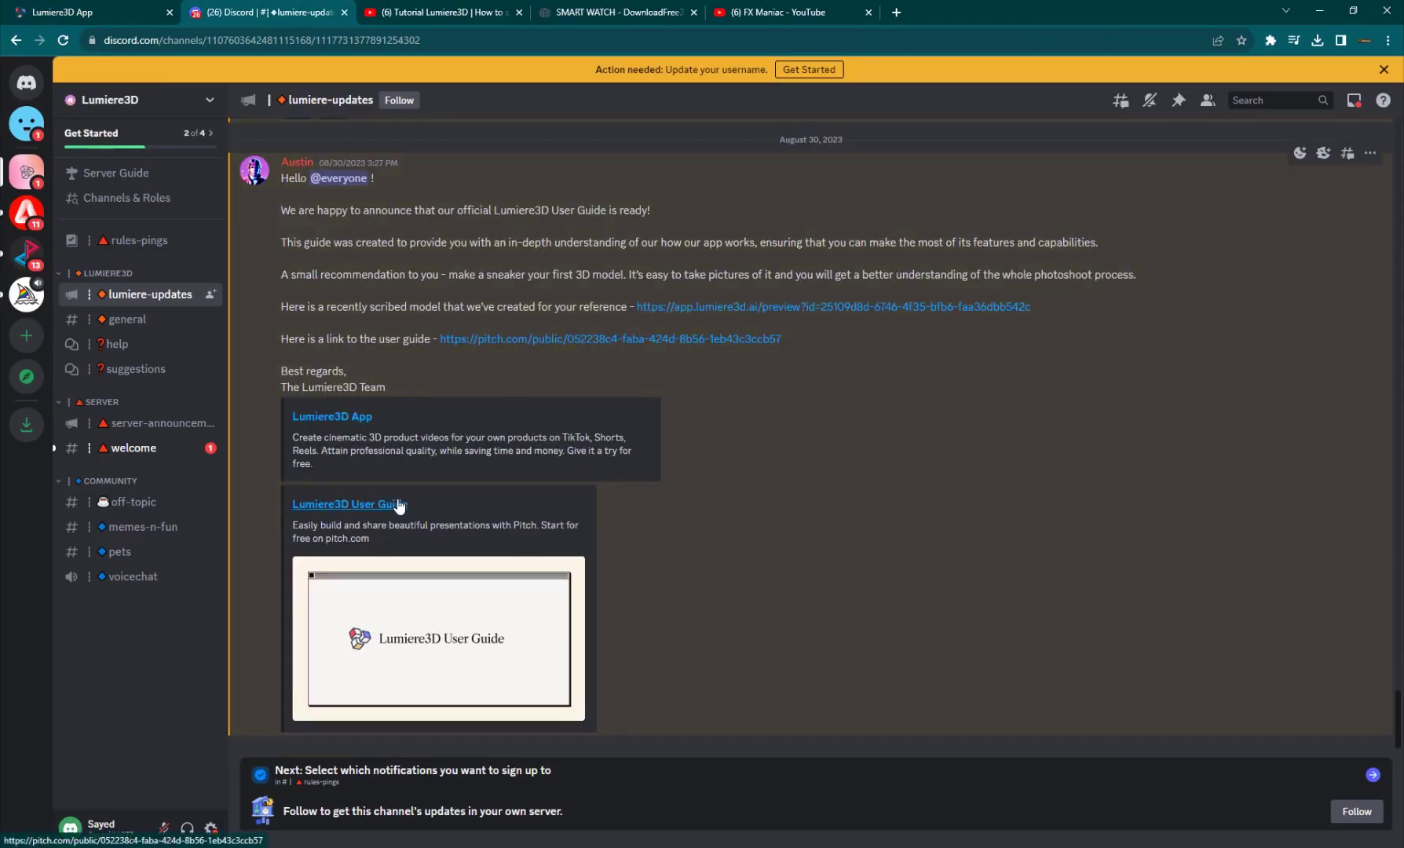
{"action": "scroll", "coordinate": [392, 503], "scroll_direction": "up", "scroll_amount": 6}
Step: Open the Lumiere 3D channel from the 'How to scribe?' tutorial in a new tab
{"action": "left_click", "coordinate": [436, 12]}
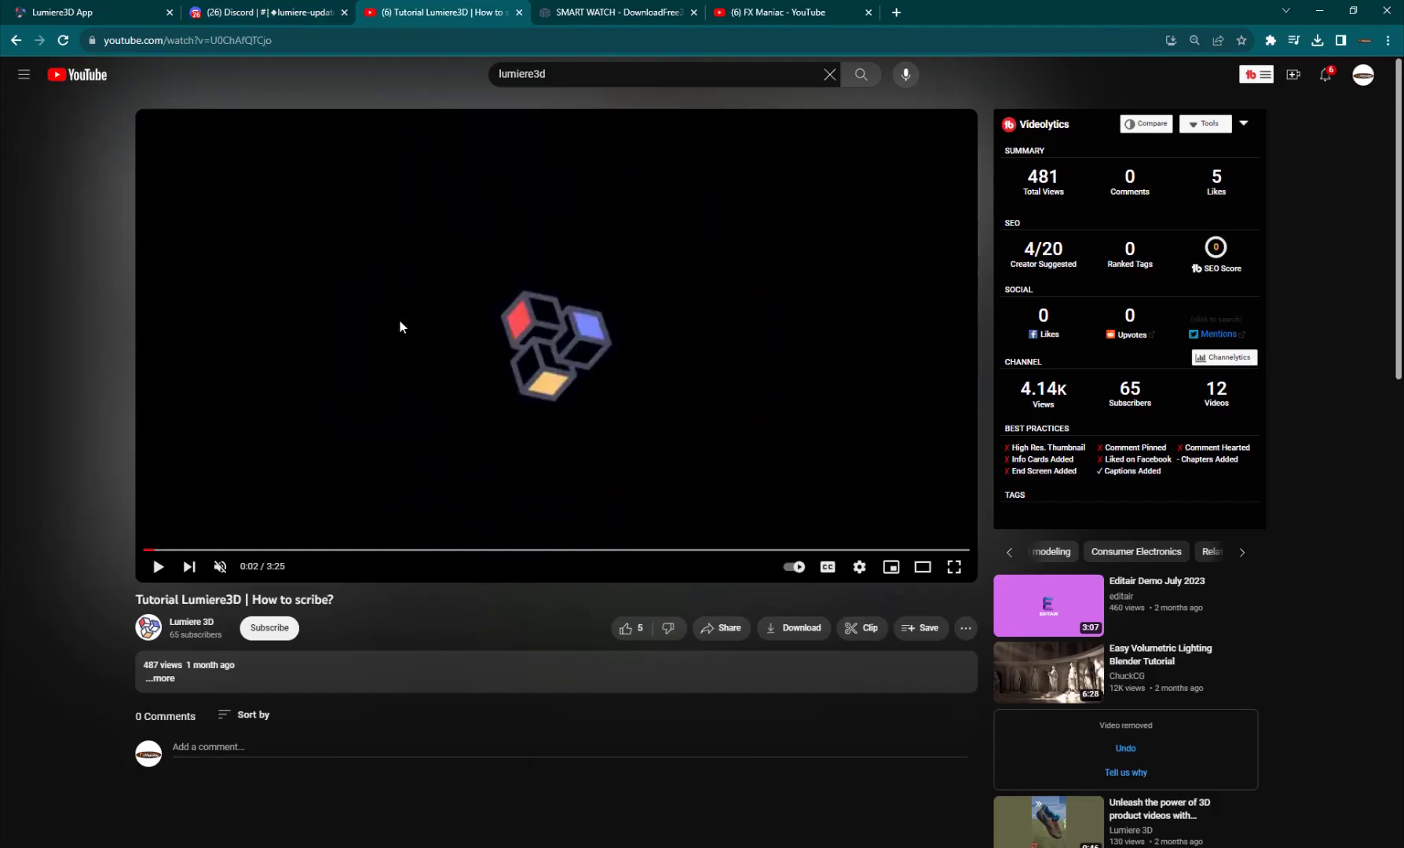
{"action": "right_click", "coordinate": [196, 626]}
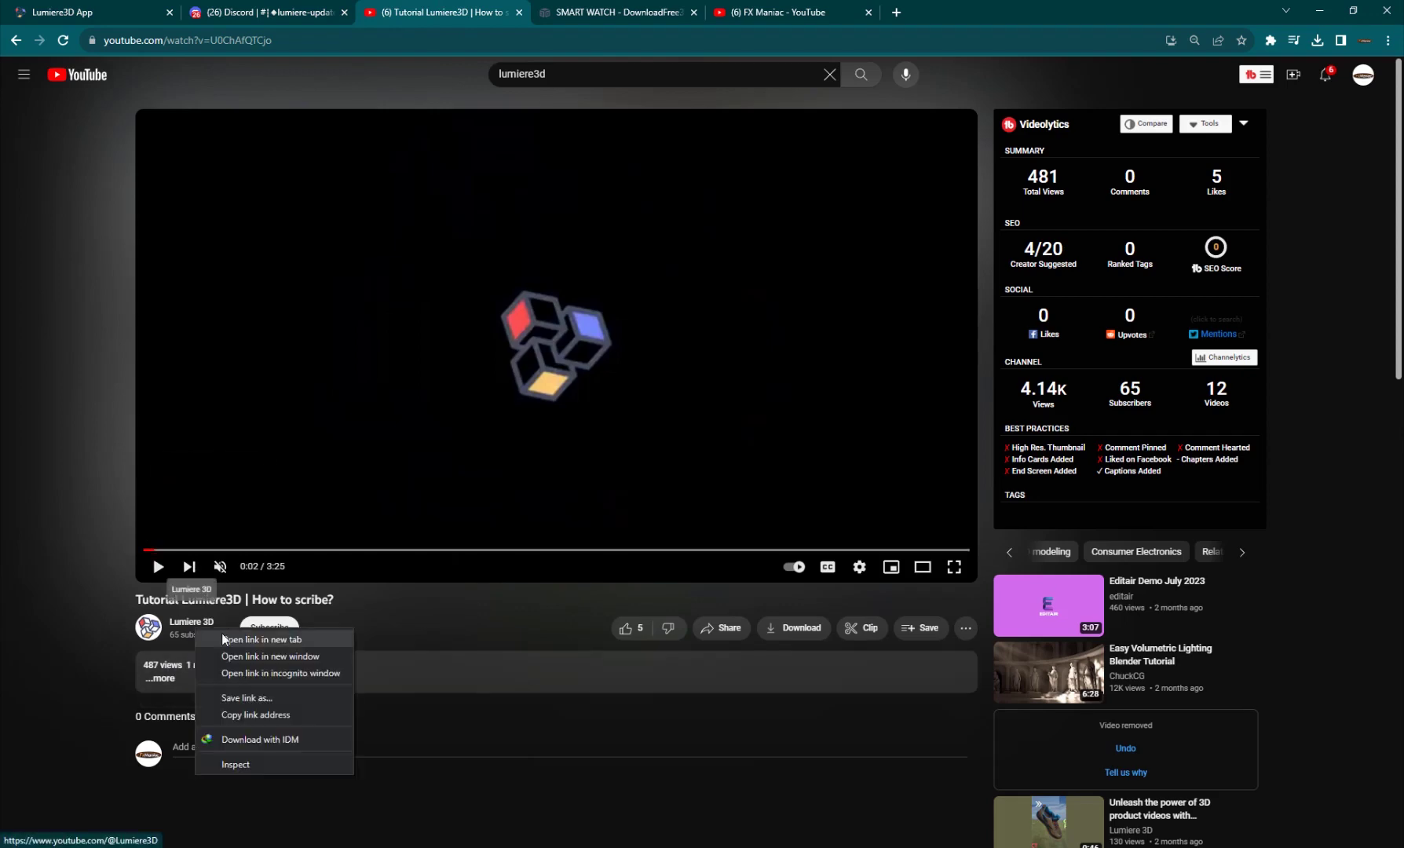
{"action": "left_click", "coordinate": [227, 638]}
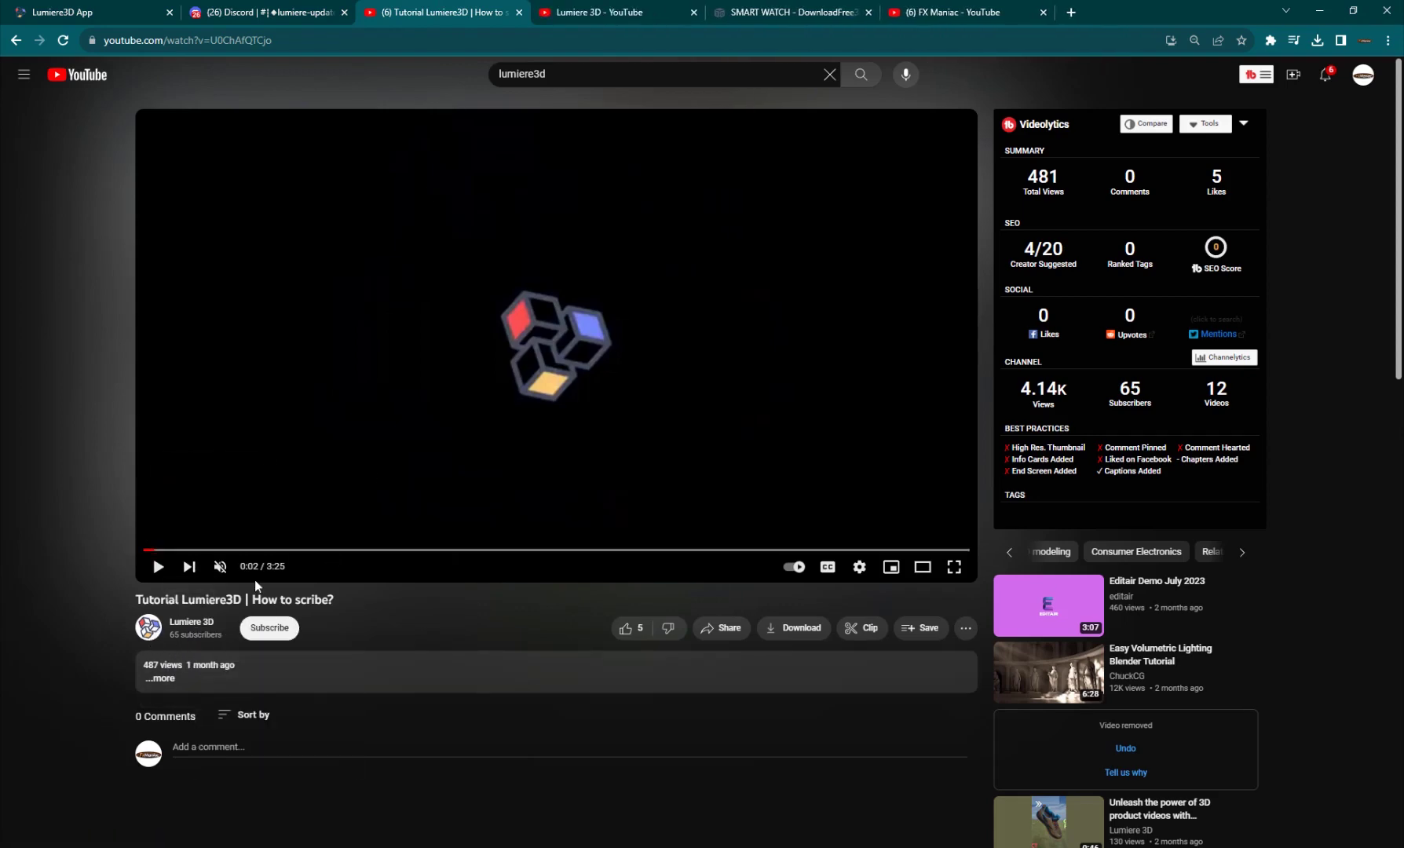
Step: Skim the tutorial ahead to the scribed models part, pause it, and return to Lumiere3D
{"action": "left_click", "coordinate": [158, 566]}
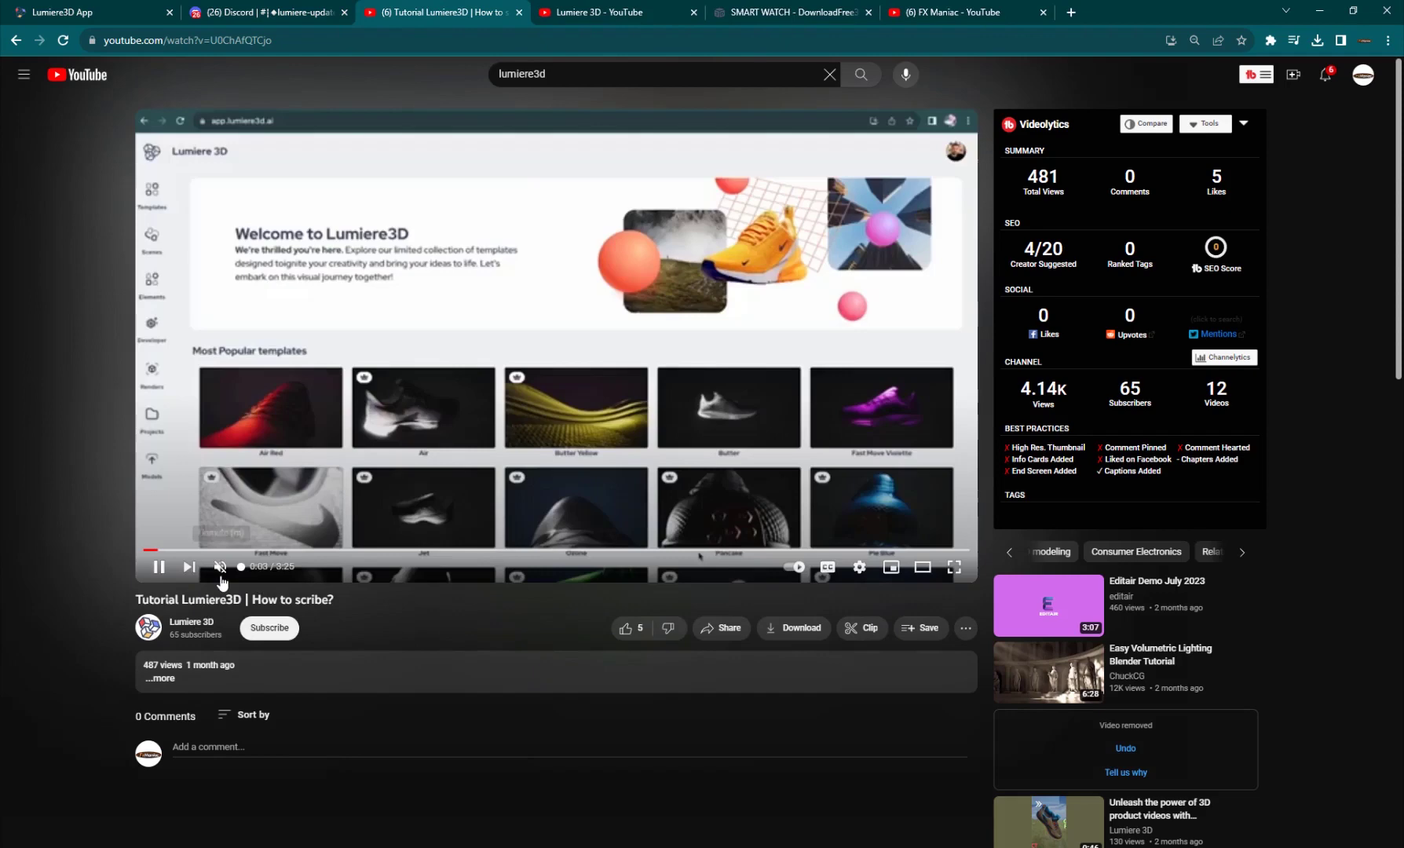
{"action": "left_click", "coordinate": [200, 549]}
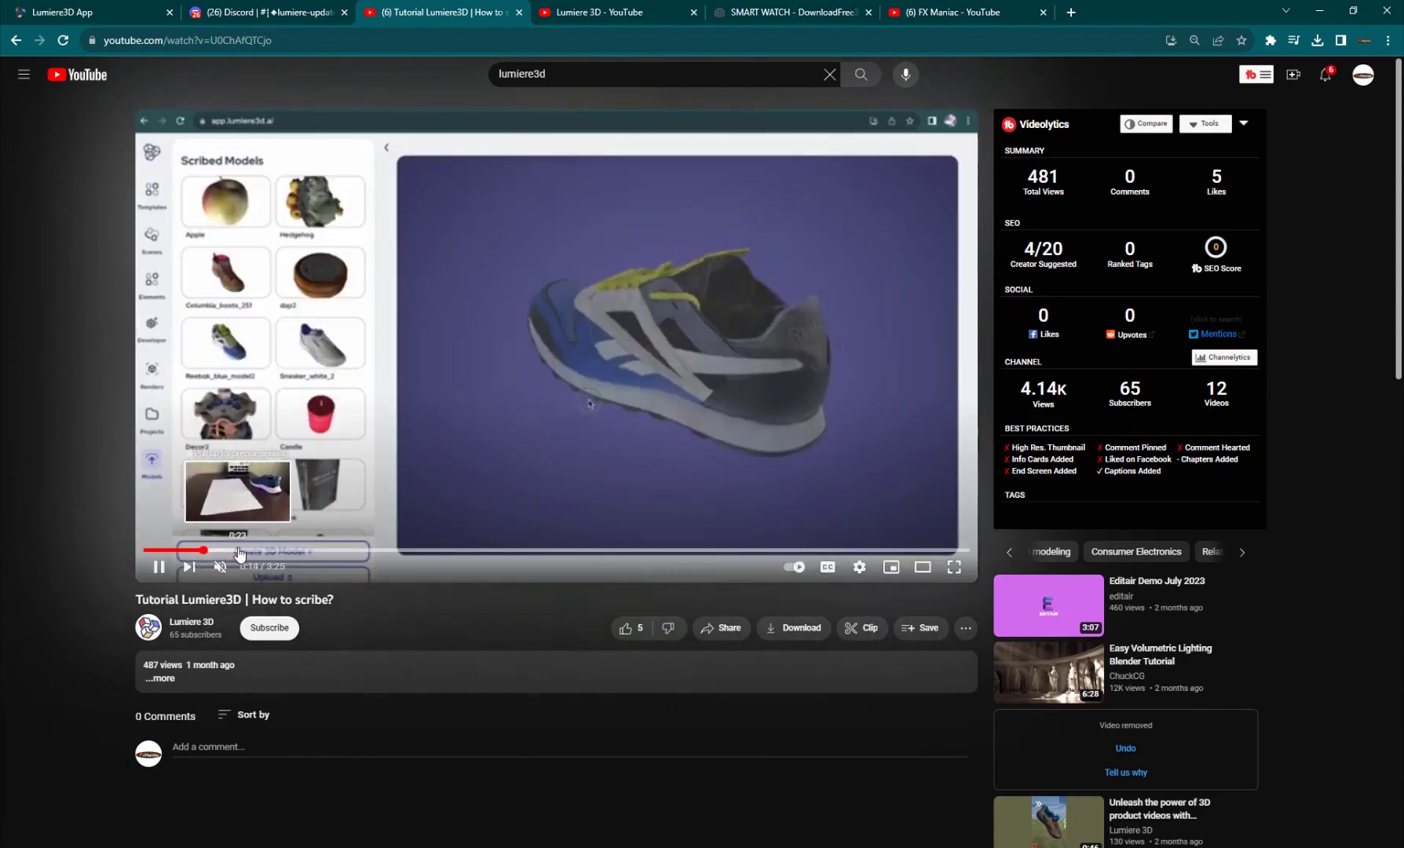
{"action": "left_click_drag", "start_coordinate": [242, 550], "coordinate": [276, 555]}
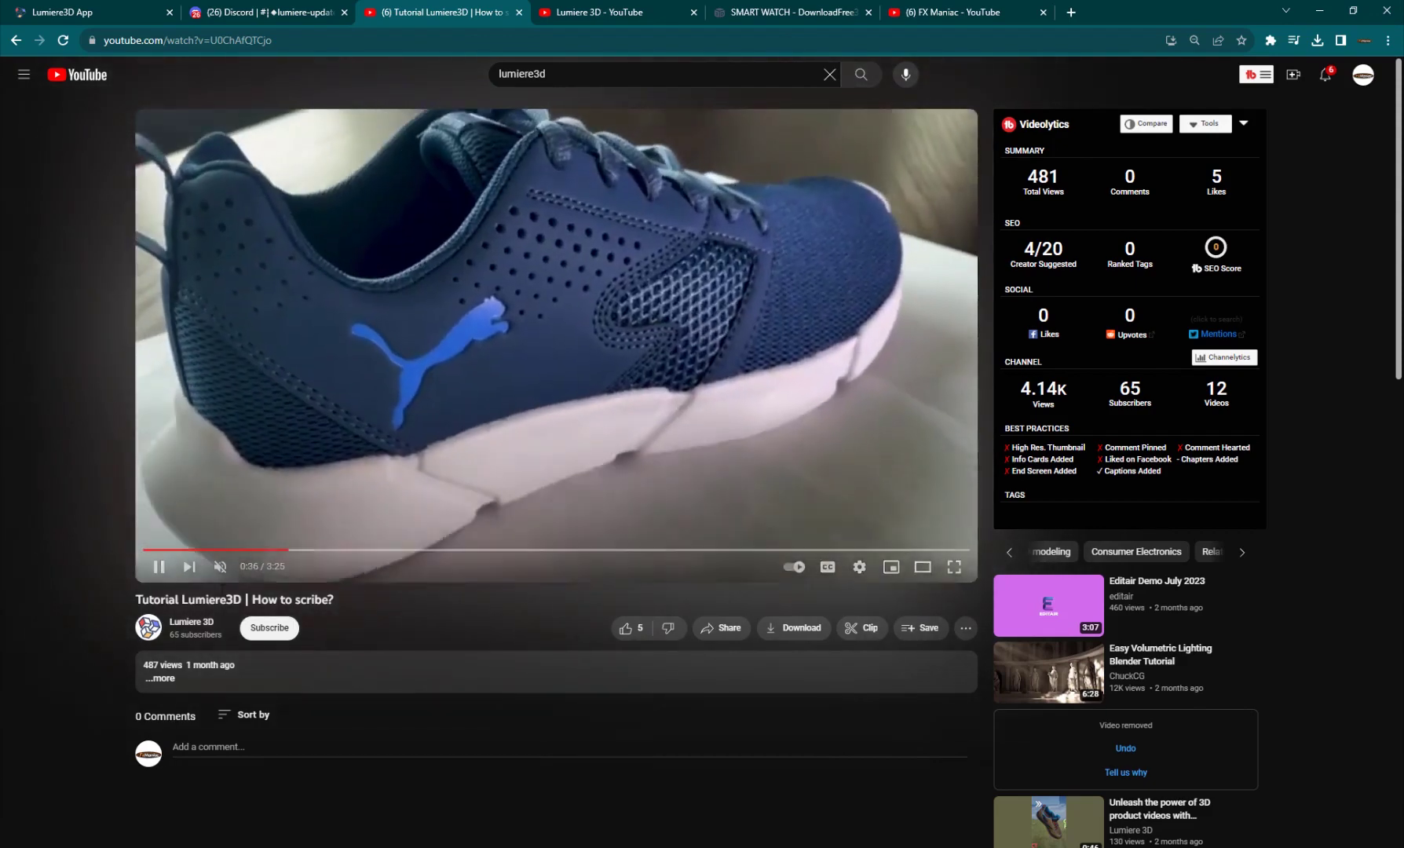
{"action": "left_click", "coordinate": [324, 552]}
{"action": "left_click", "coordinate": [370, 553]}
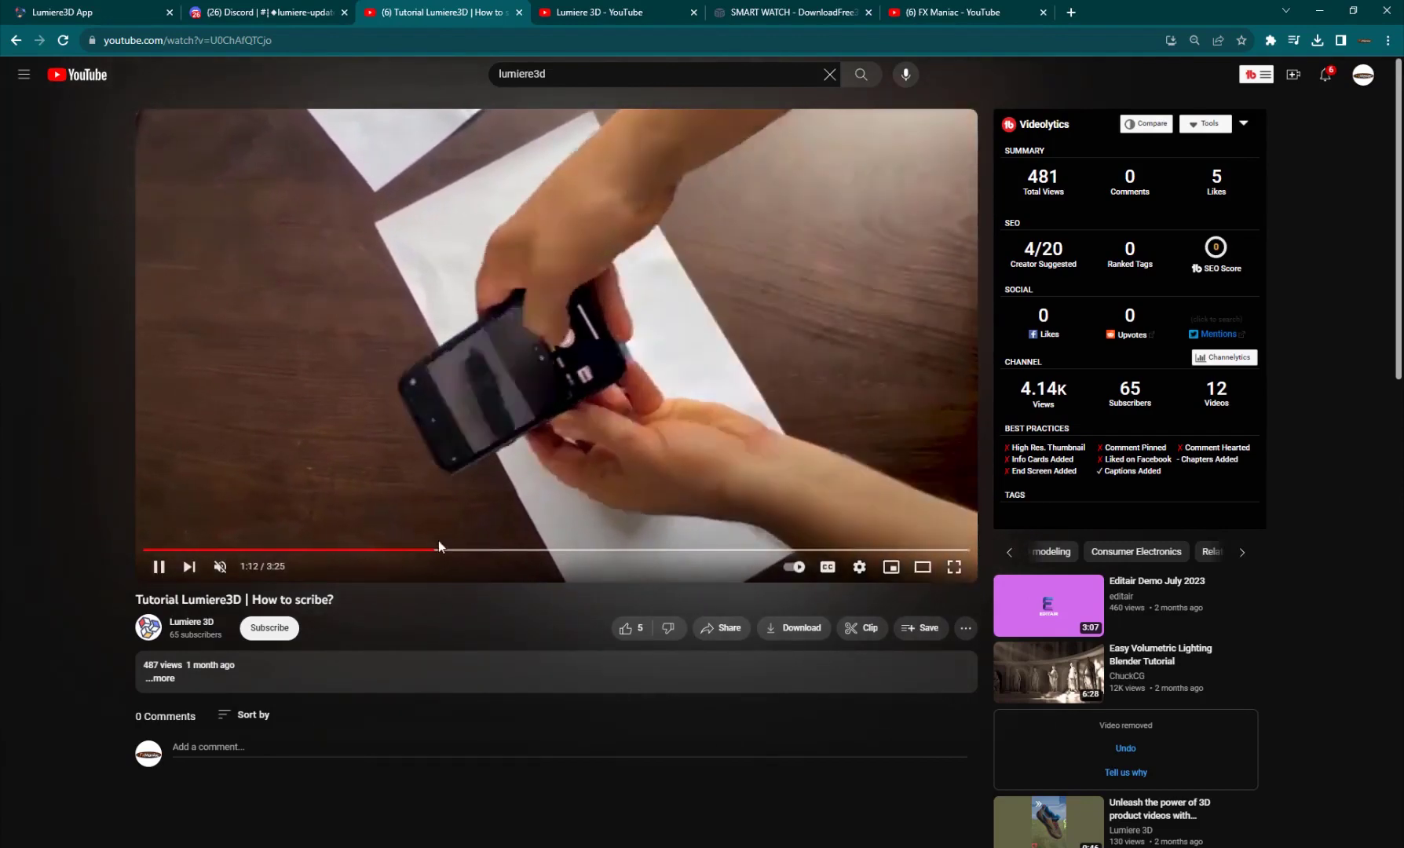
{"action": "left_click_drag", "start_coordinate": [448, 552], "coordinate": [645, 550]}
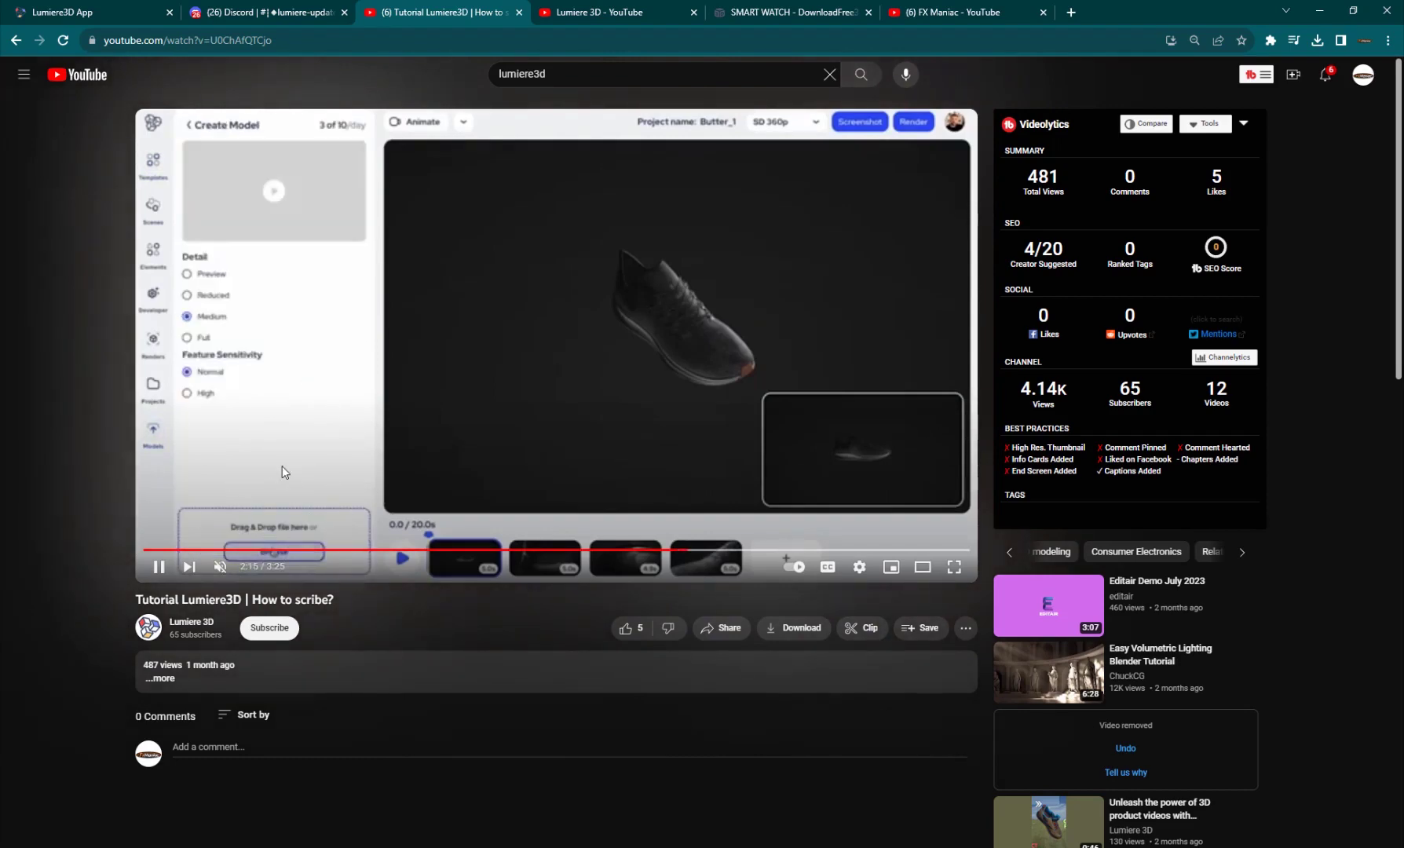
{"action": "left_click", "coordinate": [759, 550]}
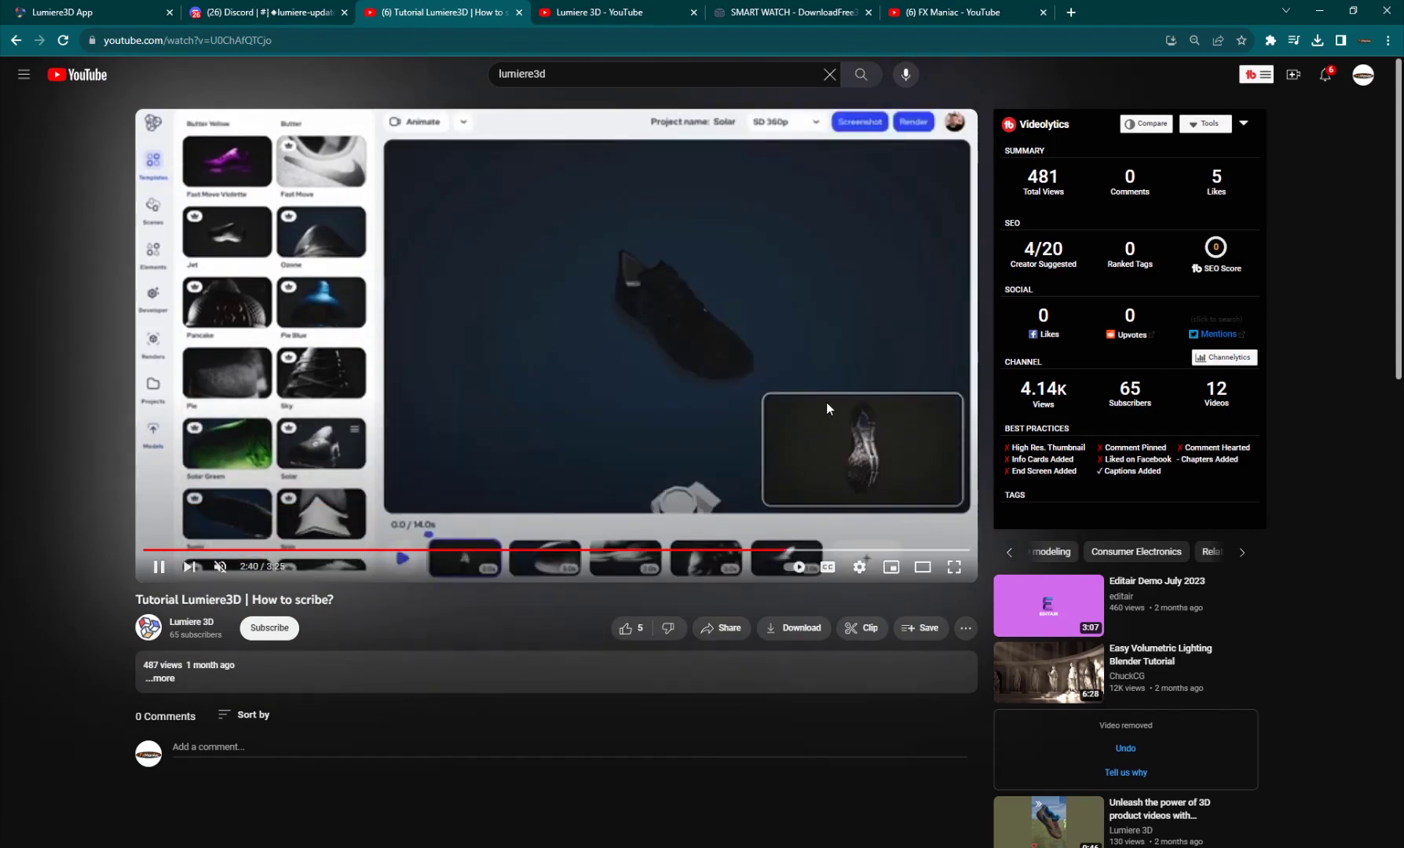
{"action": "left_click", "coordinate": [831, 550]}
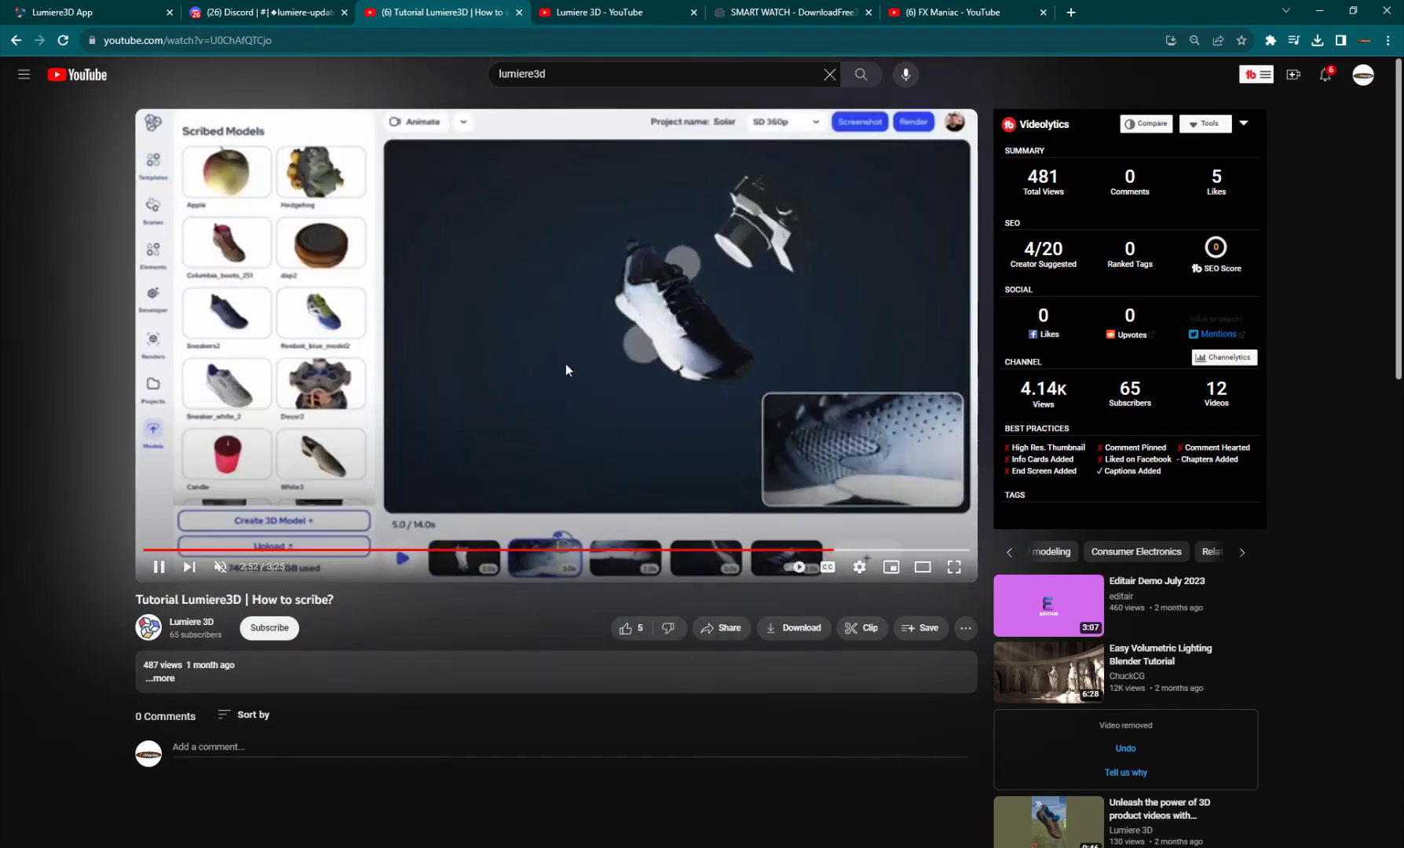
{"action": "left_click", "coordinate": [514, 335]}
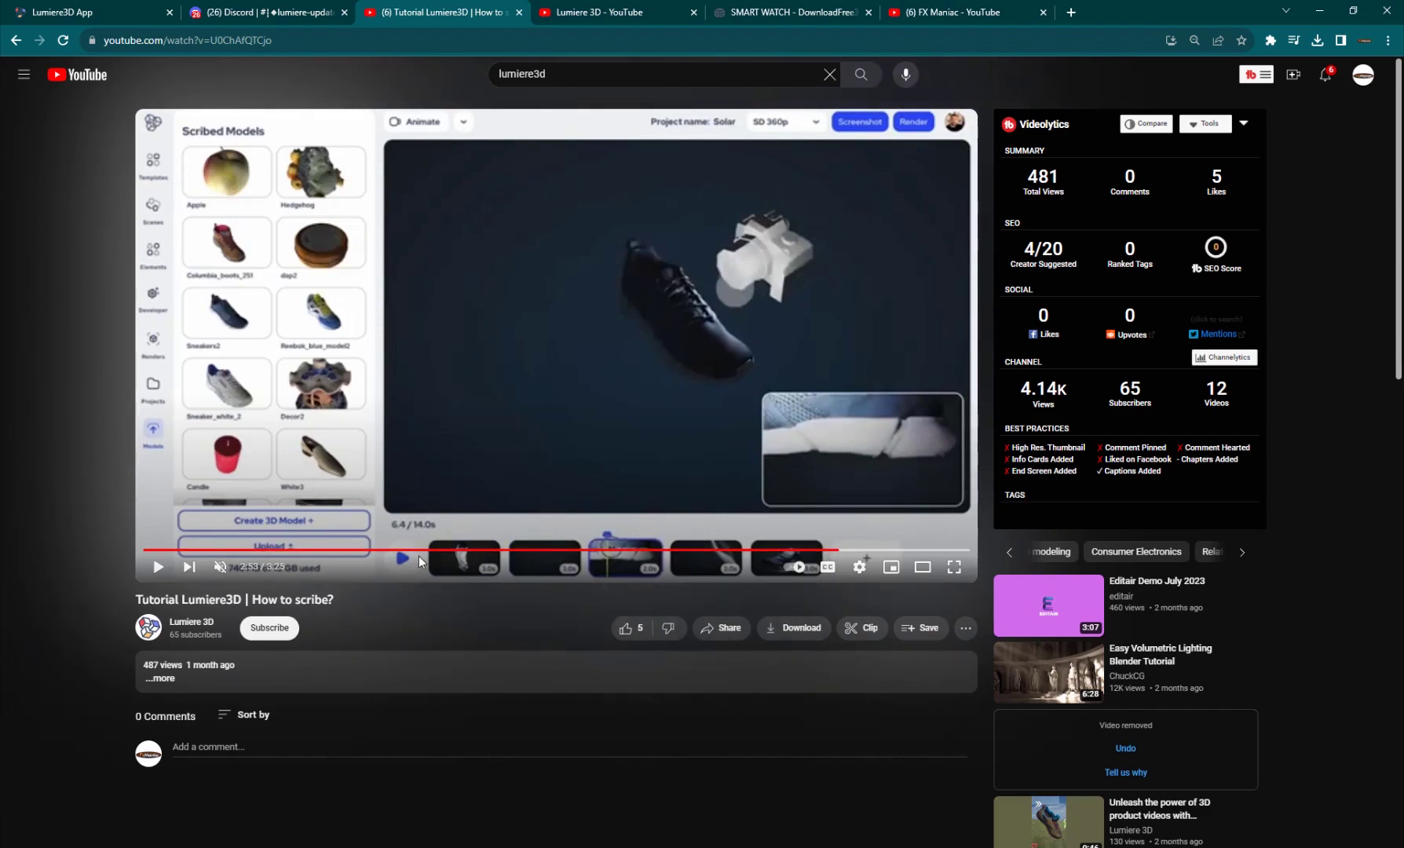
{"action": "left_click", "coordinate": [102, 5]}
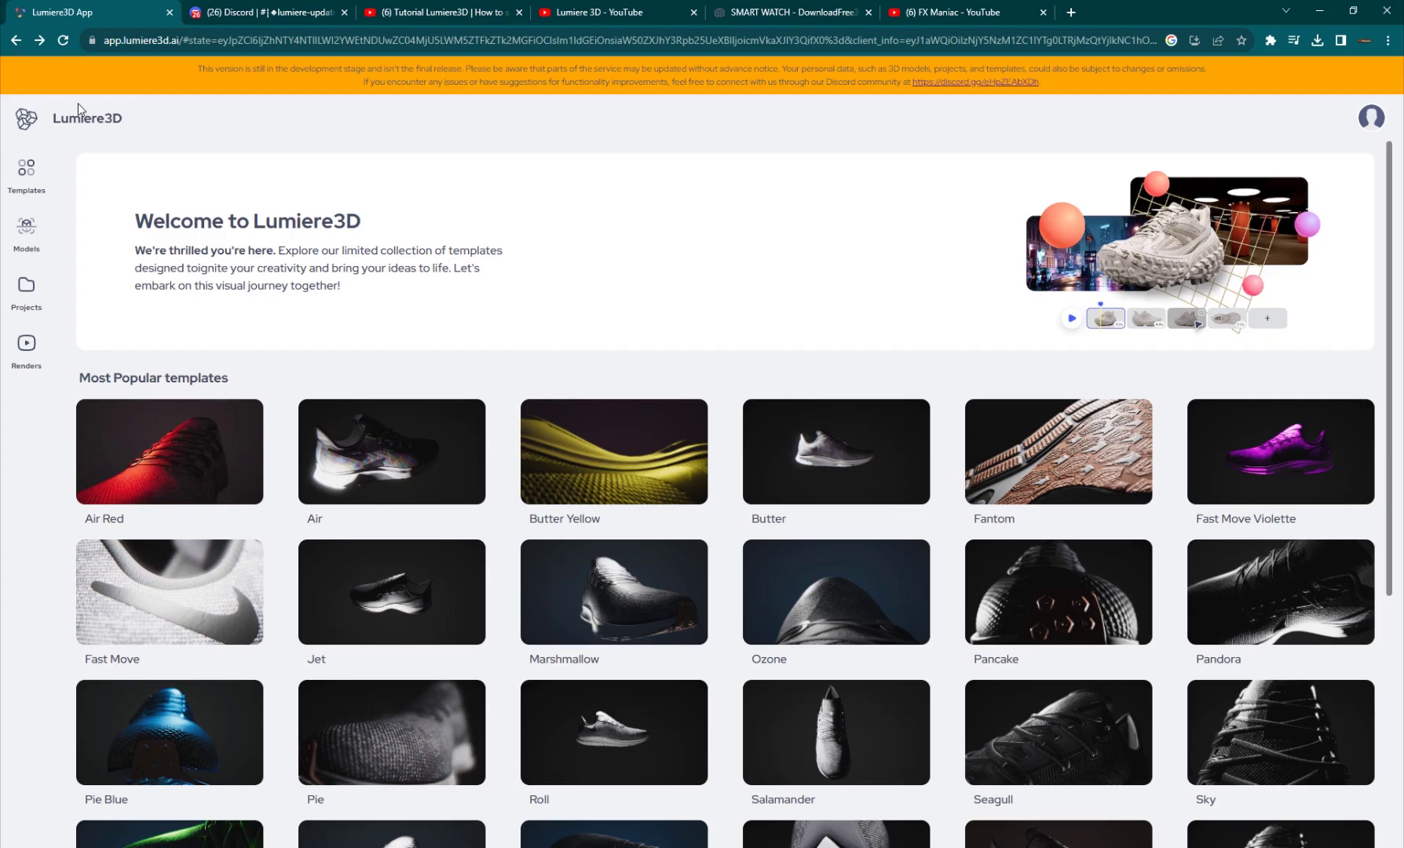
Step: Back on the home page, scroll the Most Popular templates and preview Pie Blue
{"action": "left_click", "coordinate": [38, 177]}
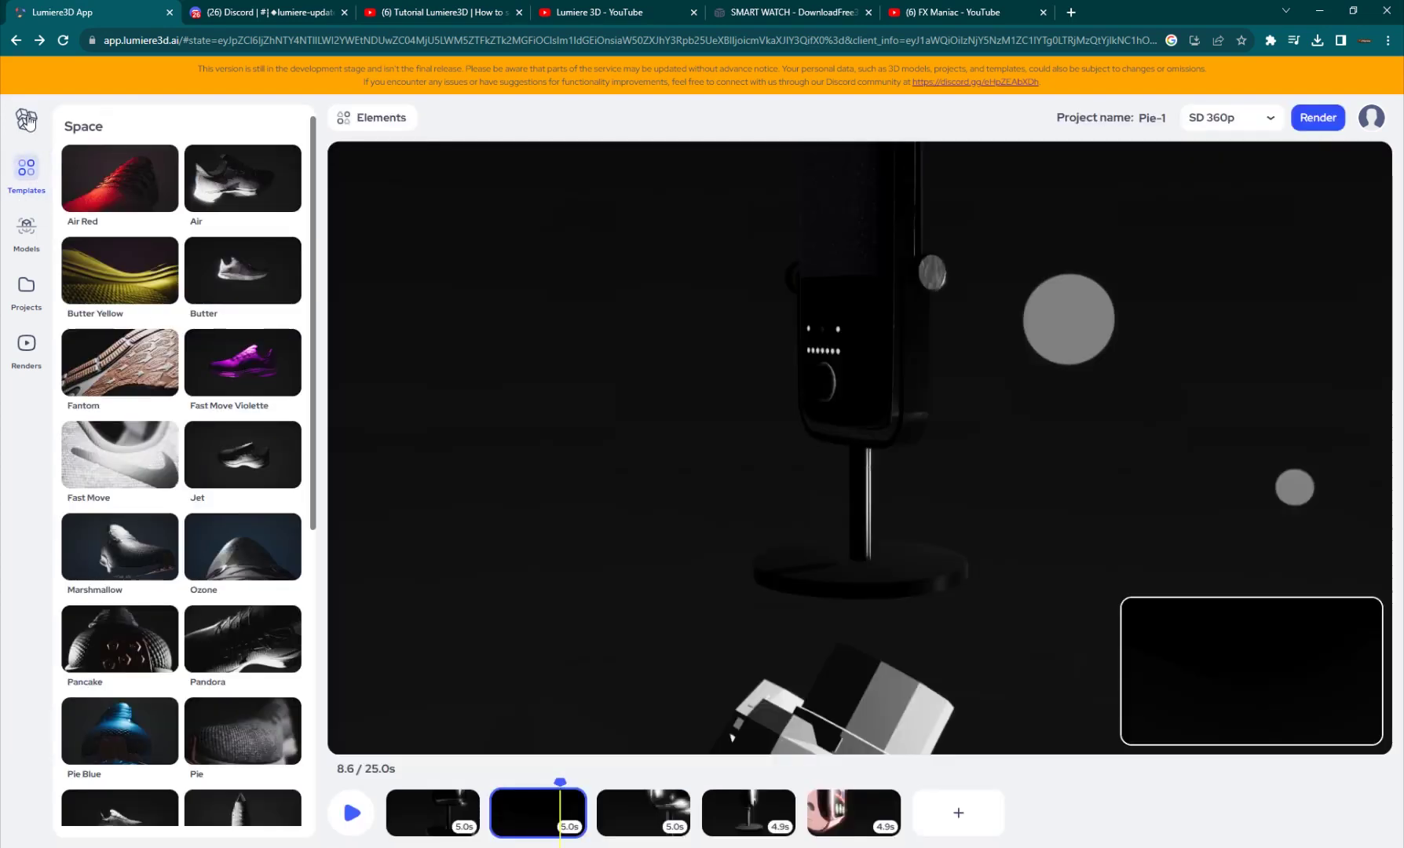
{"action": "left_click", "coordinate": [26, 119]}
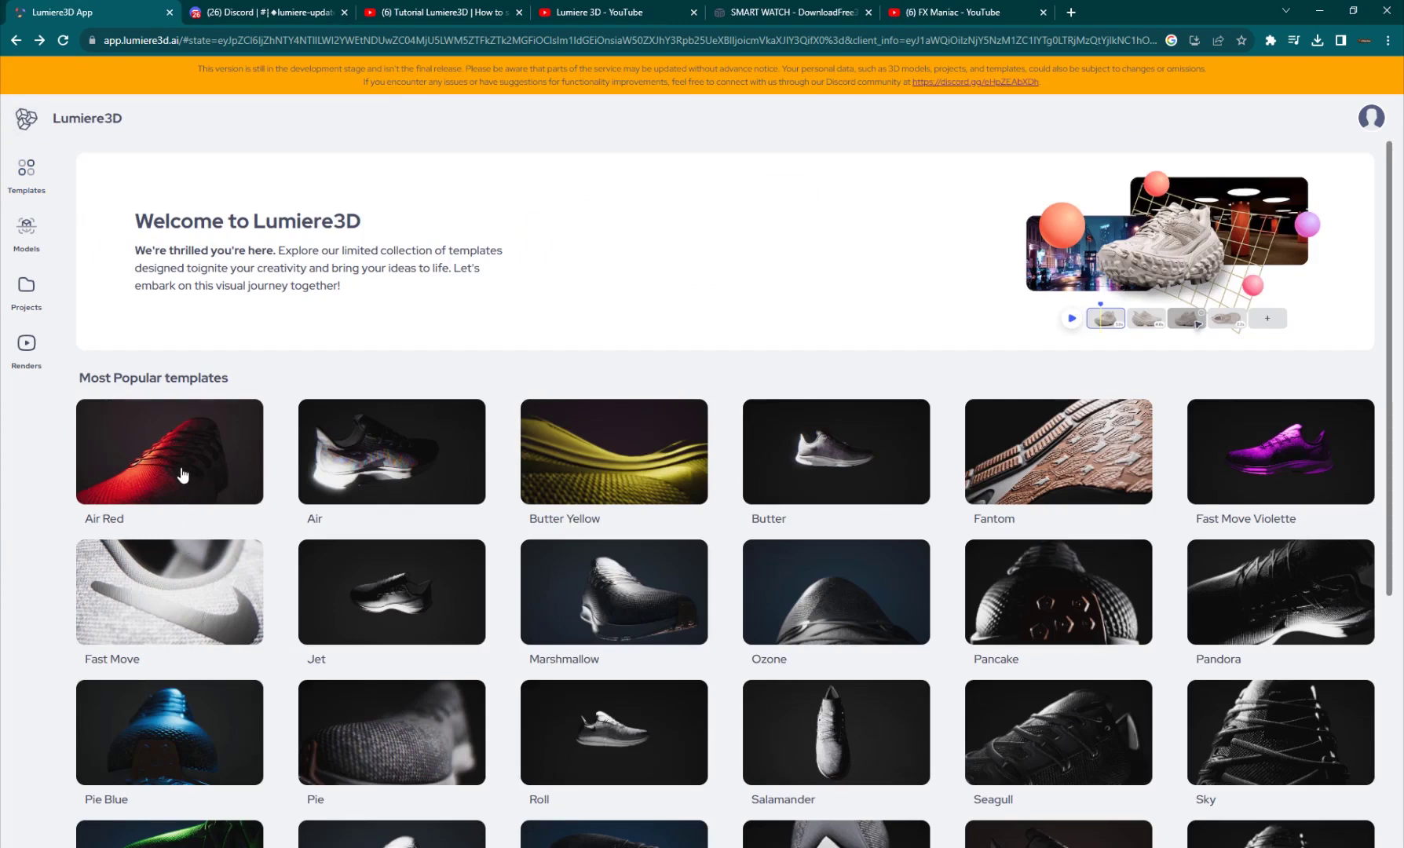
{"action": "scroll", "coordinate": [218, 467], "scroll_direction": "down", "scroll_amount": 5}
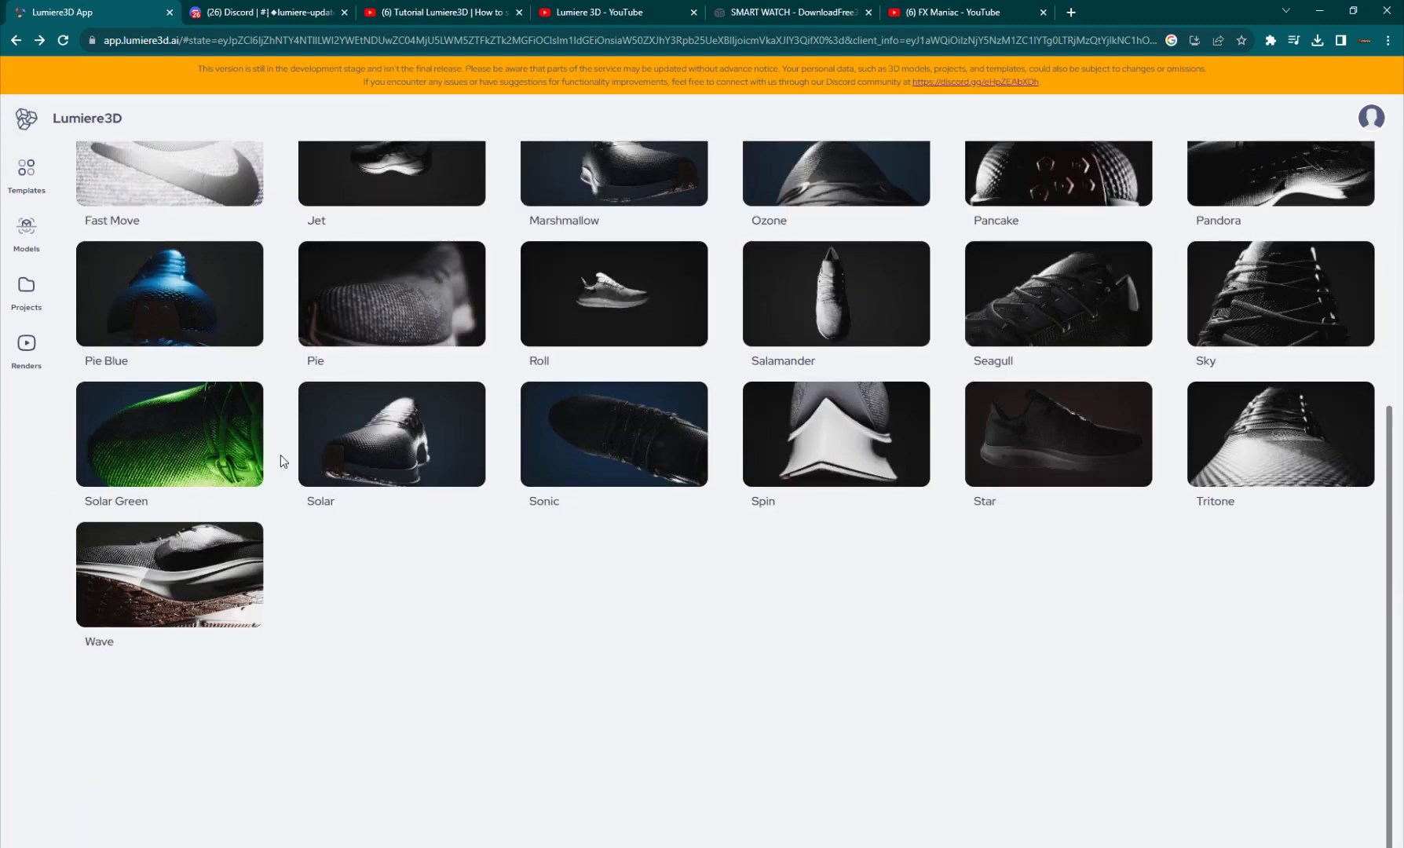
{"action": "scroll", "coordinate": [282, 462], "scroll_direction": "up", "scroll_amount": 4}
{"action": "scroll", "coordinate": [281, 454], "scroll_direction": "up", "scroll_amount": 2}
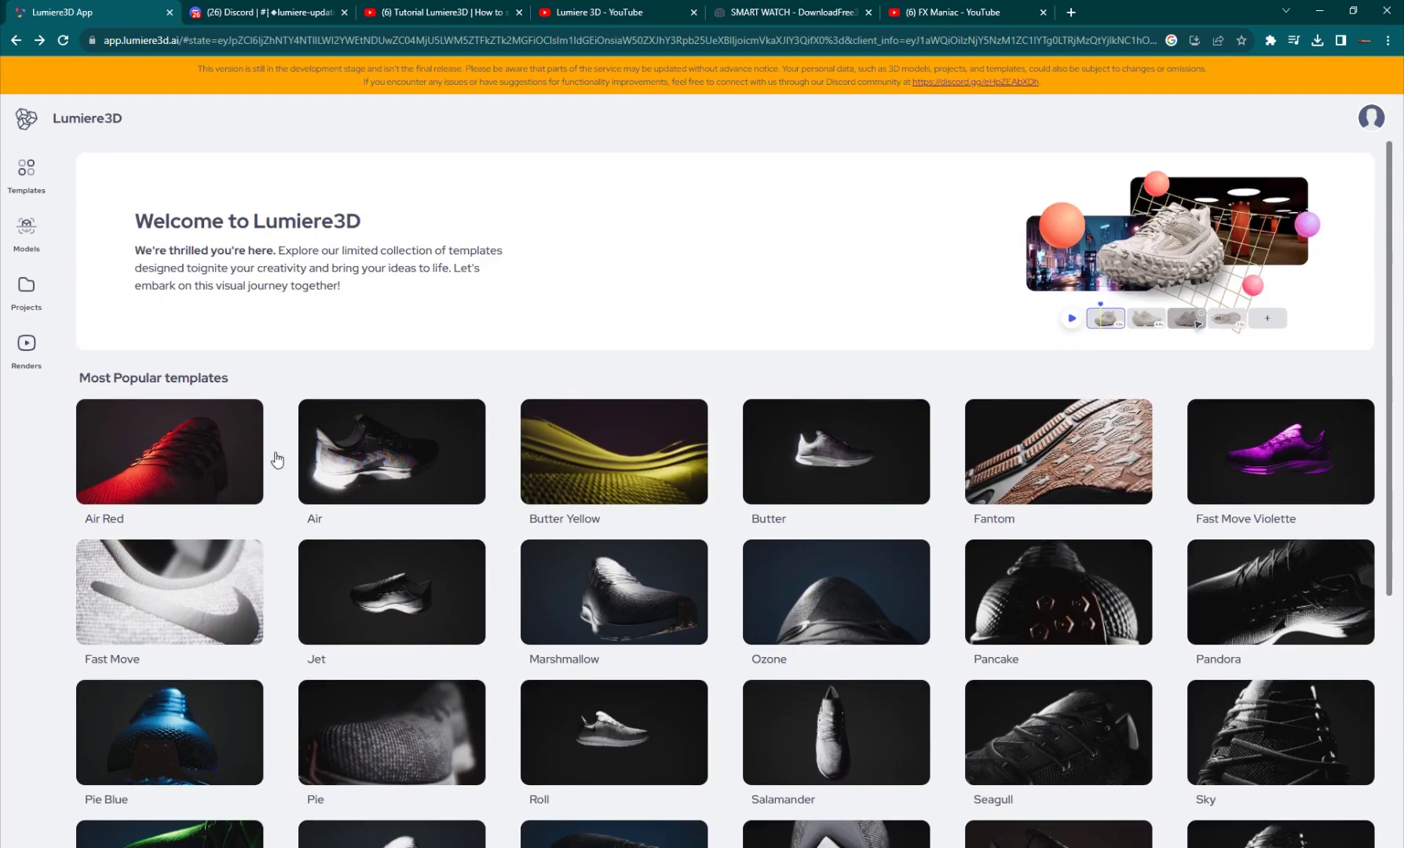
{"action": "scroll", "coordinate": [201, 589], "scroll_direction": "down", "scroll_amount": 3}
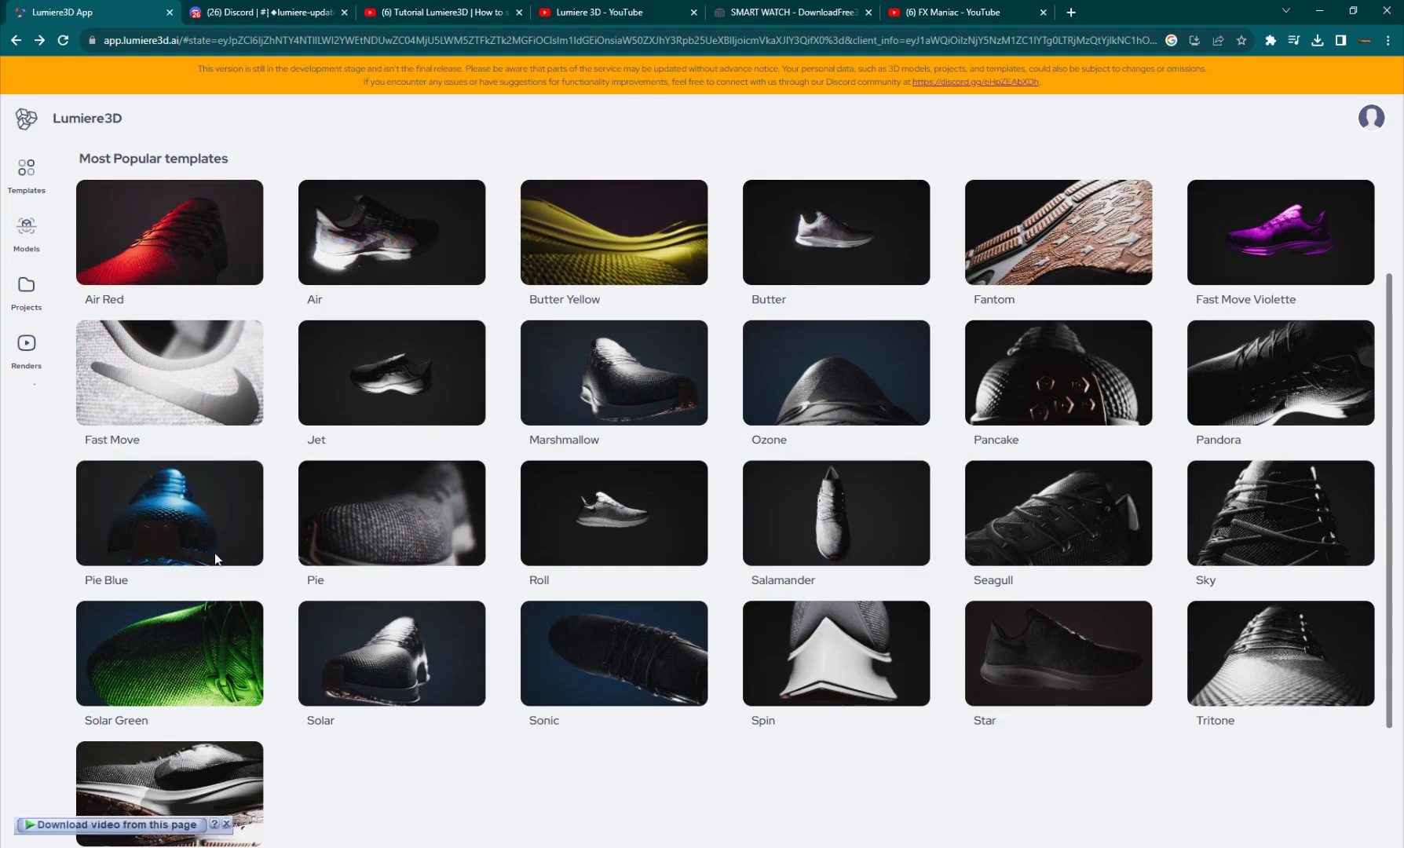
{"action": "left_click", "coordinate": [446, 616]}
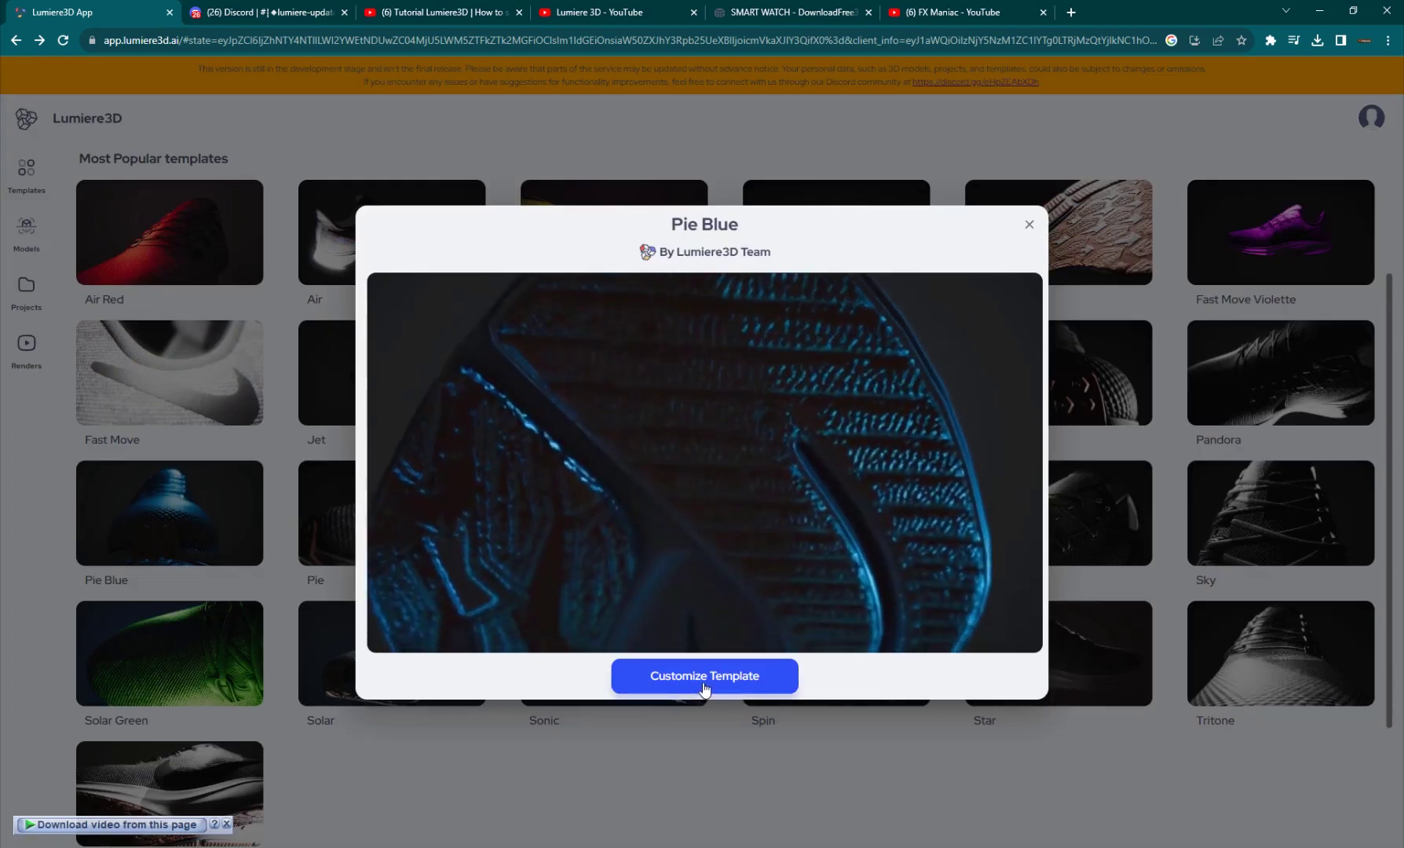
Step: Start a project from Pie Blue, preview it, and nudge the white heel object upward
{"action": "left_click", "coordinate": [705, 676]}
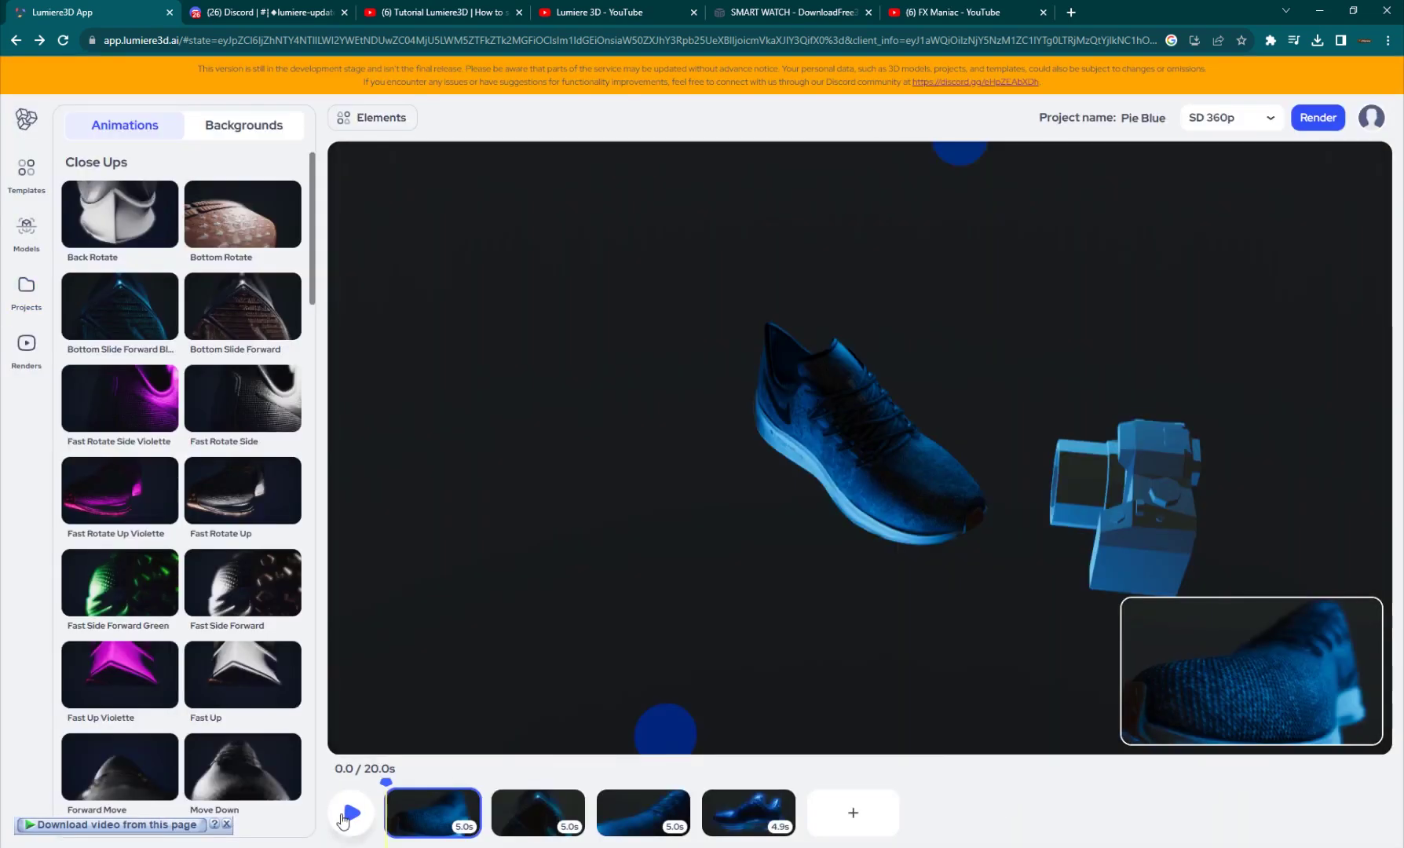
{"action": "left_click", "coordinate": [351, 816]}
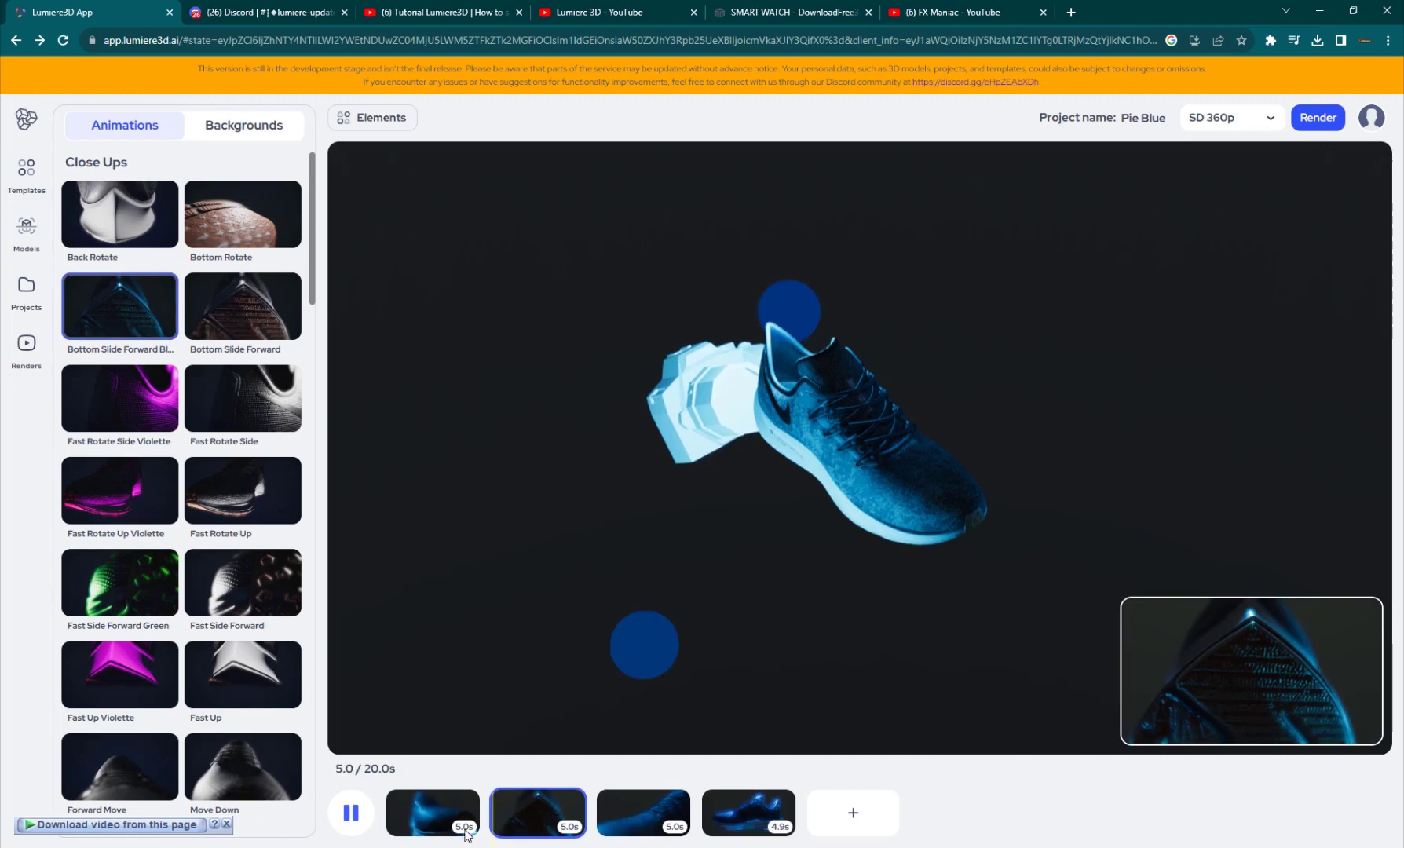
{"action": "left_click", "coordinate": [364, 823]}
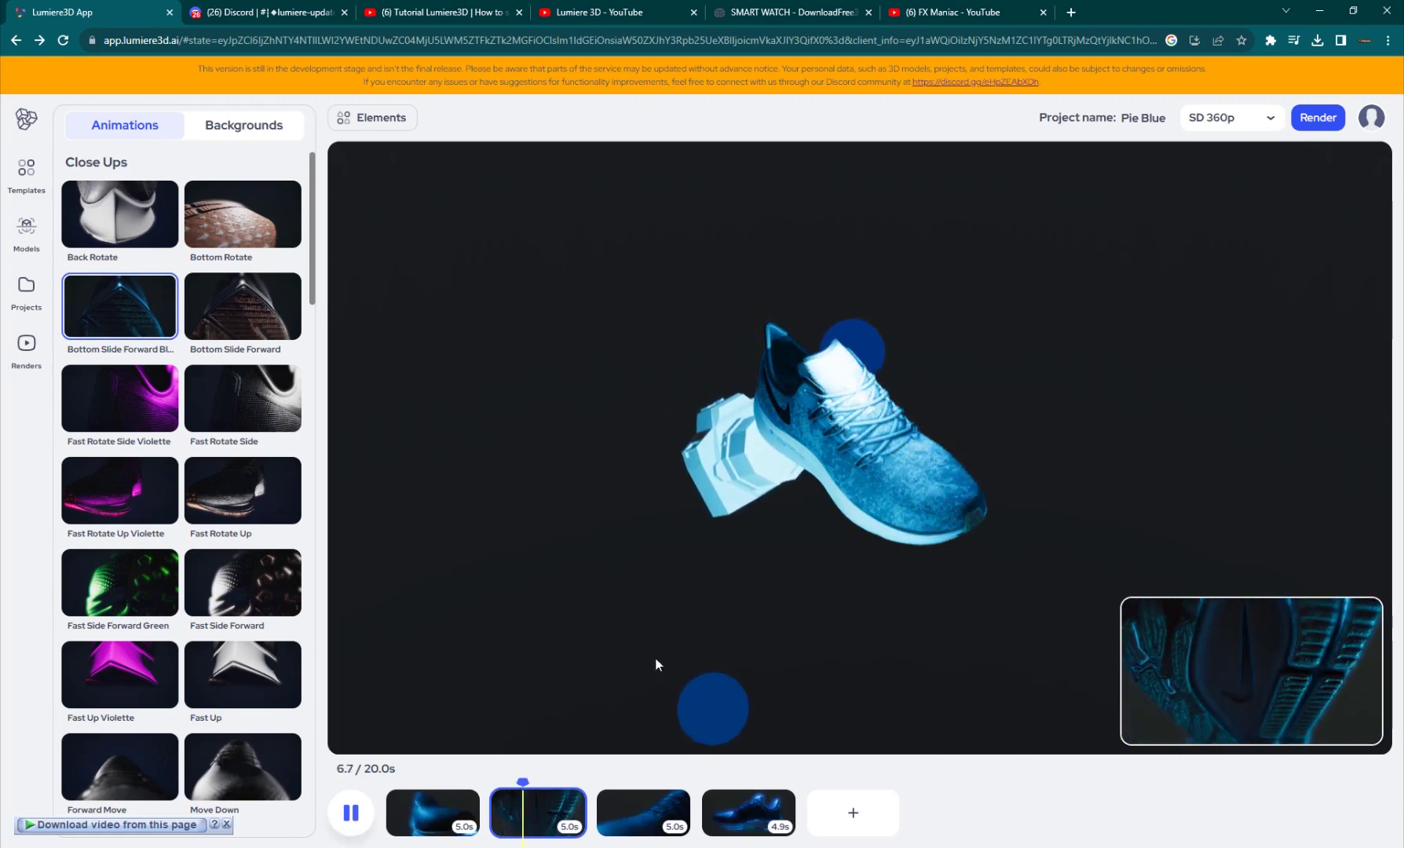
{"action": "left_click", "coordinate": [732, 476]}
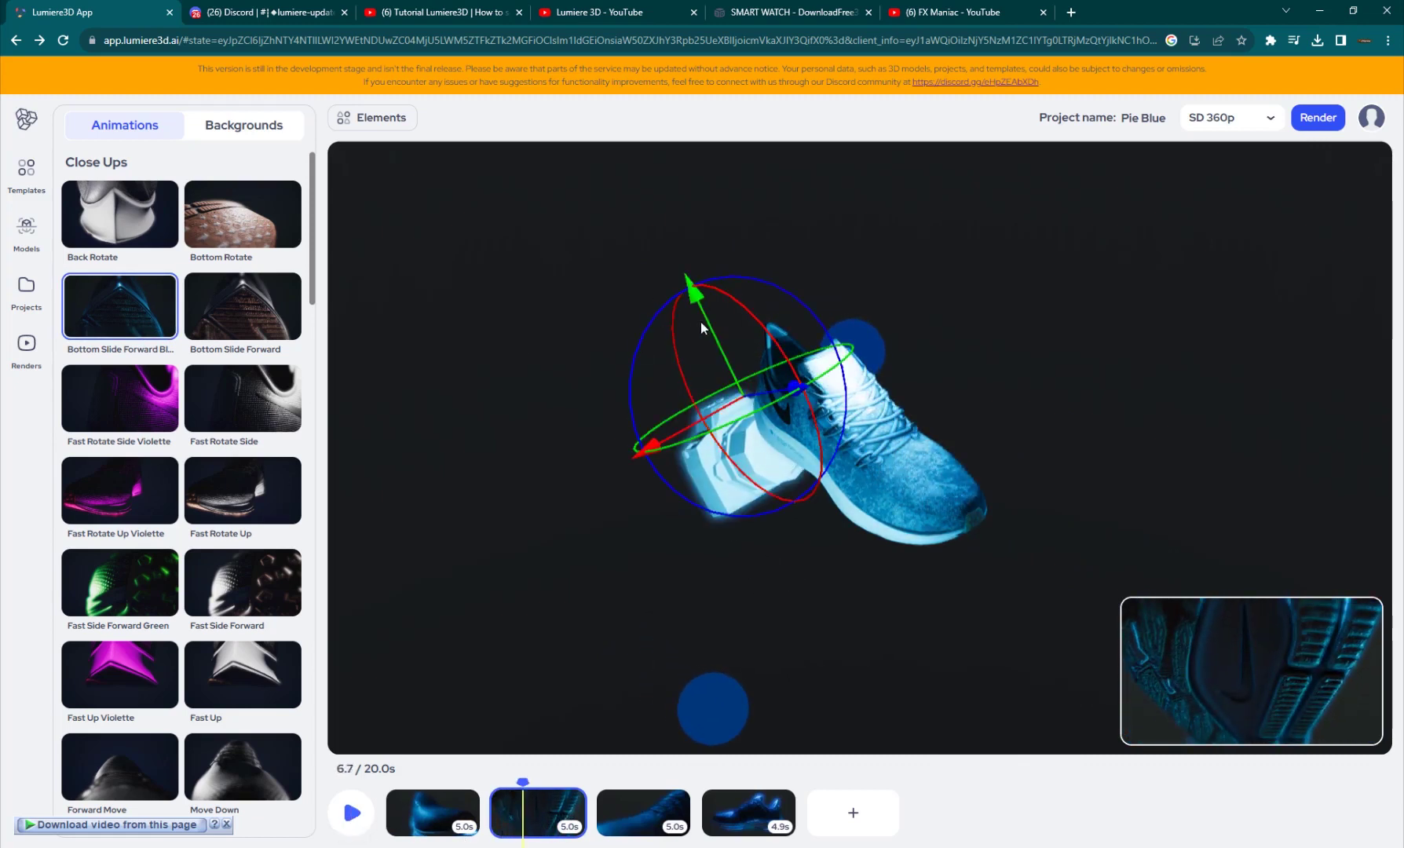
{"action": "mouse_move", "coordinate": [686, 275]}
{"action": "left_mouse_down"}
{"action": "mouse_move", "coordinate": [651, 198]}
{"action": "mouse_move", "coordinate": [721, 332]}
{"action": "mouse_move", "coordinate": [690, 271]}
{"action": "left_mouse_up"}
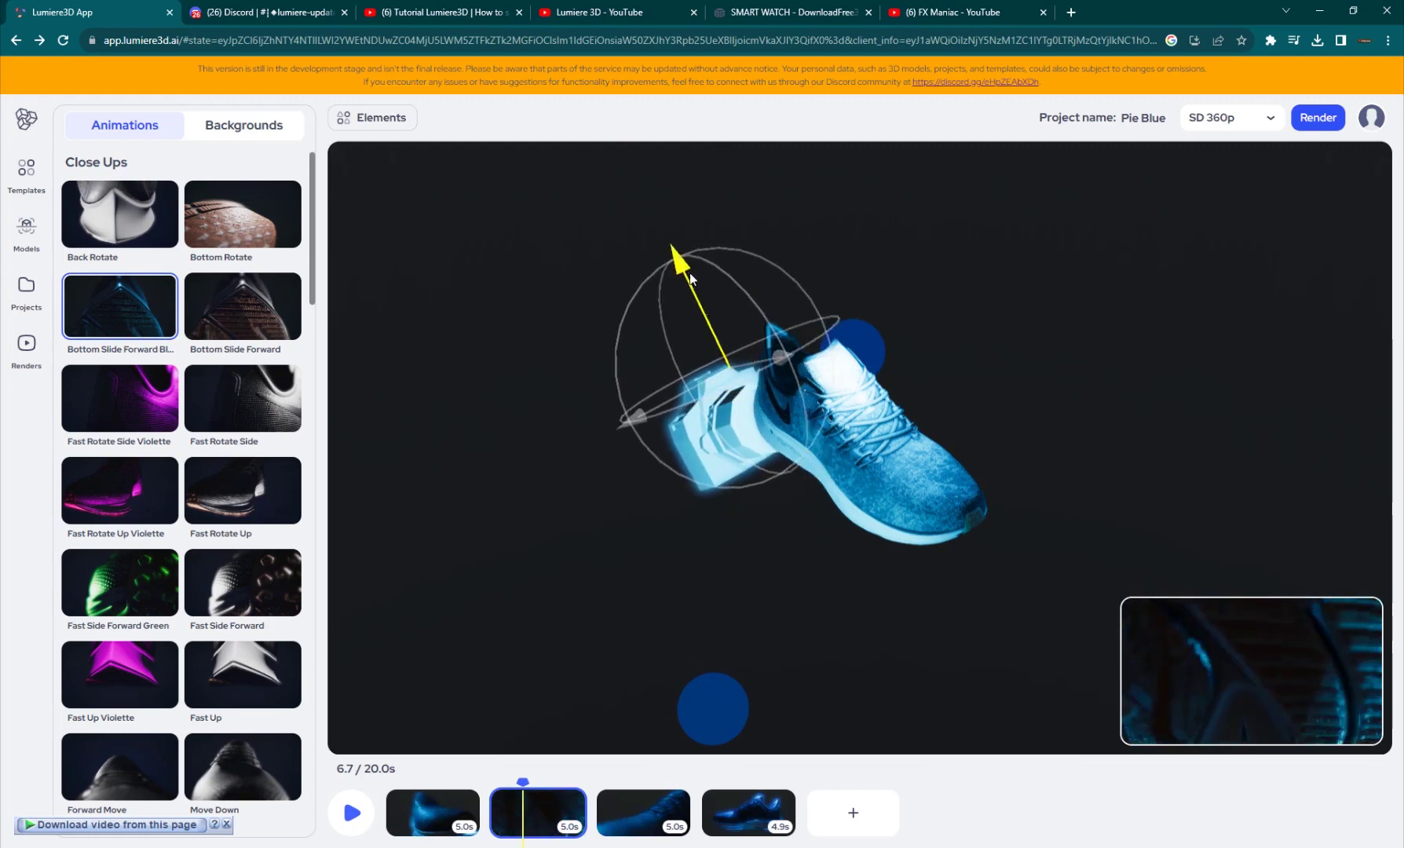
Step: Apply the Slide Right animation to the second shot and preview it
{"action": "scroll", "coordinate": [246, 518], "scroll_direction": "down", "scroll_amount": 10}
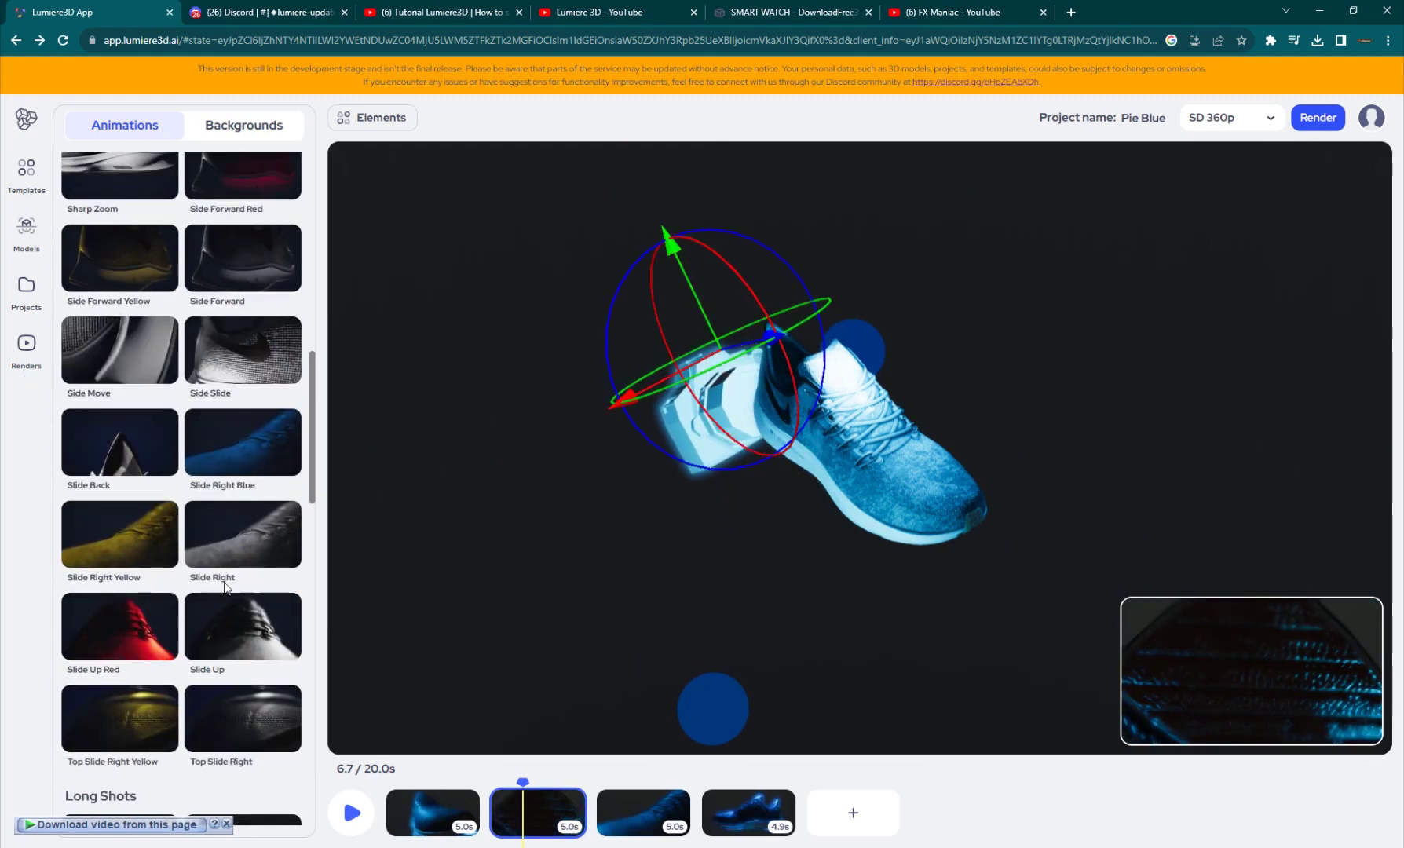
{"action": "left_click", "coordinate": [239, 526]}
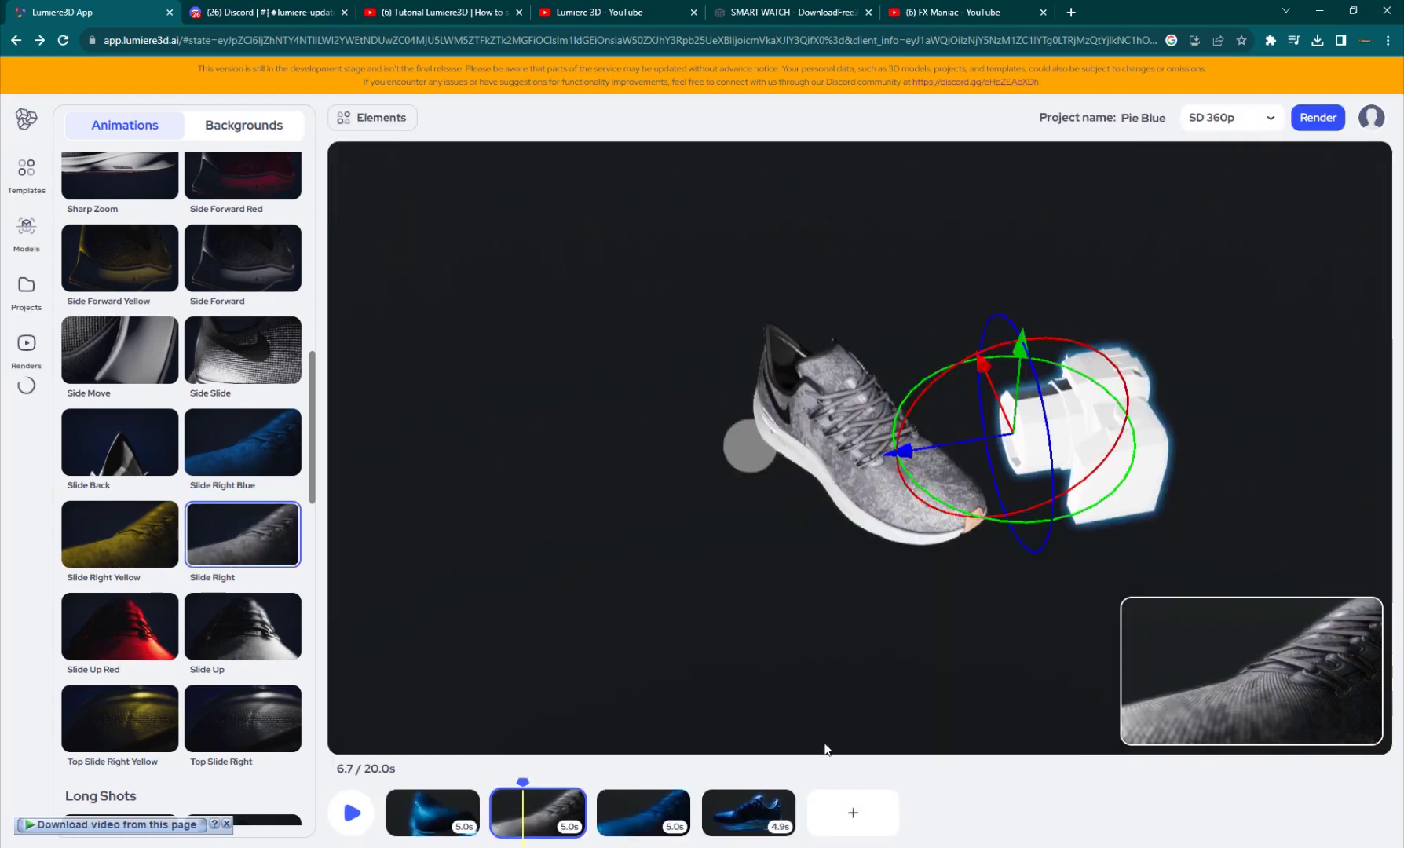
{"action": "left_click", "coordinate": [353, 817]}
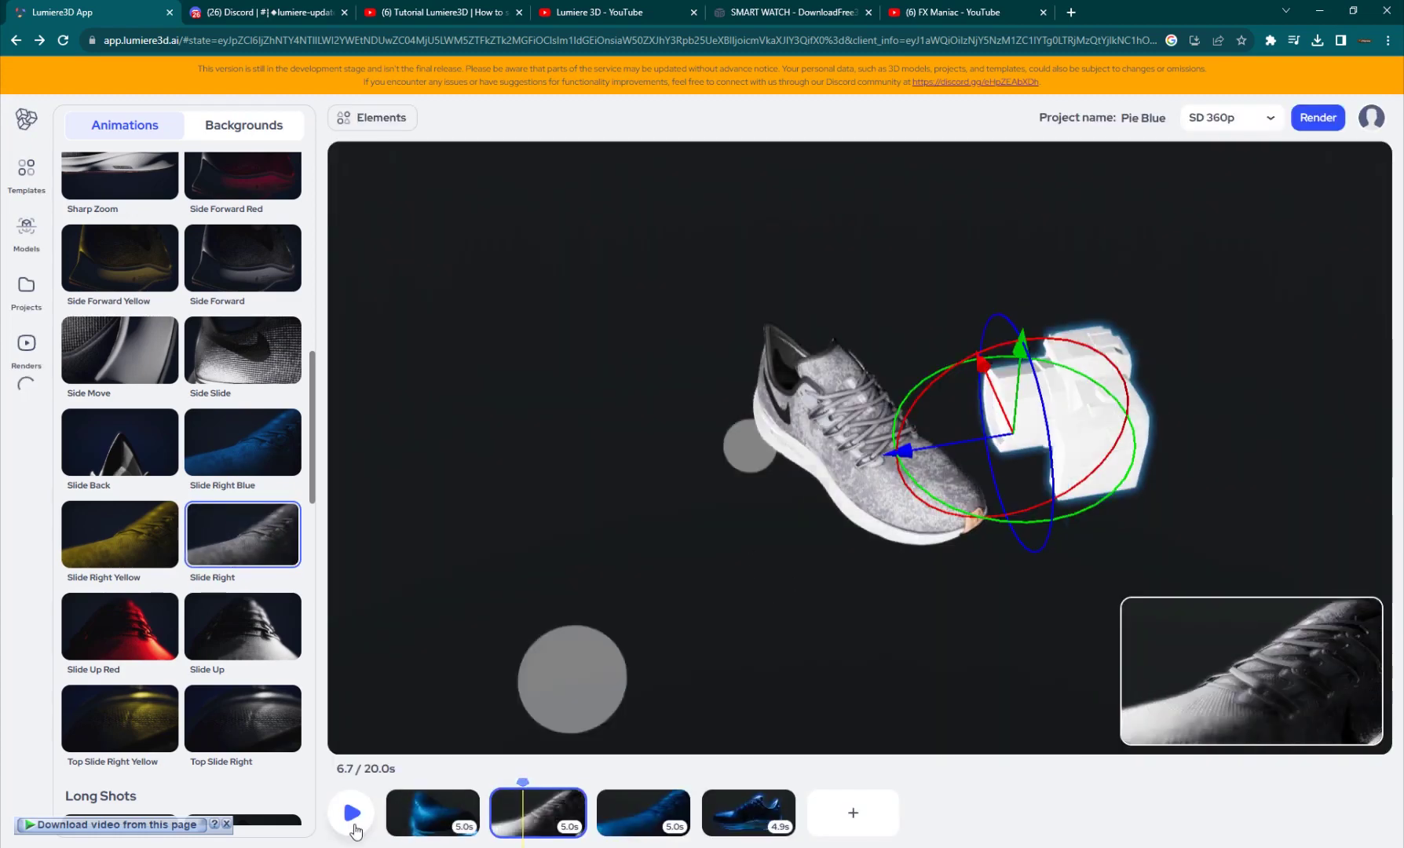
{"action": "left_click", "coordinate": [354, 829]}
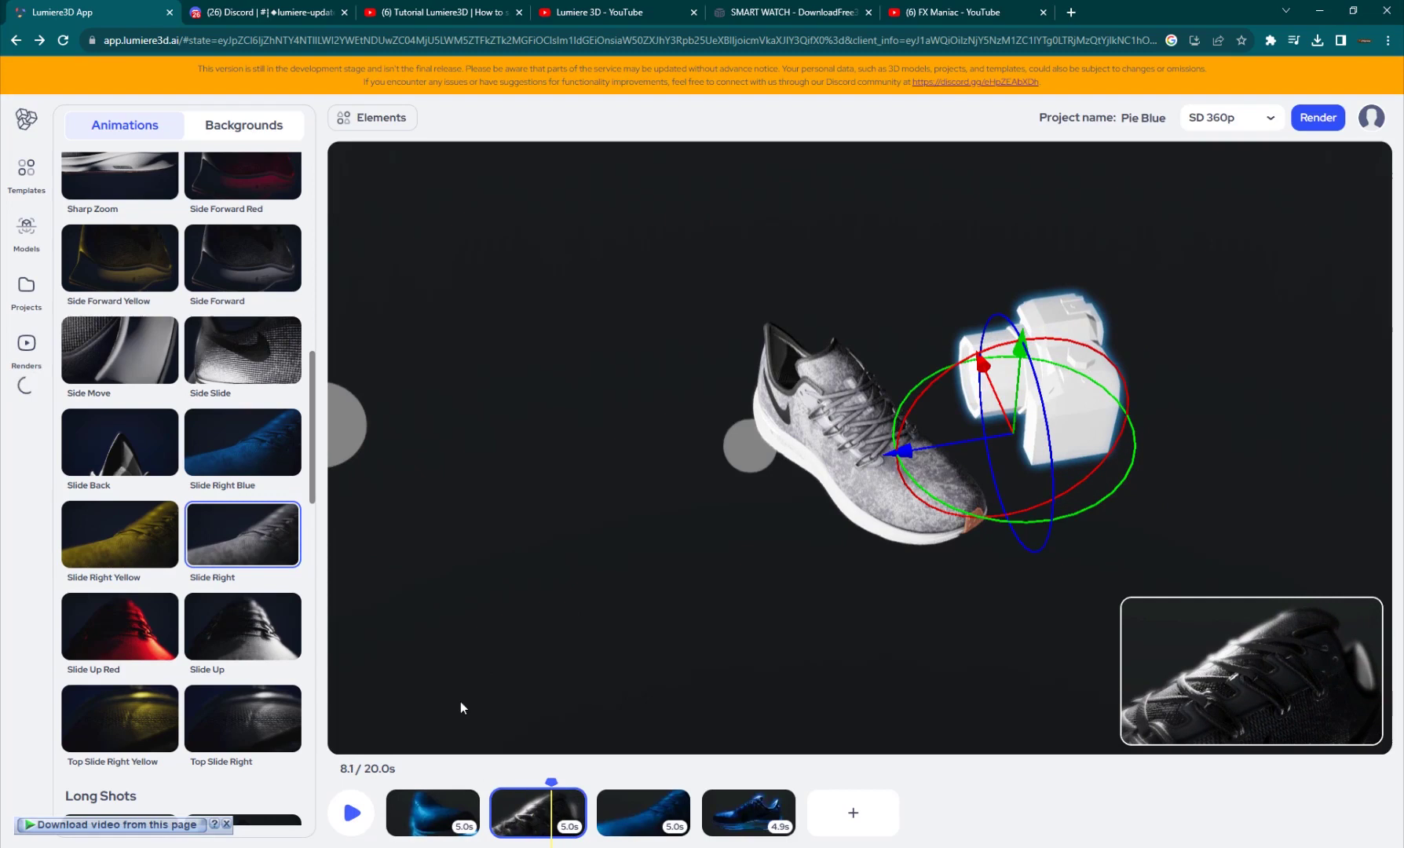
Step: Move the grey circle beside the shoe upward and outward in depth
{"action": "left_click", "coordinate": [361, 432]}
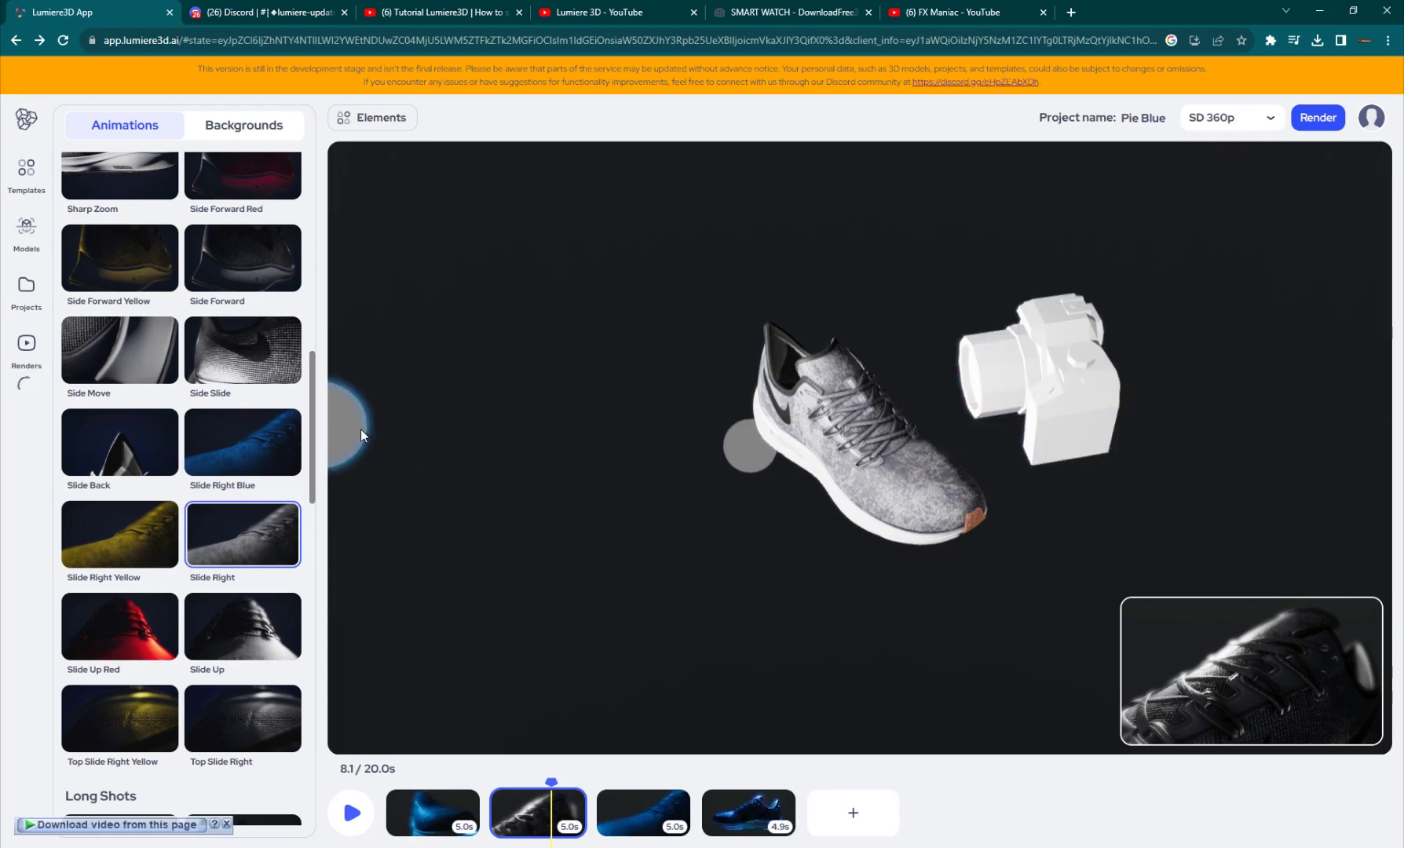
{"action": "left_click", "coordinate": [759, 447]}
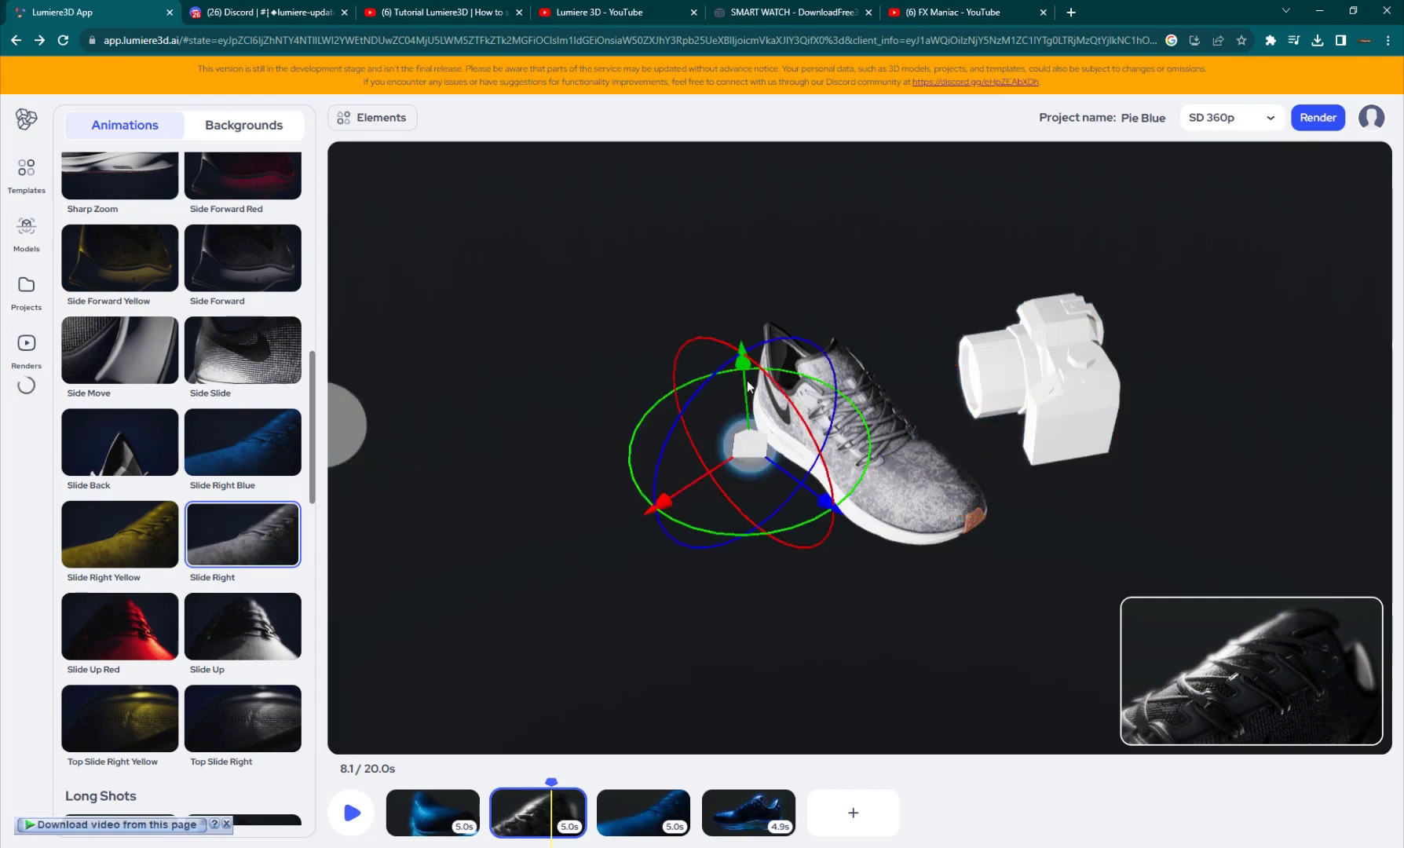
{"action": "left_click_drag", "start_coordinate": [749, 386], "coordinate": [763, 321]}
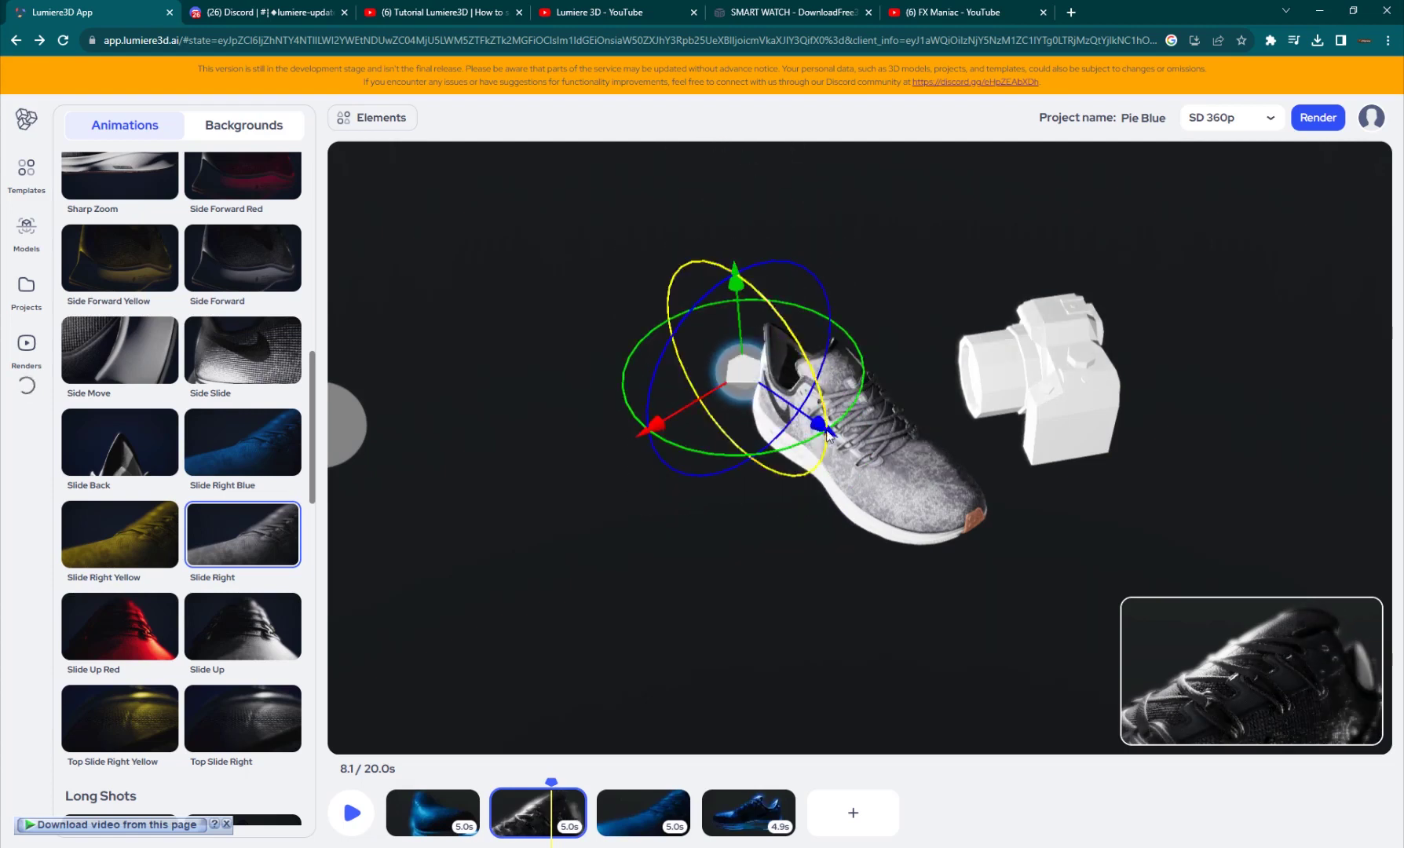
{"action": "left_click_drag", "start_coordinate": [827, 436], "coordinate": [701, 264]}
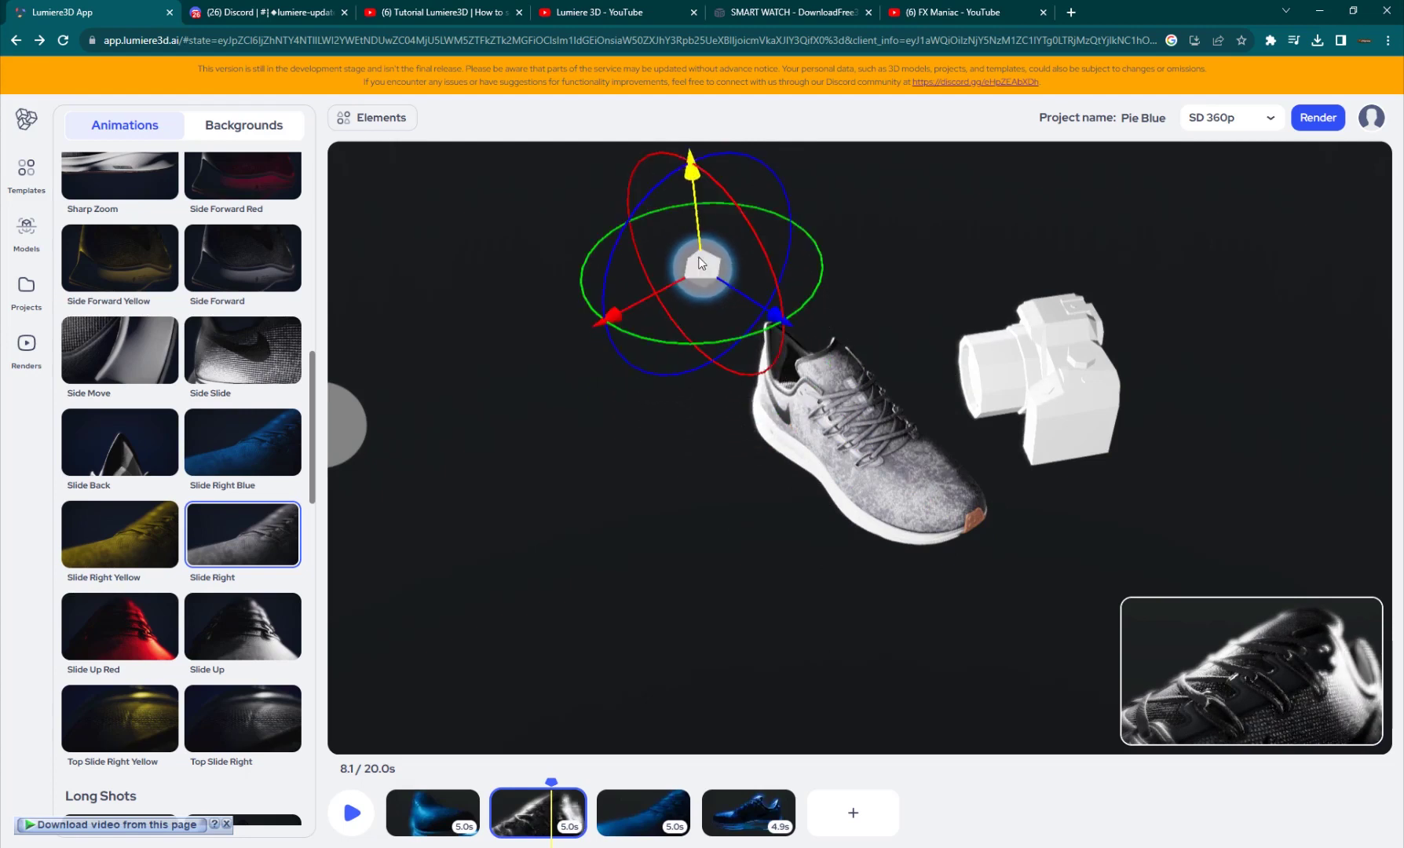
Step: Play the third shot from 13.2 s and scrub back to about 12 s
{"action": "left_click", "coordinate": [657, 809]}
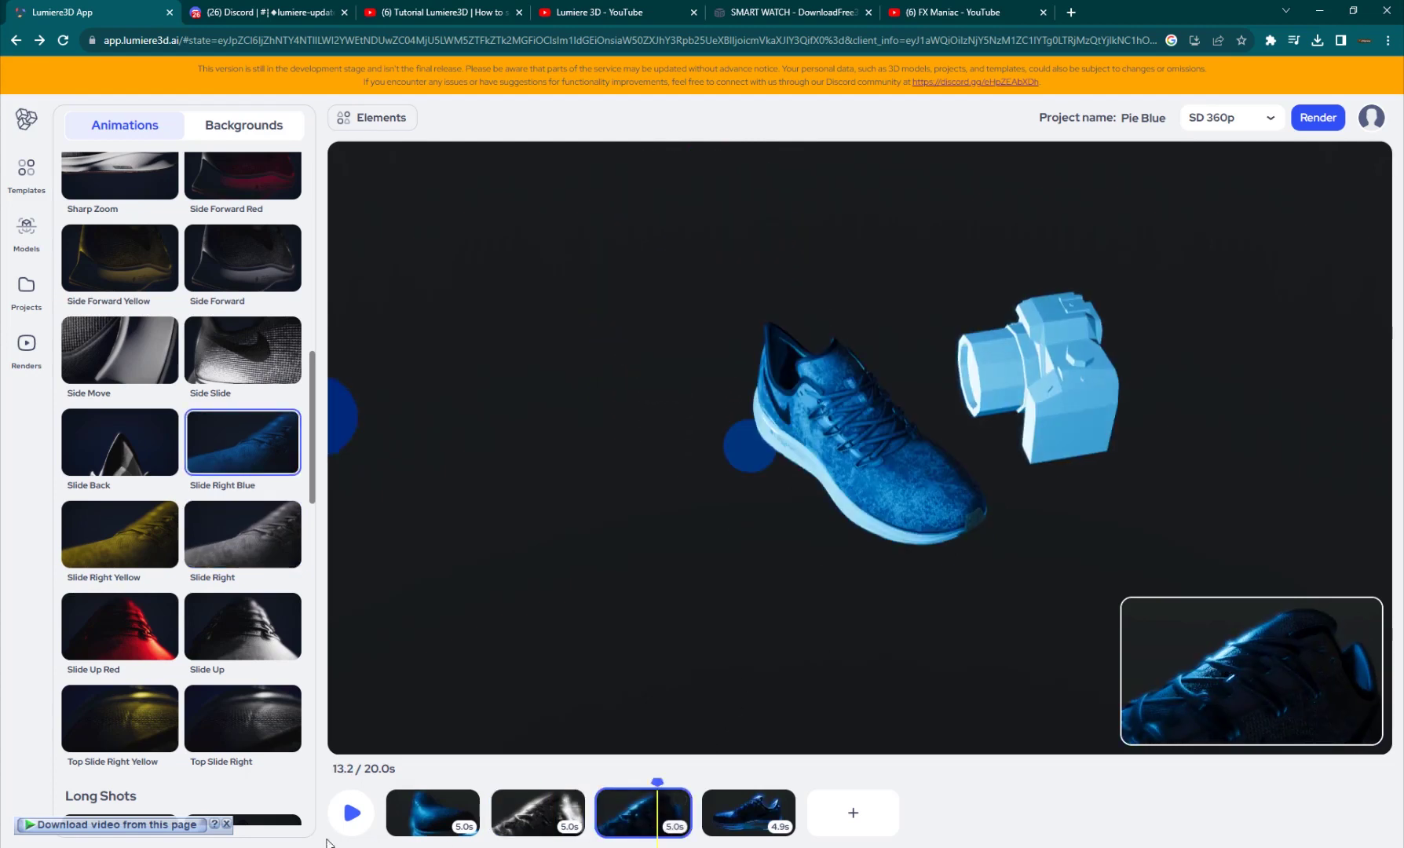
{"action": "left_click", "coordinate": [352, 813]}
{"action": "left_click", "coordinate": [351, 813]}
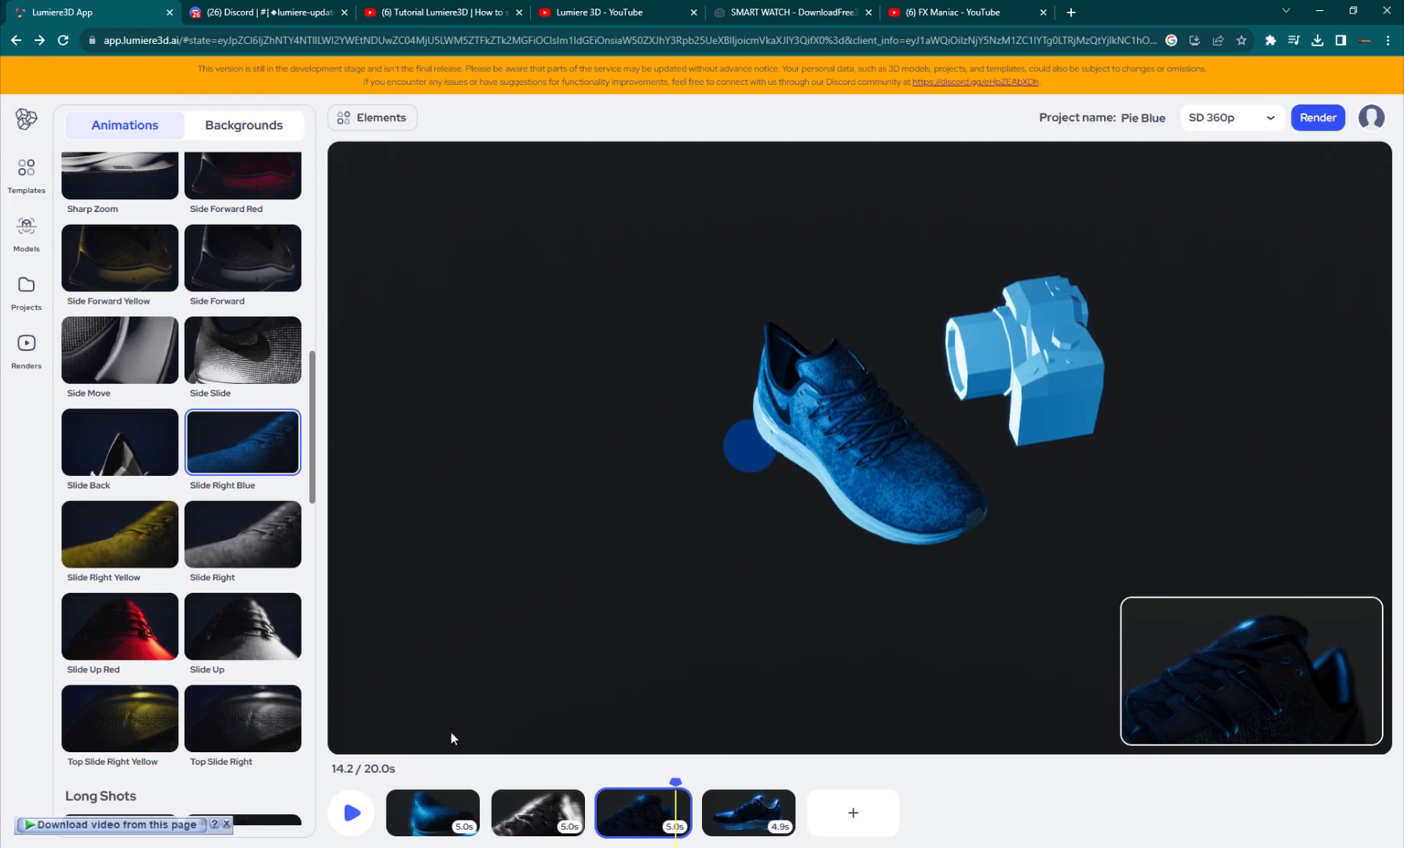
{"action": "left_click_drag", "start_coordinate": [675, 784], "coordinate": [606, 786]}
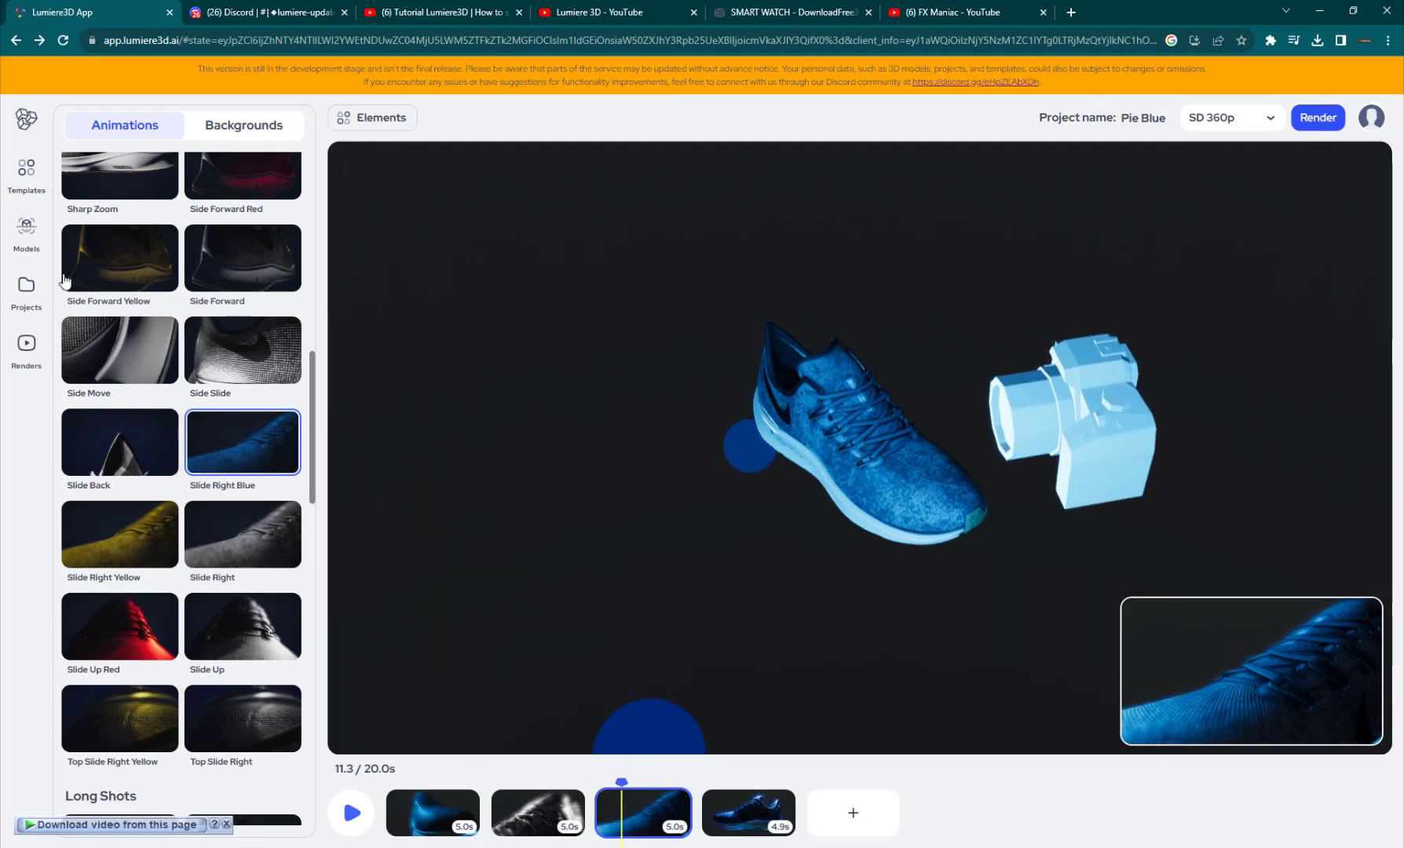
Step: Open the Uploaded Models library, glance at the YouTube tutorial, and return to the editor
{"action": "left_click", "coordinate": [24, 230]}
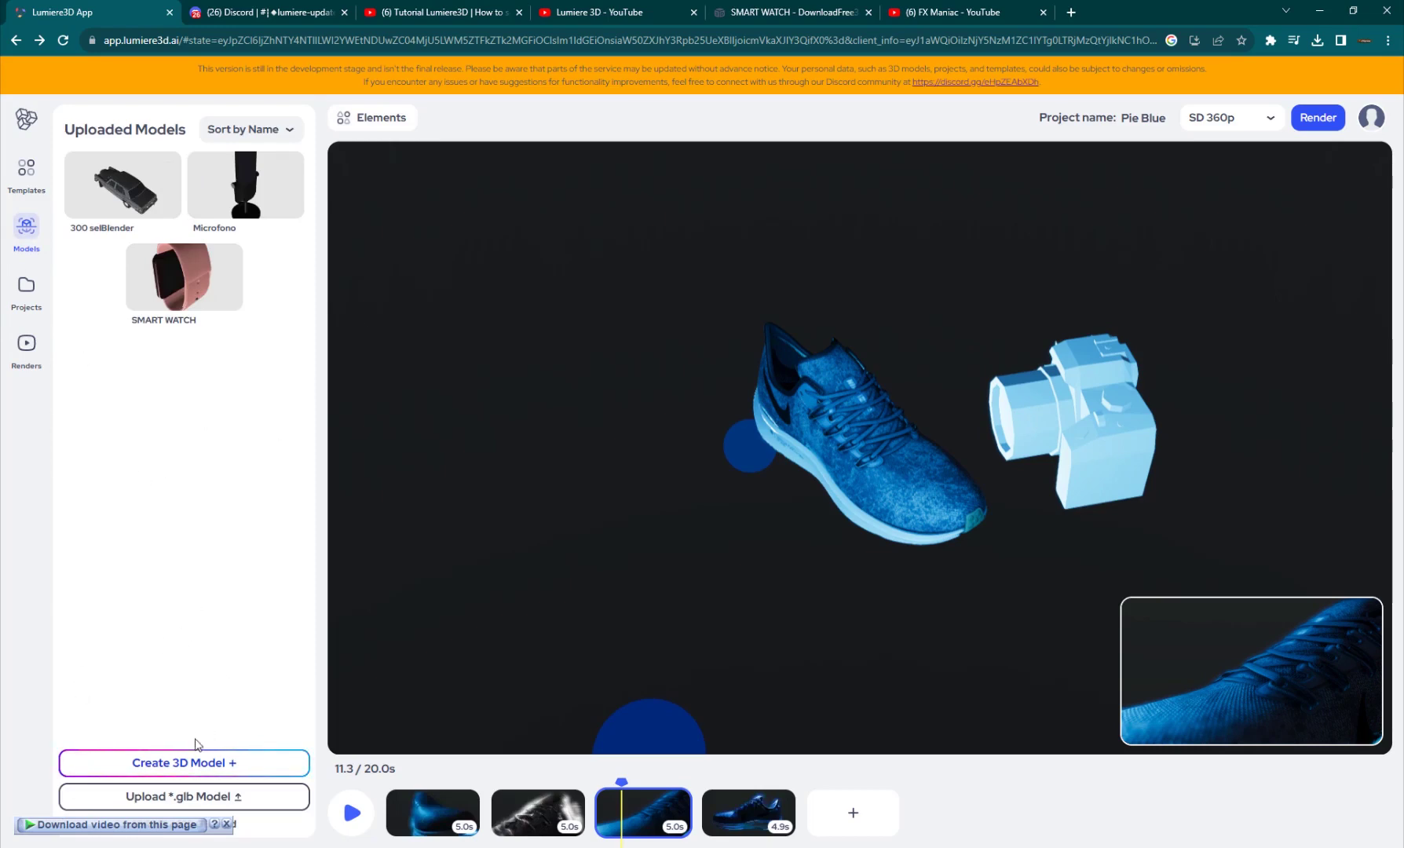
{"action": "key", "text": "ctrl+3"}
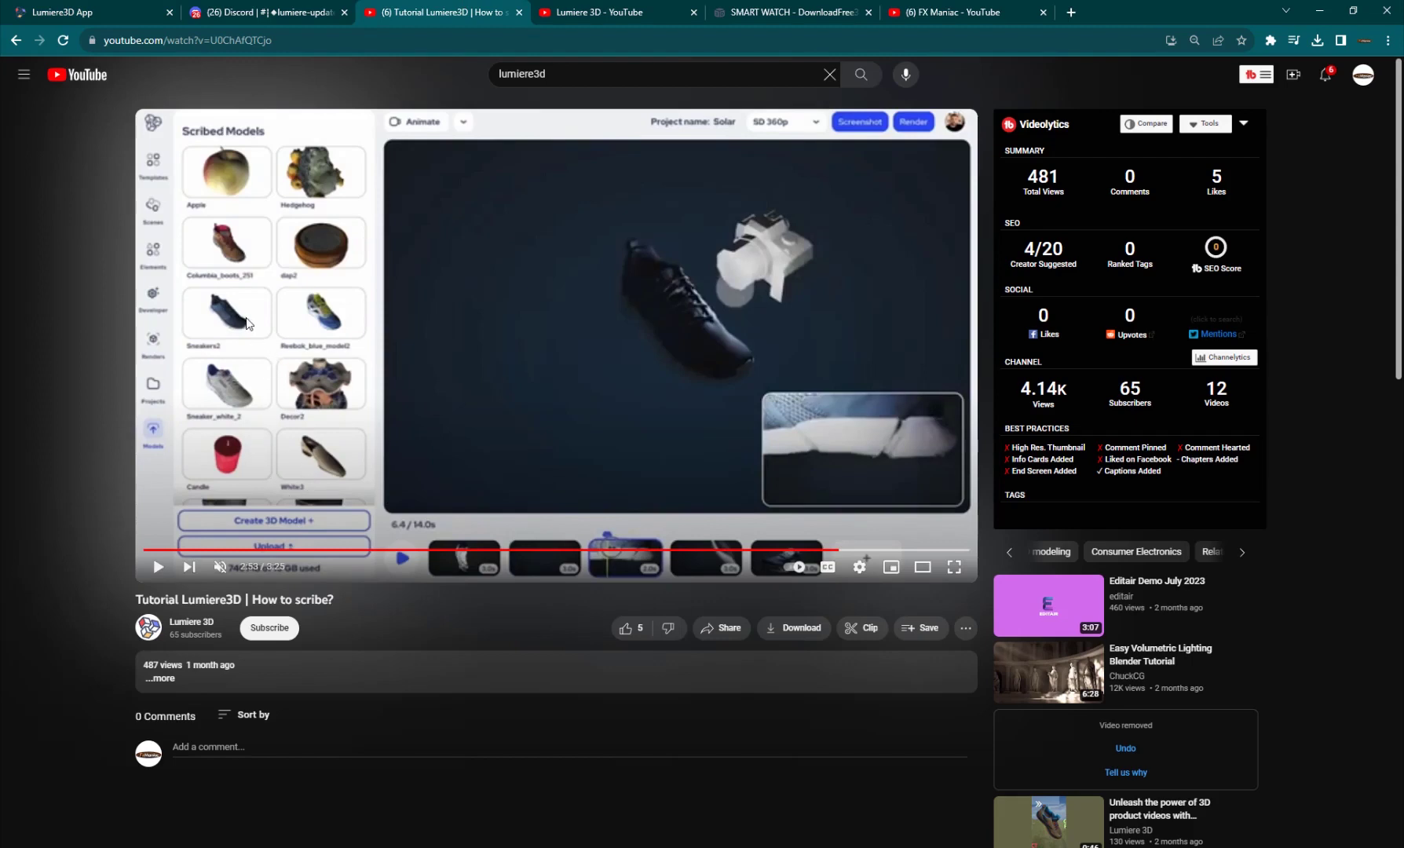
{"action": "key", "text": "ctrl+1"}
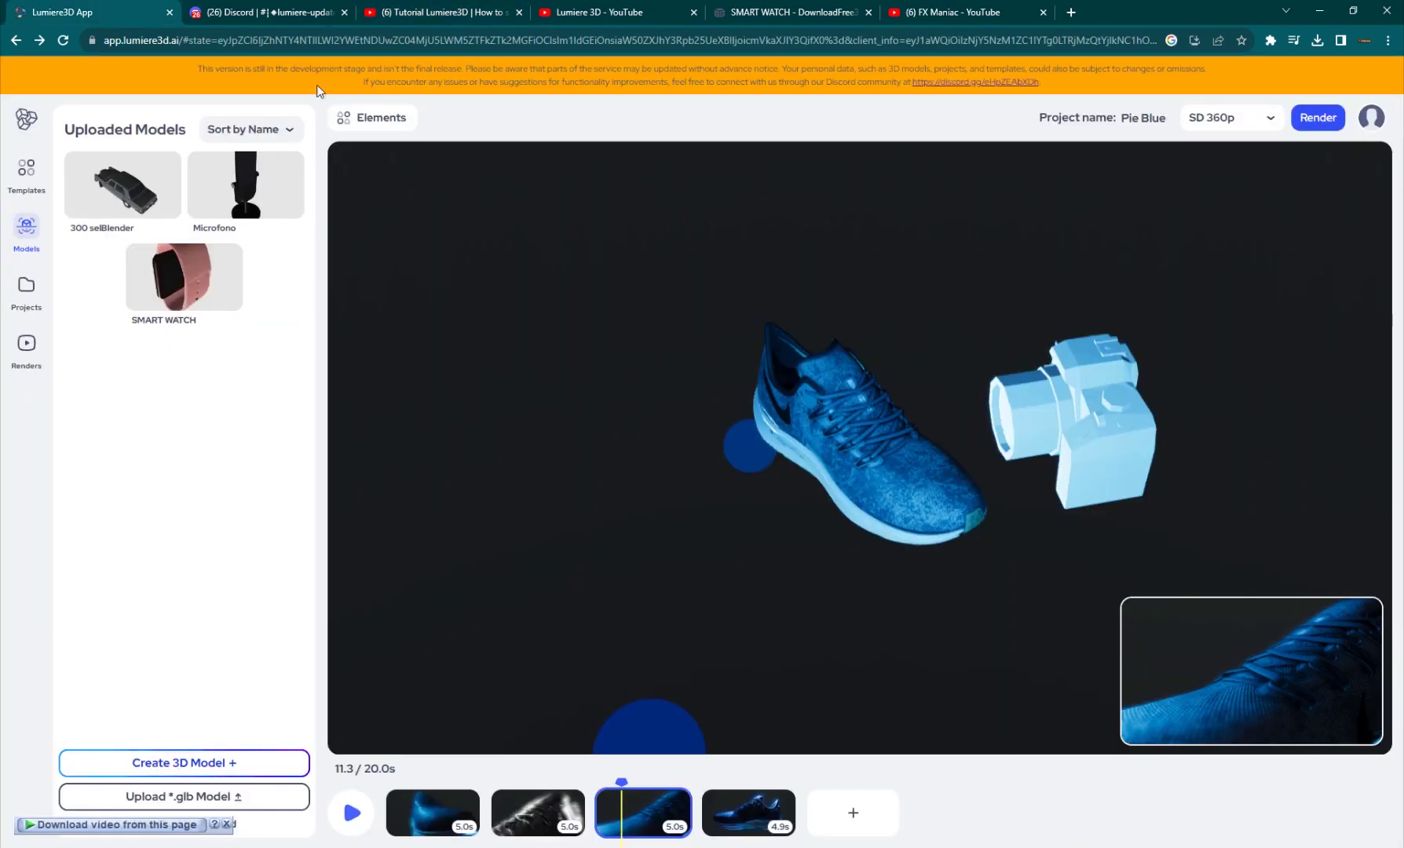
{"action": "left_click", "coordinate": [468, 10]}
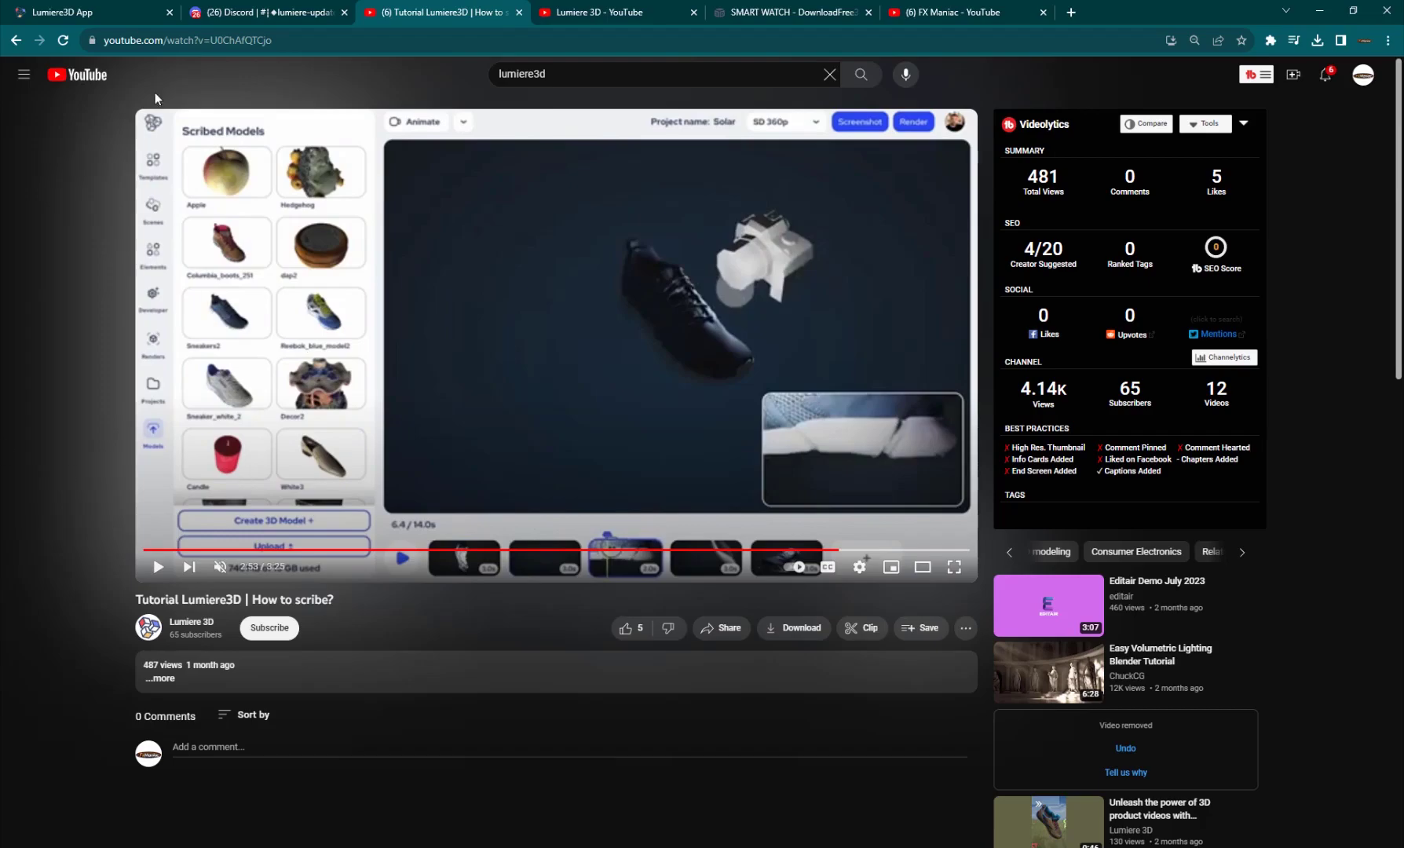
{"action": "left_click", "coordinate": [127, 6]}
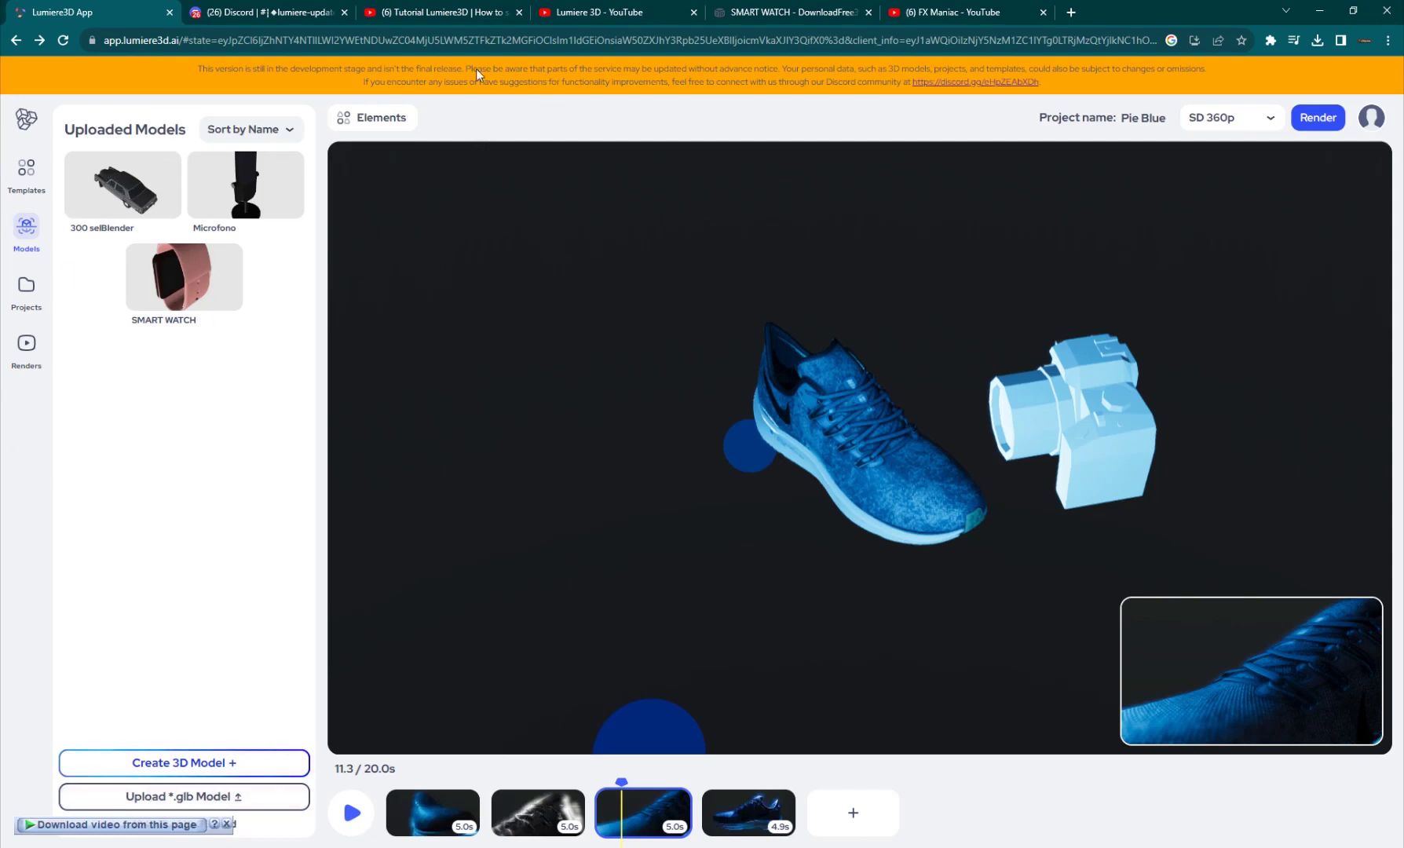
{"action": "mouse_move", "coordinate": [220, 314]}
Step: Review the SMART WATCH page on DownloadFree3D.com, then start an Upload *.glb Model in Lumiere3D
{"action": "left_click", "coordinate": [753, 10]}
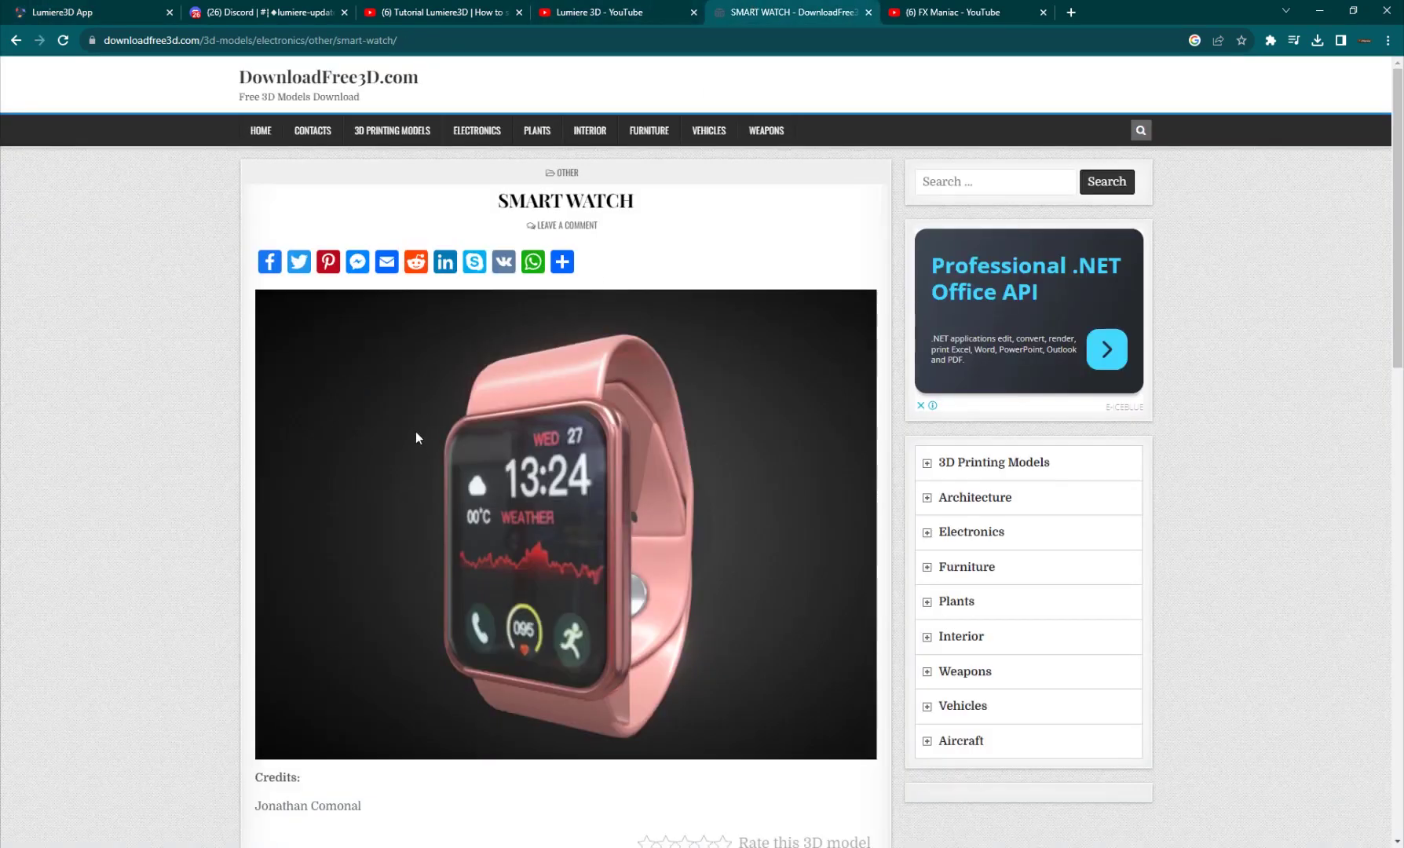
{"action": "scroll", "coordinate": [416, 433], "scroll_direction": "down", "scroll_amount": 4}
{"action": "scroll", "coordinate": [477, 479], "scroll_direction": "up", "scroll_amount": 4}
{"action": "scroll", "coordinate": [558, 469], "scroll_direction": "down", "scroll_amount": 4}
{"action": "scroll", "coordinate": [531, 487], "scroll_direction": "up", "scroll_amount": 4}
{"action": "left_click", "coordinate": [132, 5]}
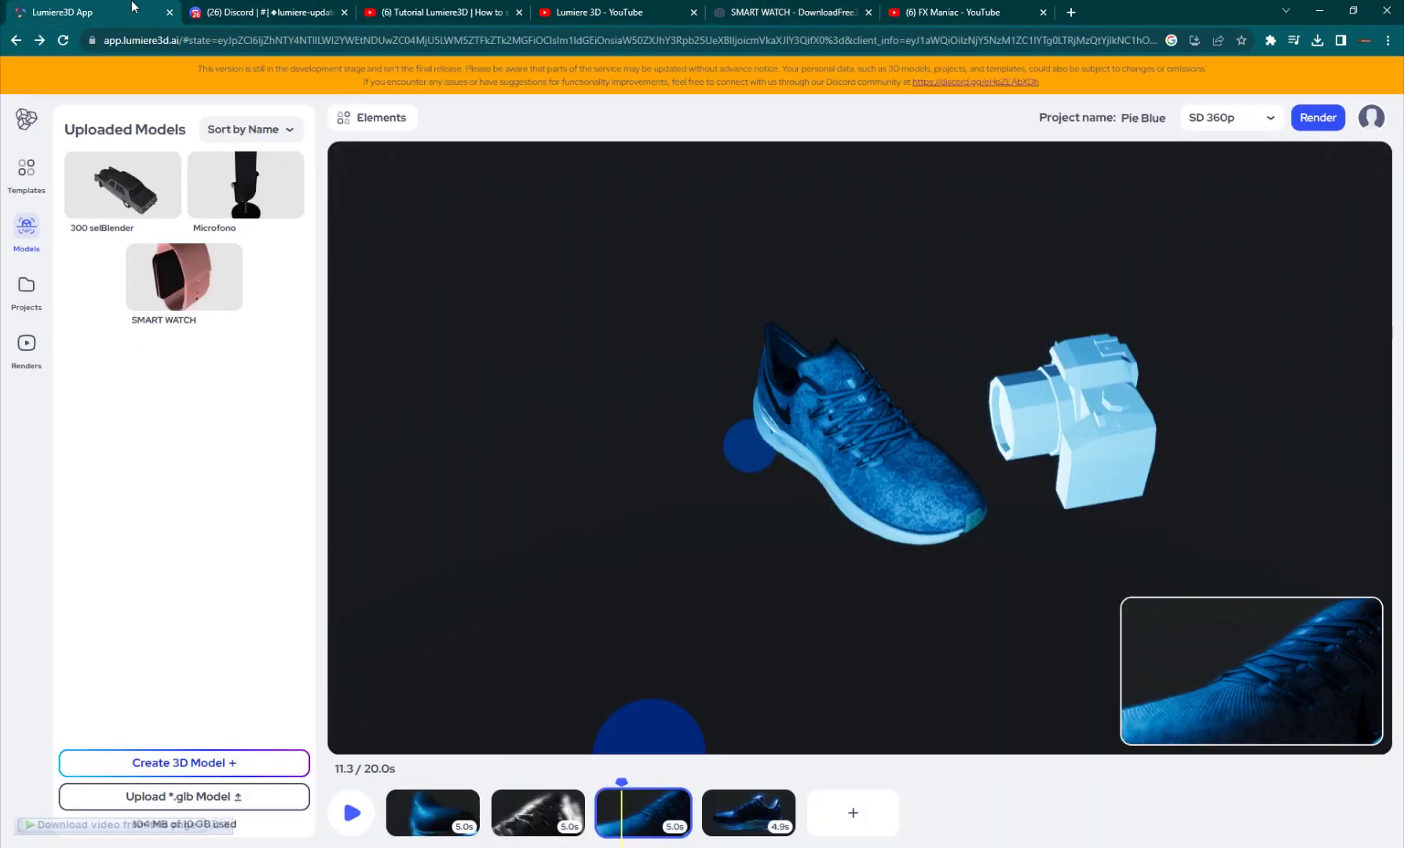
{"action": "left_click", "coordinate": [195, 798]}
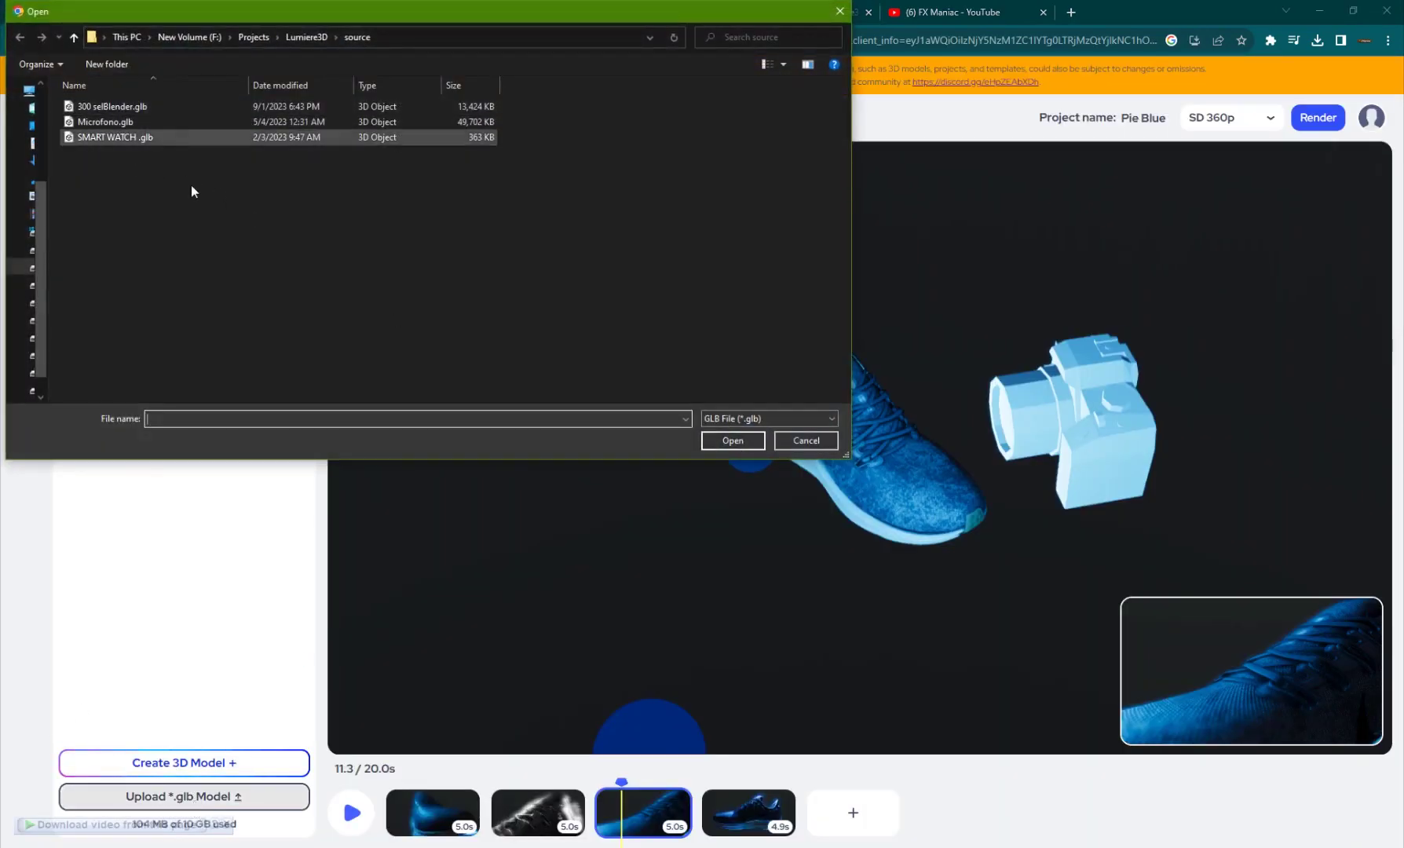
Step: Cancel the file chooser, swap the shoe for the SMART WATCH model, and preview the first shot
{"action": "left_click", "coordinate": [809, 442]}
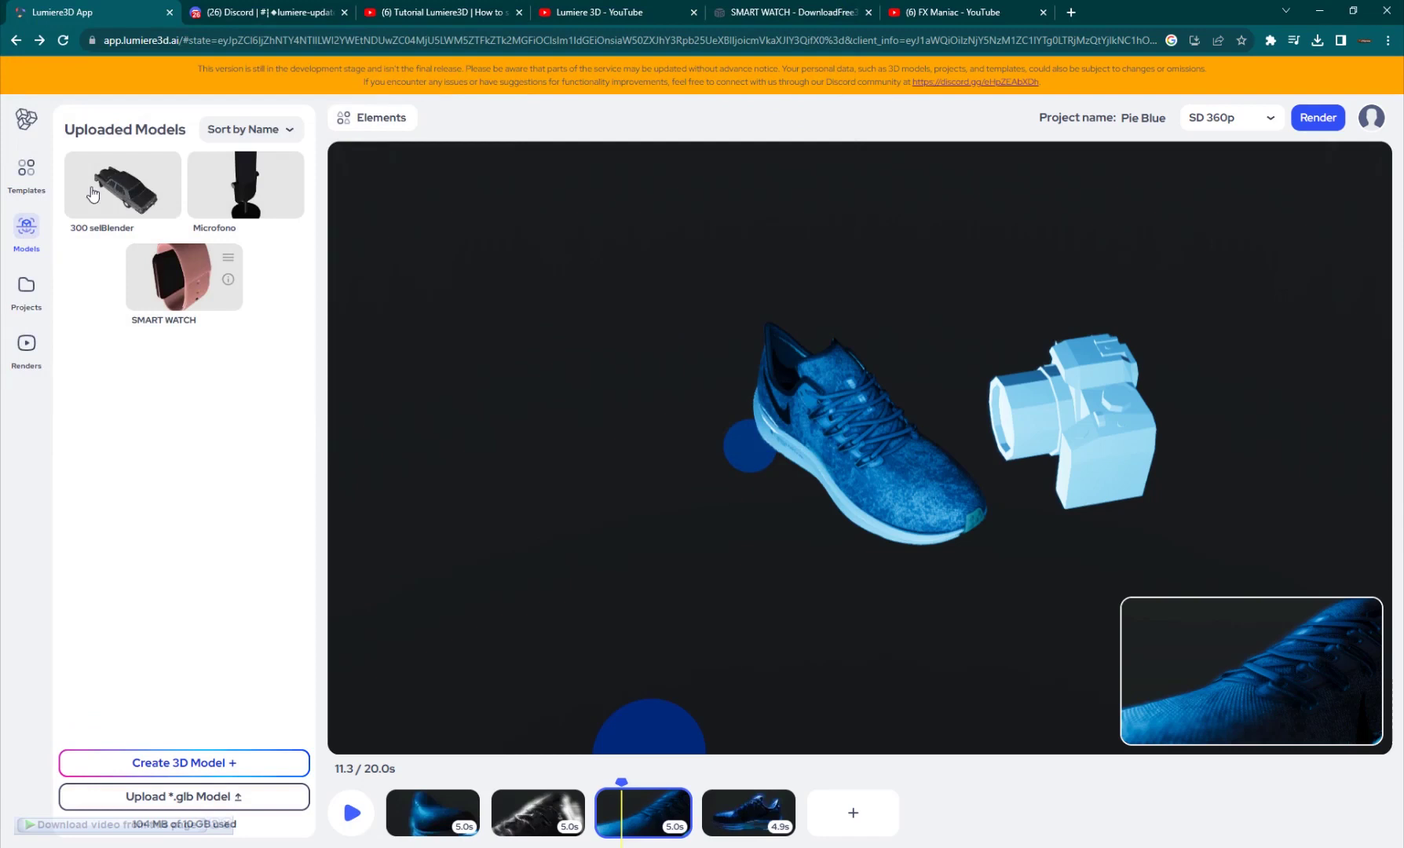
{"action": "left_click", "coordinate": [149, 269]}
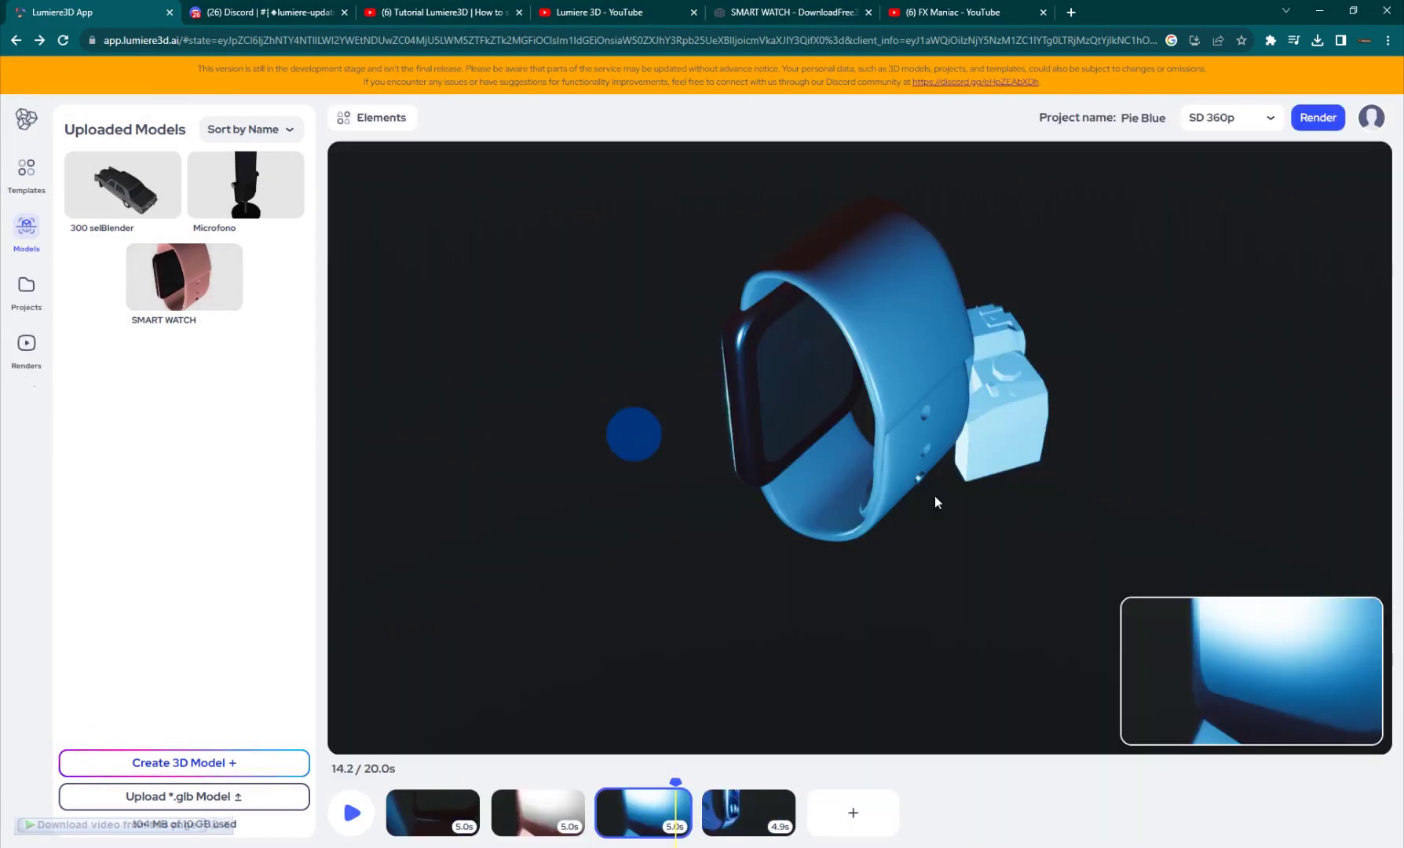
{"action": "left_click", "coordinate": [426, 813]}
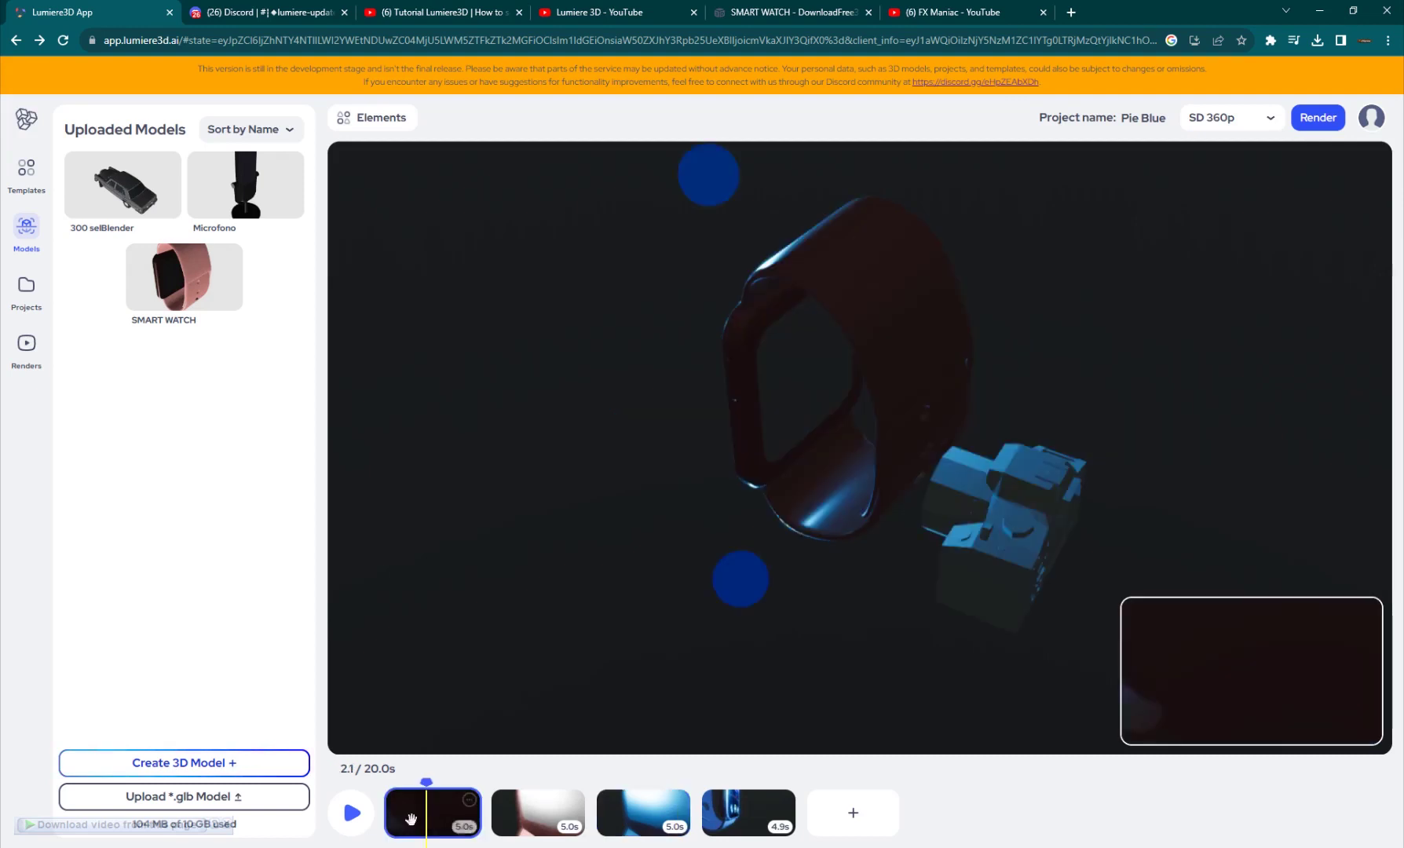
{"action": "left_click", "coordinate": [351, 817]}
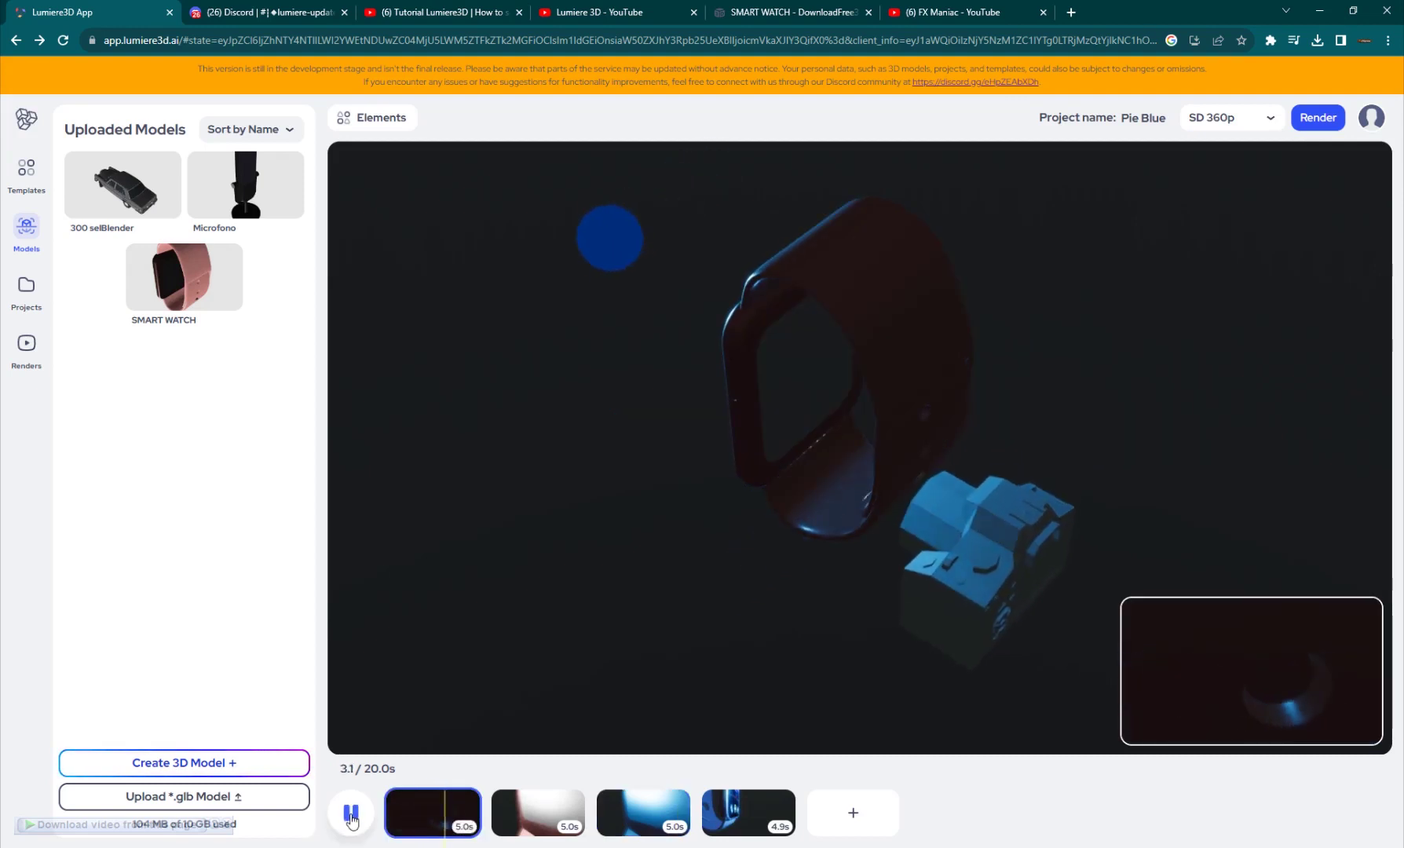
{"action": "left_click", "coordinate": [351, 817]}
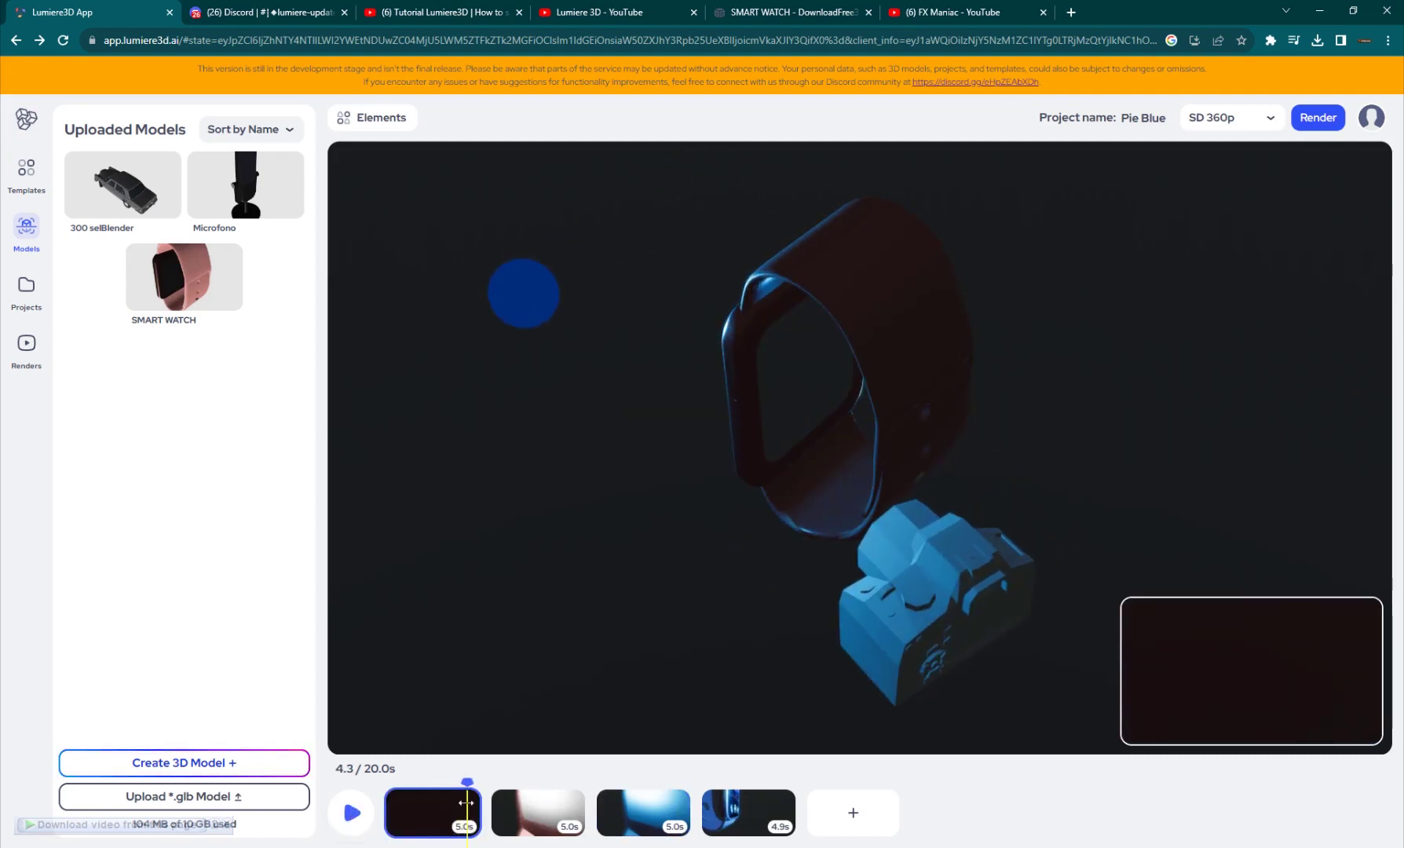
{"action": "left_click_drag", "start_coordinate": [468, 799], "coordinate": [427, 794]}
Step: Rotate the watch in the first shot and shift it right and down
{"action": "left_click", "coordinate": [879, 419]}
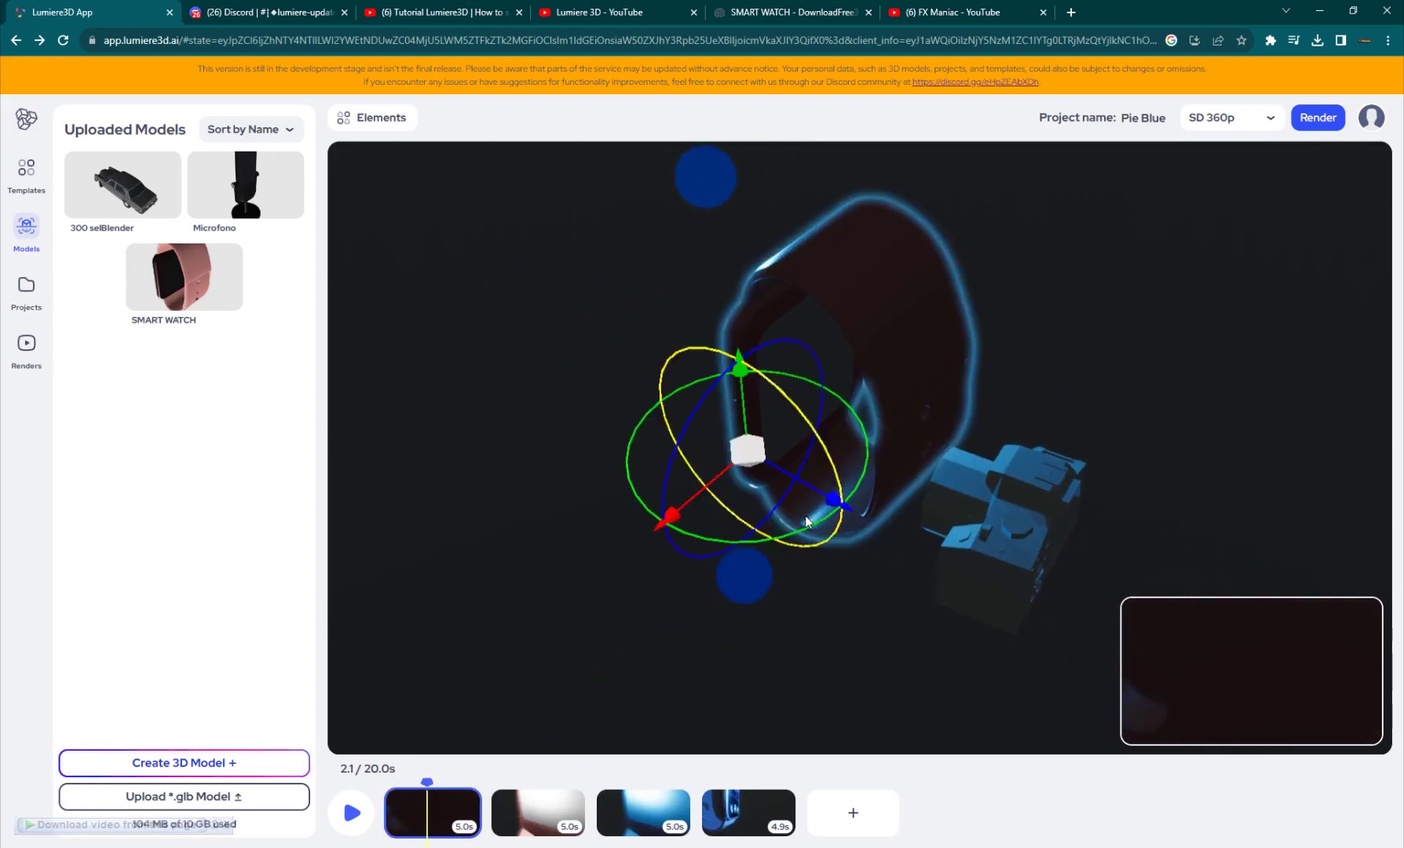
{"action": "left_click_drag", "start_coordinate": [752, 452], "coordinate": [563, 626]}
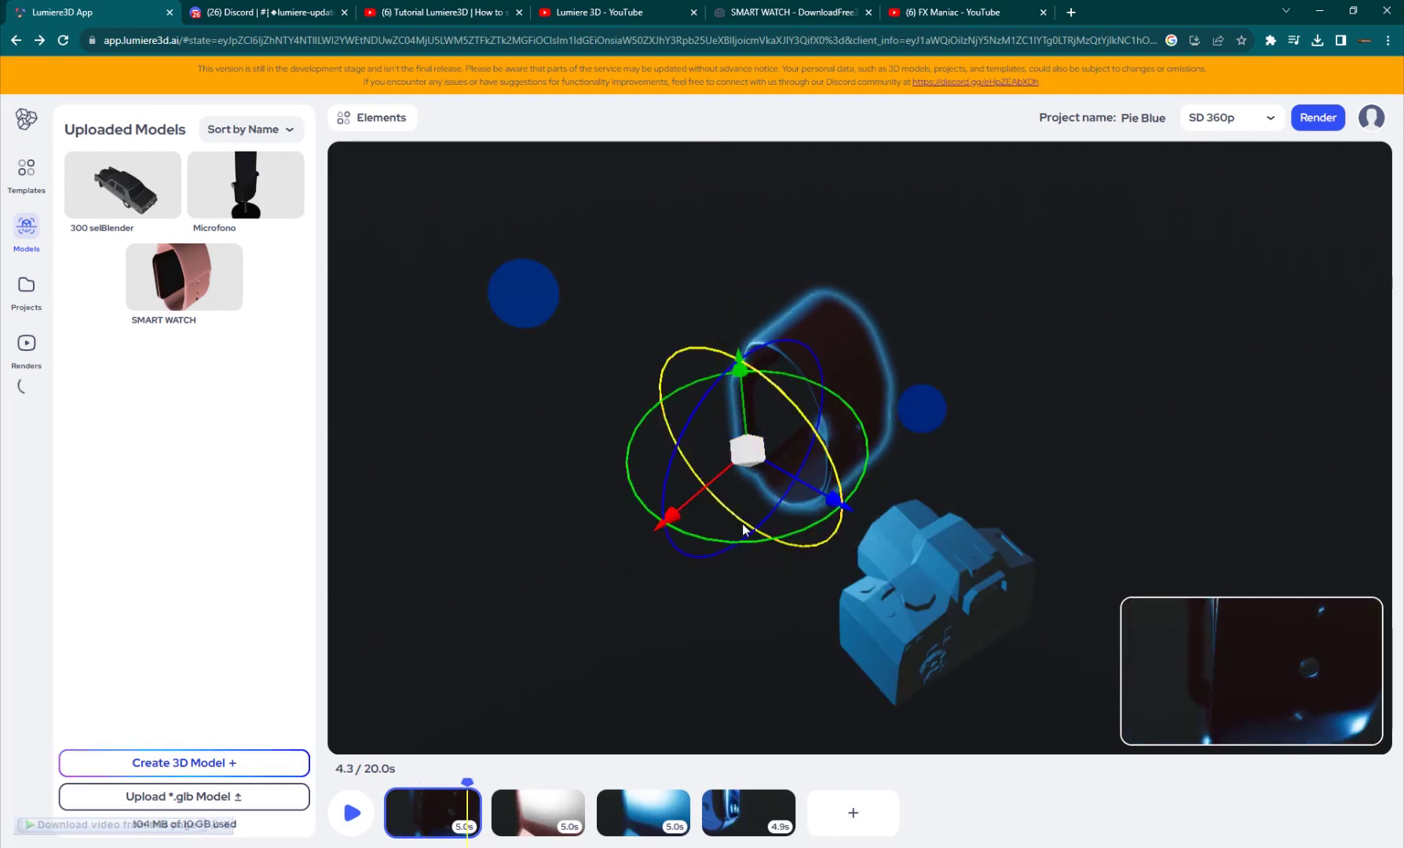
{"action": "left_click_drag", "start_coordinate": [734, 541], "coordinate": [1008, 404]}
{"action": "left_click_drag", "start_coordinate": [739, 365], "coordinate": [746, 396]}
{"action": "left_click_drag", "start_coordinate": [819, 501], "coordinate": [858, 524]}
{"action": "left_click_drag", "start_coordinate": [480, 793], "coordinate": [516, 787]}
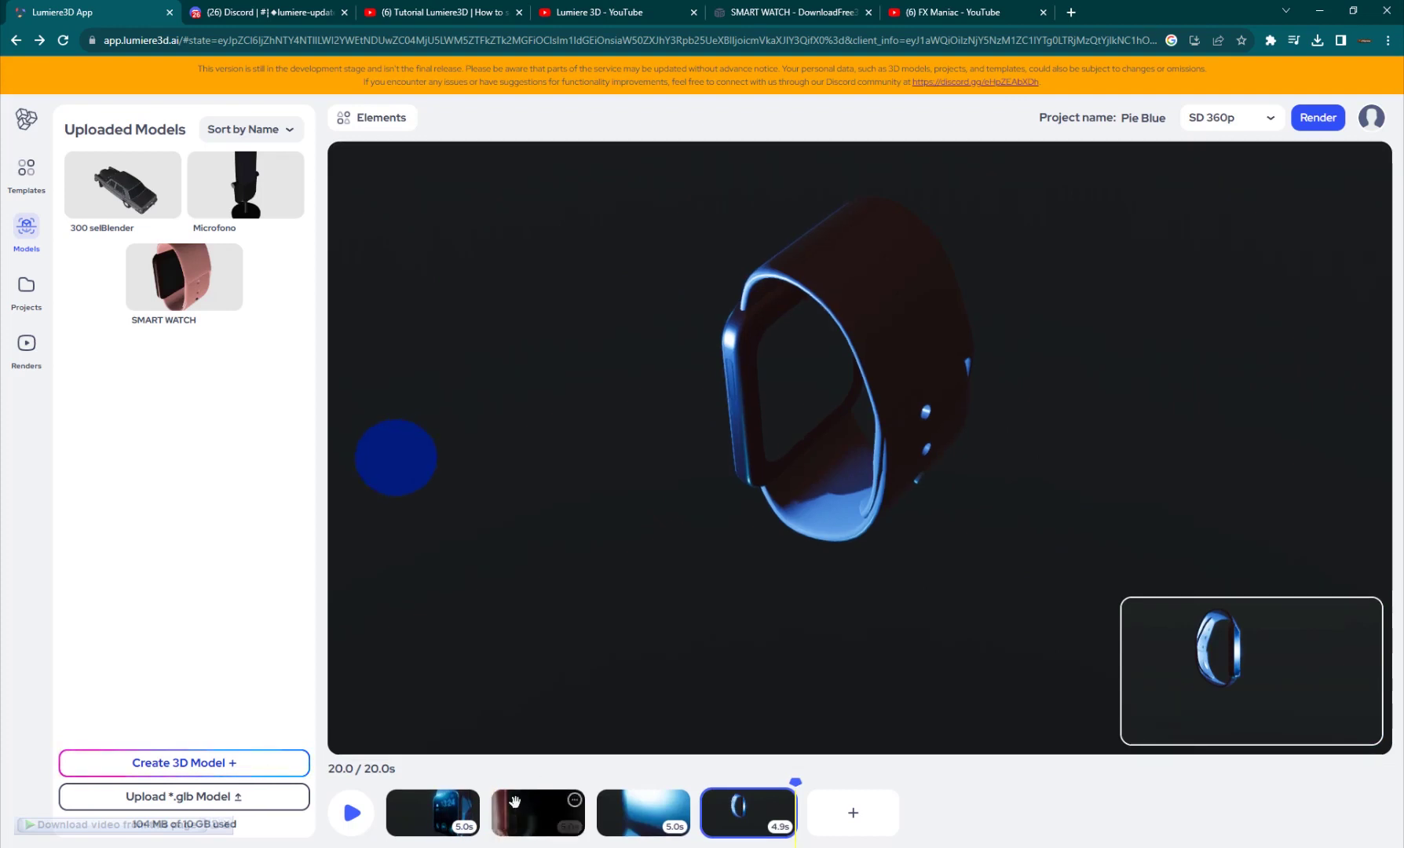
Step: In the second shot, move the white camera right and down beside the watch, then preview
{"action": "left_click", "coordinate": [514, 801]}
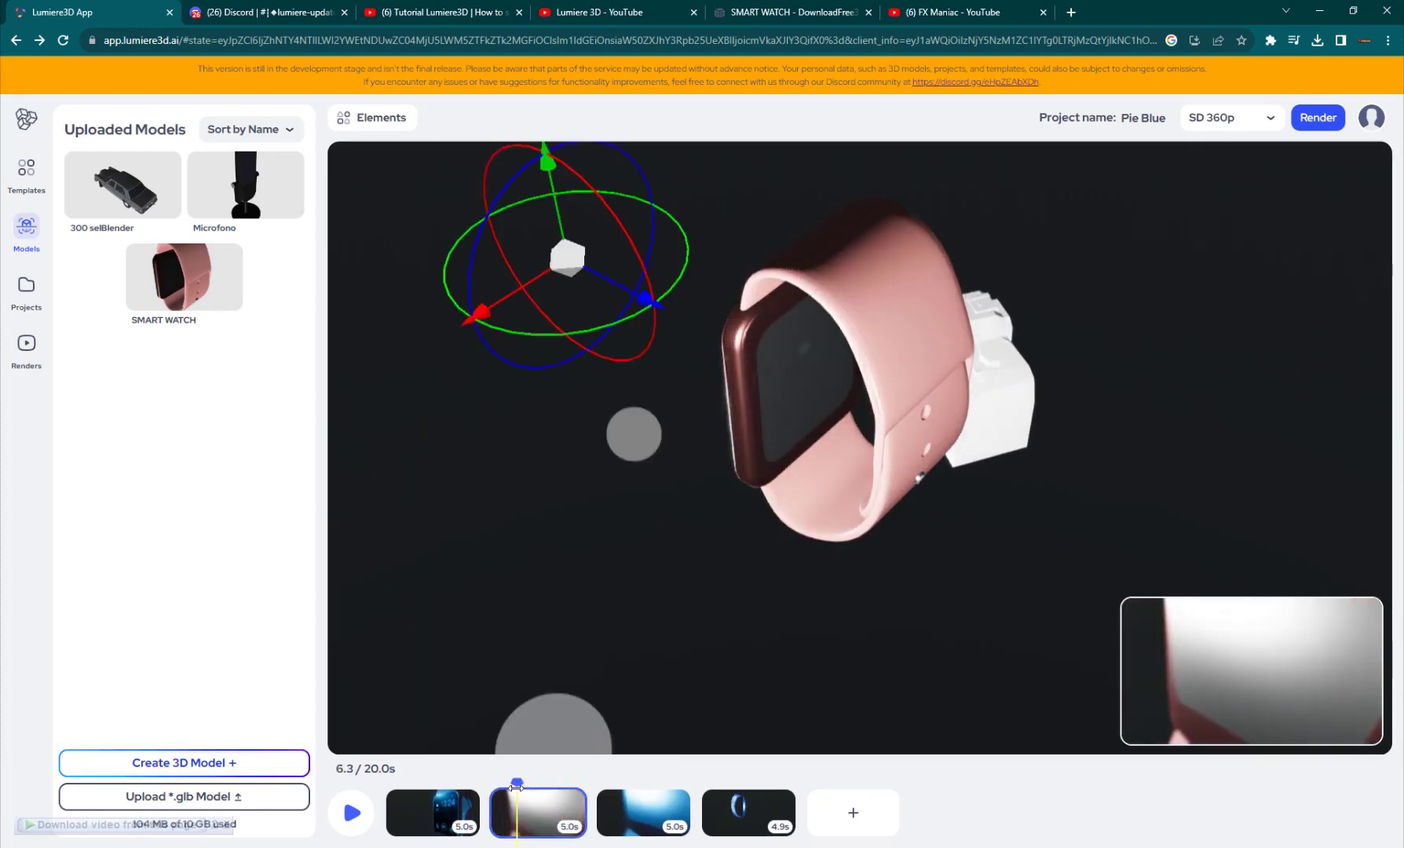
{"action": "left_click", "coordinate": [971, 389]}
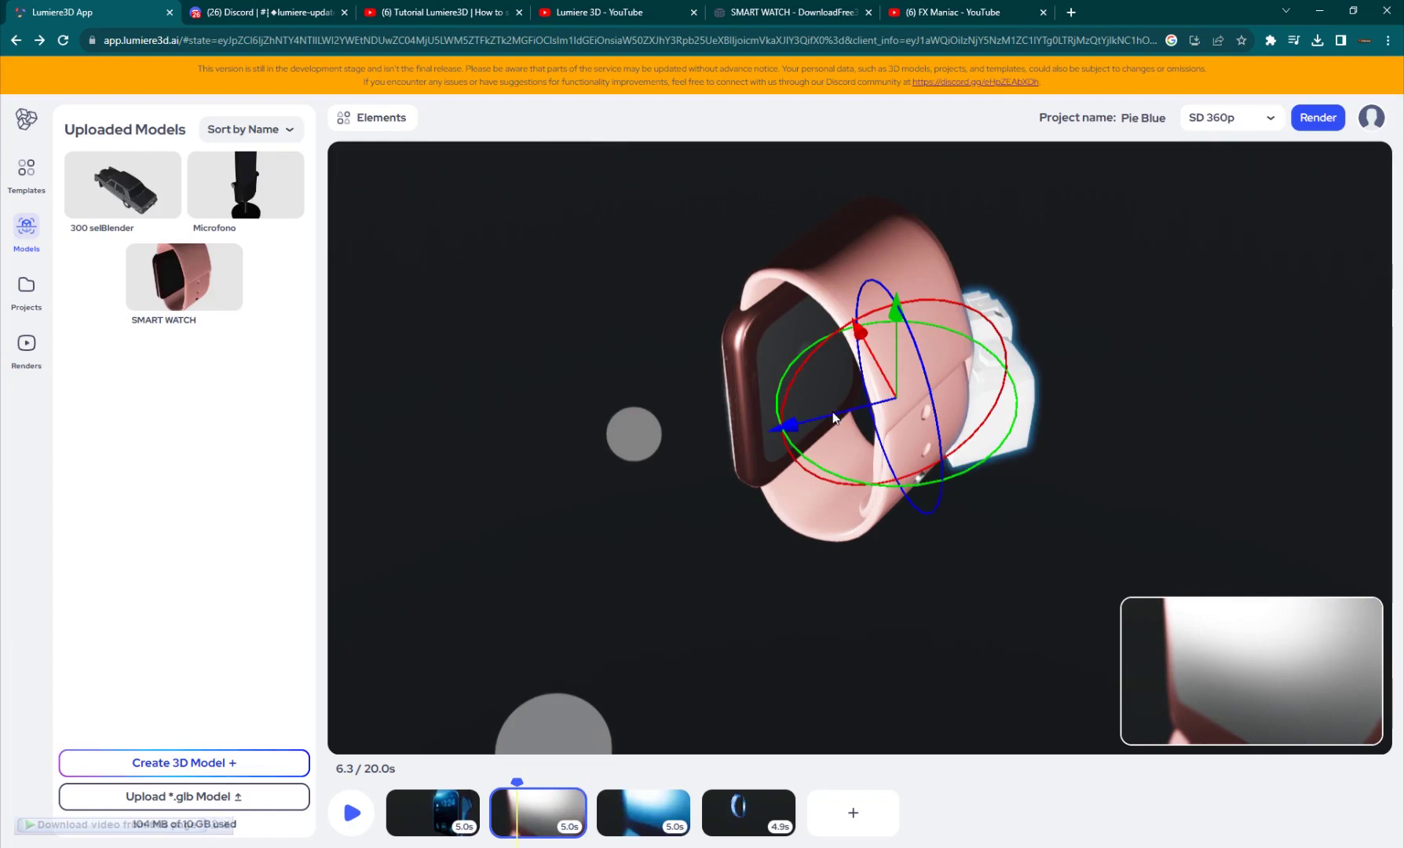
{"action": "left_click_drag", "start_coordinate": [834, 419], "coordinate": [946, 301]}
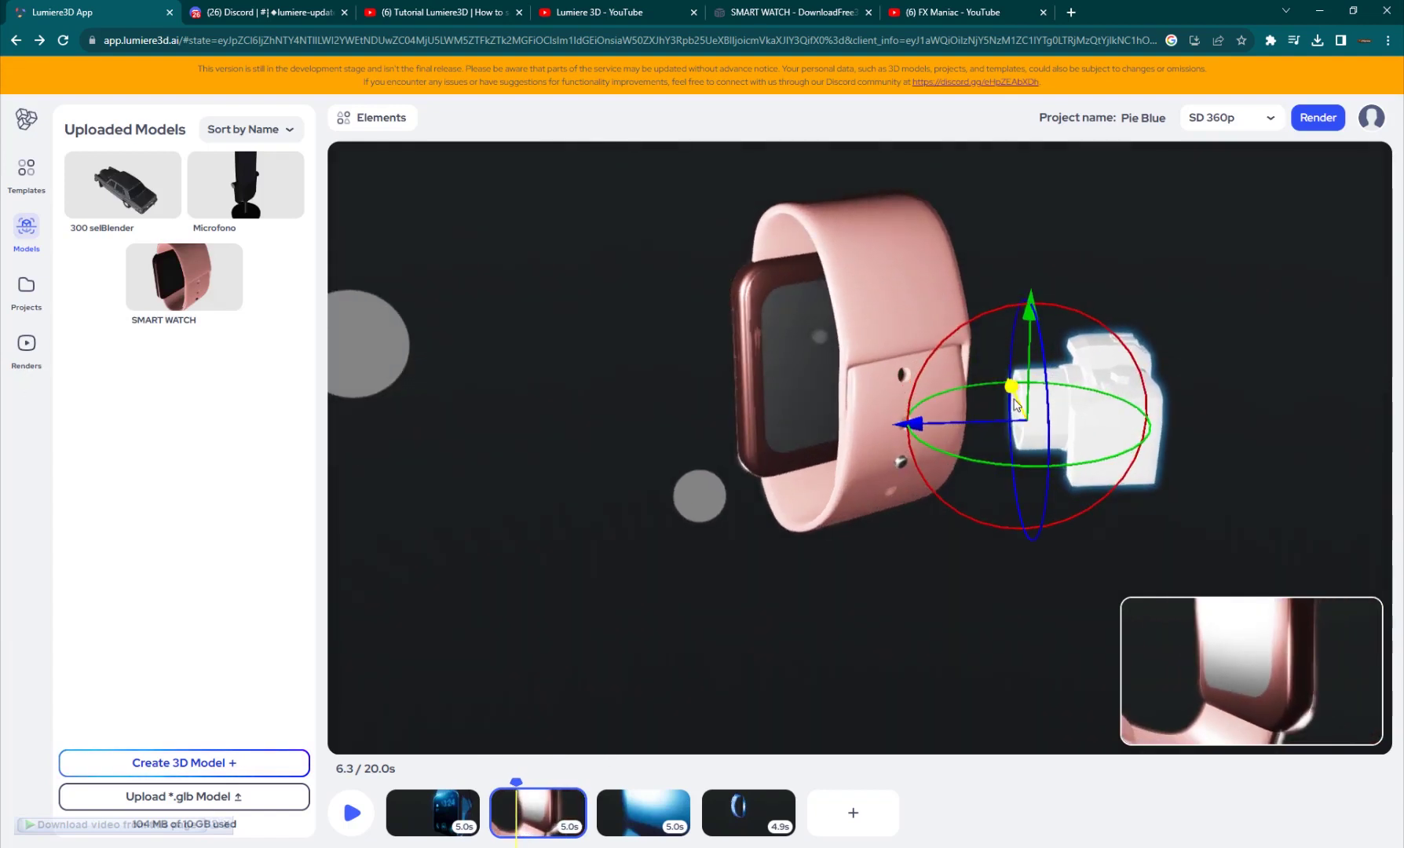
{"action": "left_click_drag", "start_coordinate": [1014, 405], "coordinate": [1041, 440]}
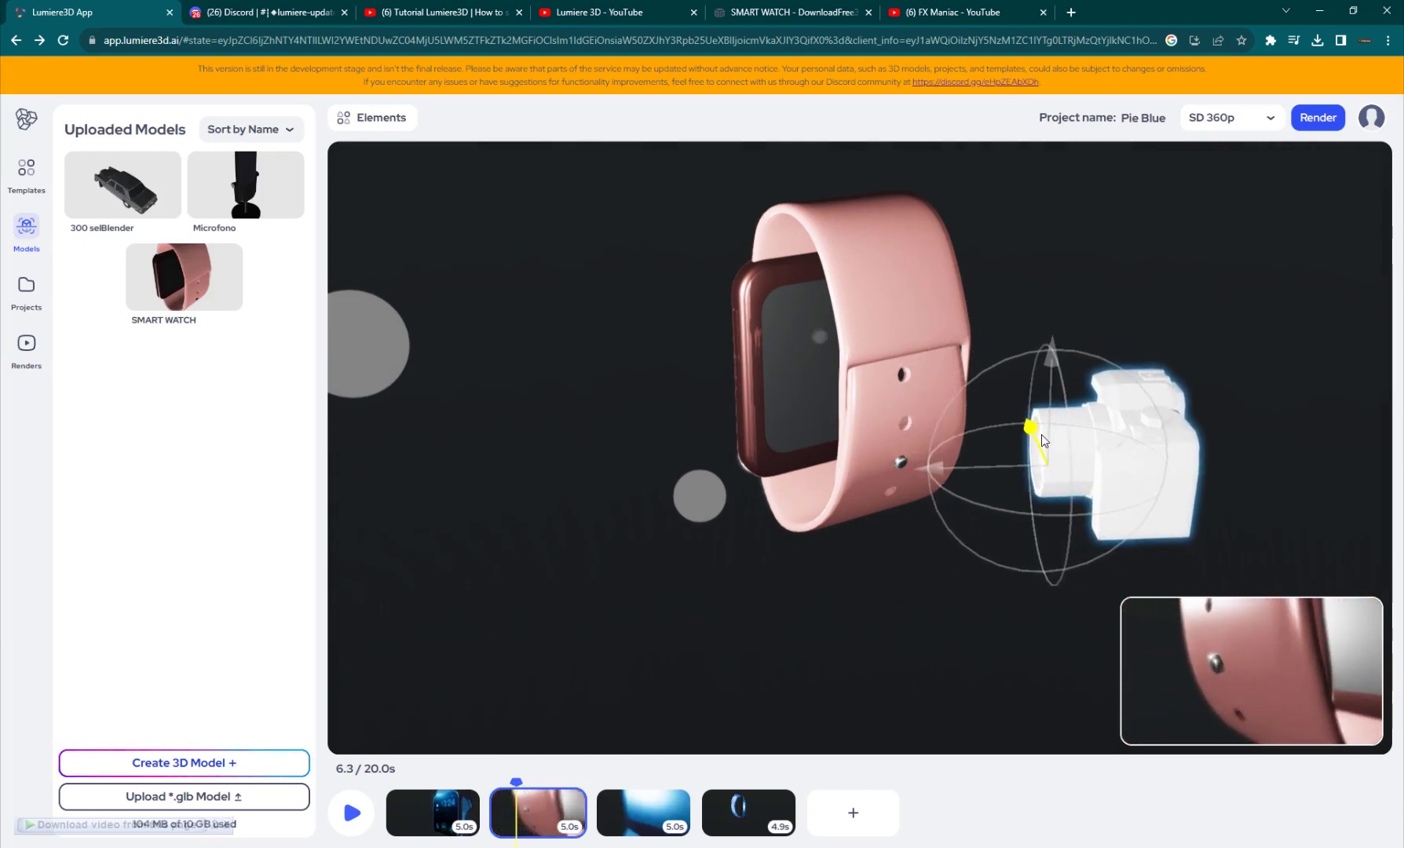
{"action": "left_click", "coordinate": [355, 818]}
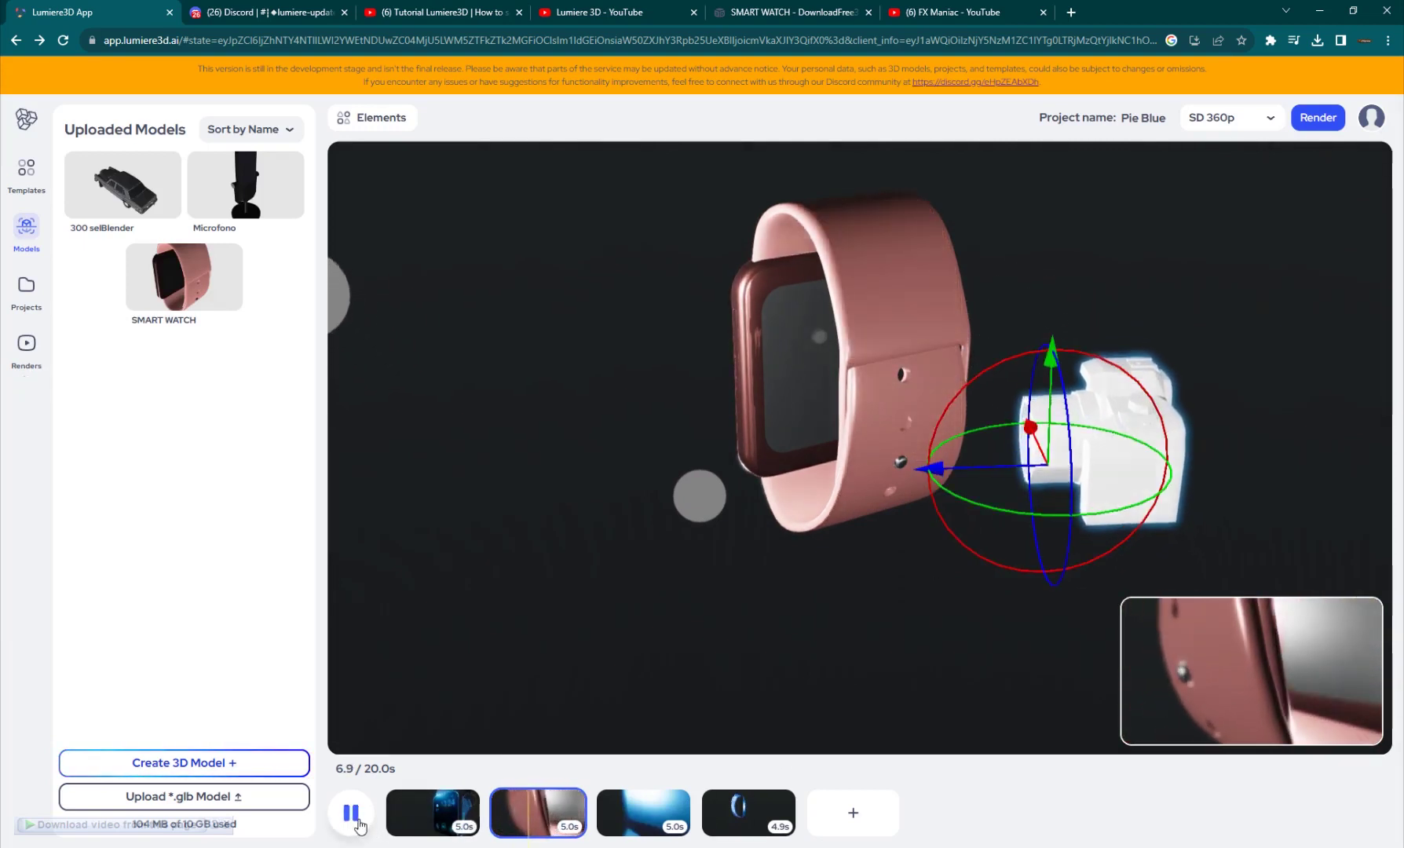
{"action": "left_click", "coordinate": [355, 817]}
Step: Spin the pink watch around its vertical axis in the second shot and replay it
{"action": "left_click", "coordinate": [868, 400]}
{"action": "left_click_drag", "start_coordinate": [746, 531], "coordinate": [800, 526]}
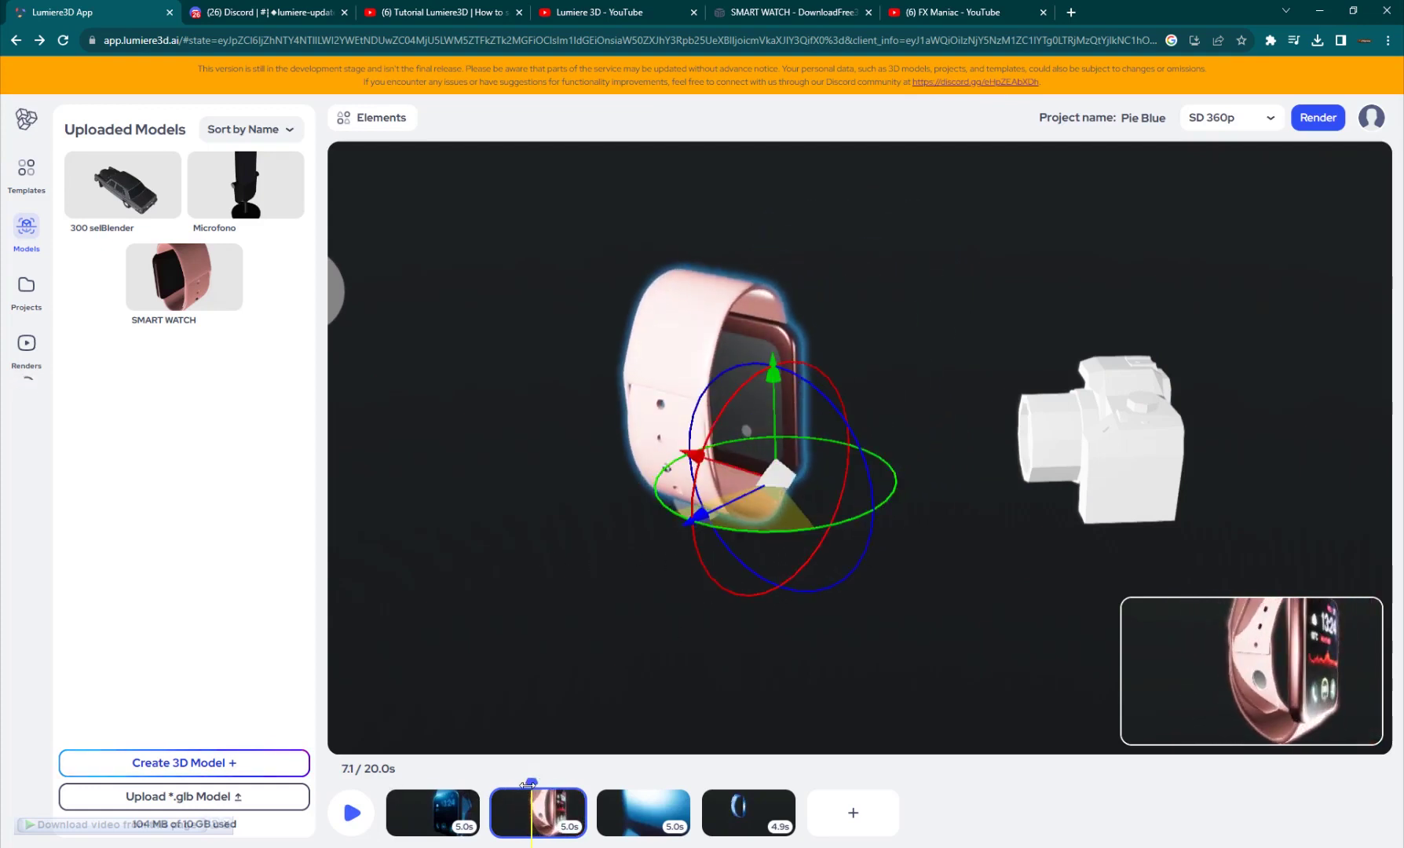
{"action": "left_click_drag", "start_coordinate": [528, 785], "coordinate": [580, 751]}
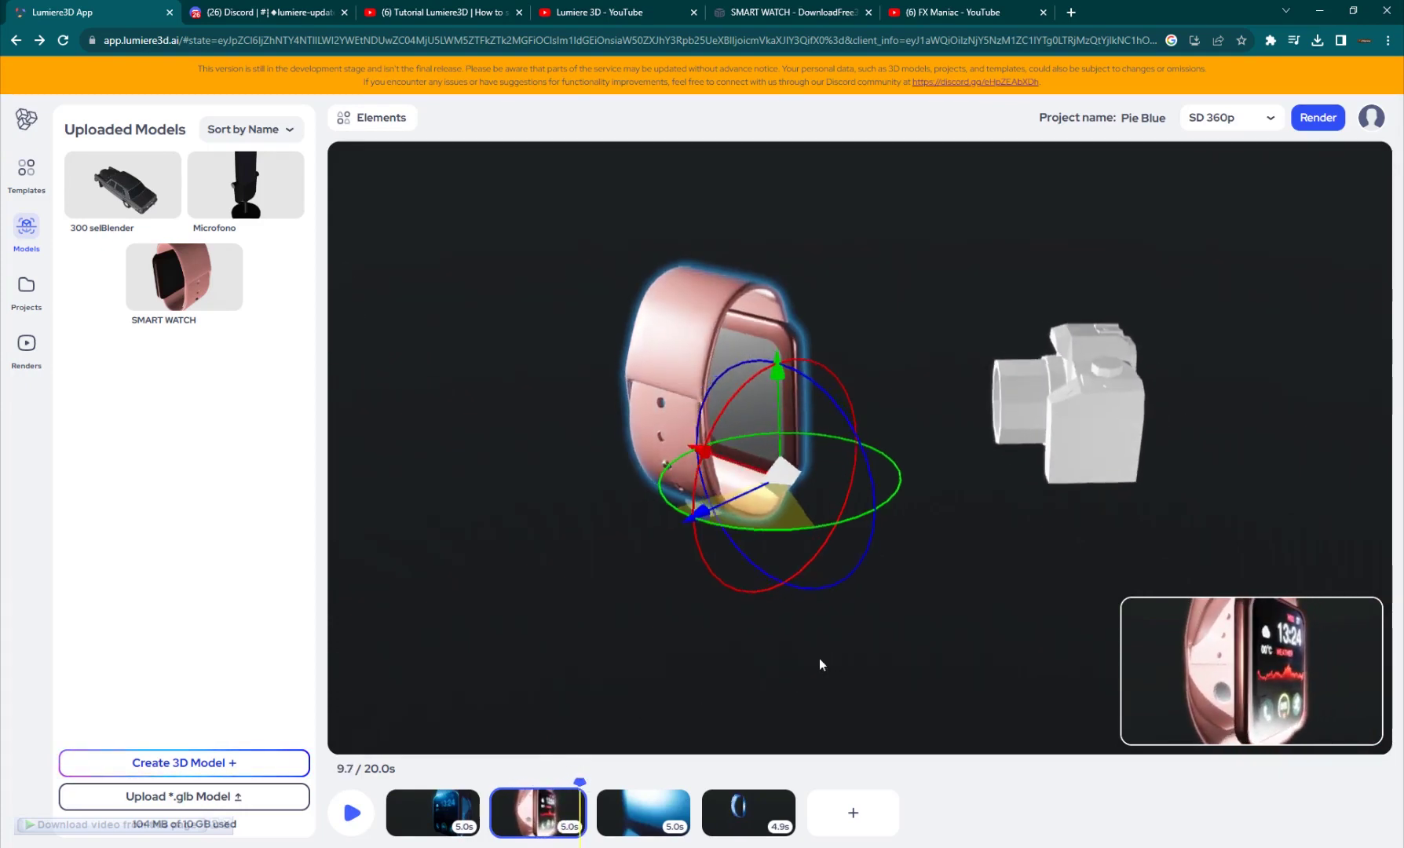
{"action": "left_click_drag", "start_coordinate": [848, 490], "coordinate": [762, 620]}
{"action": "left_click", "coordinate": [531, 785]}
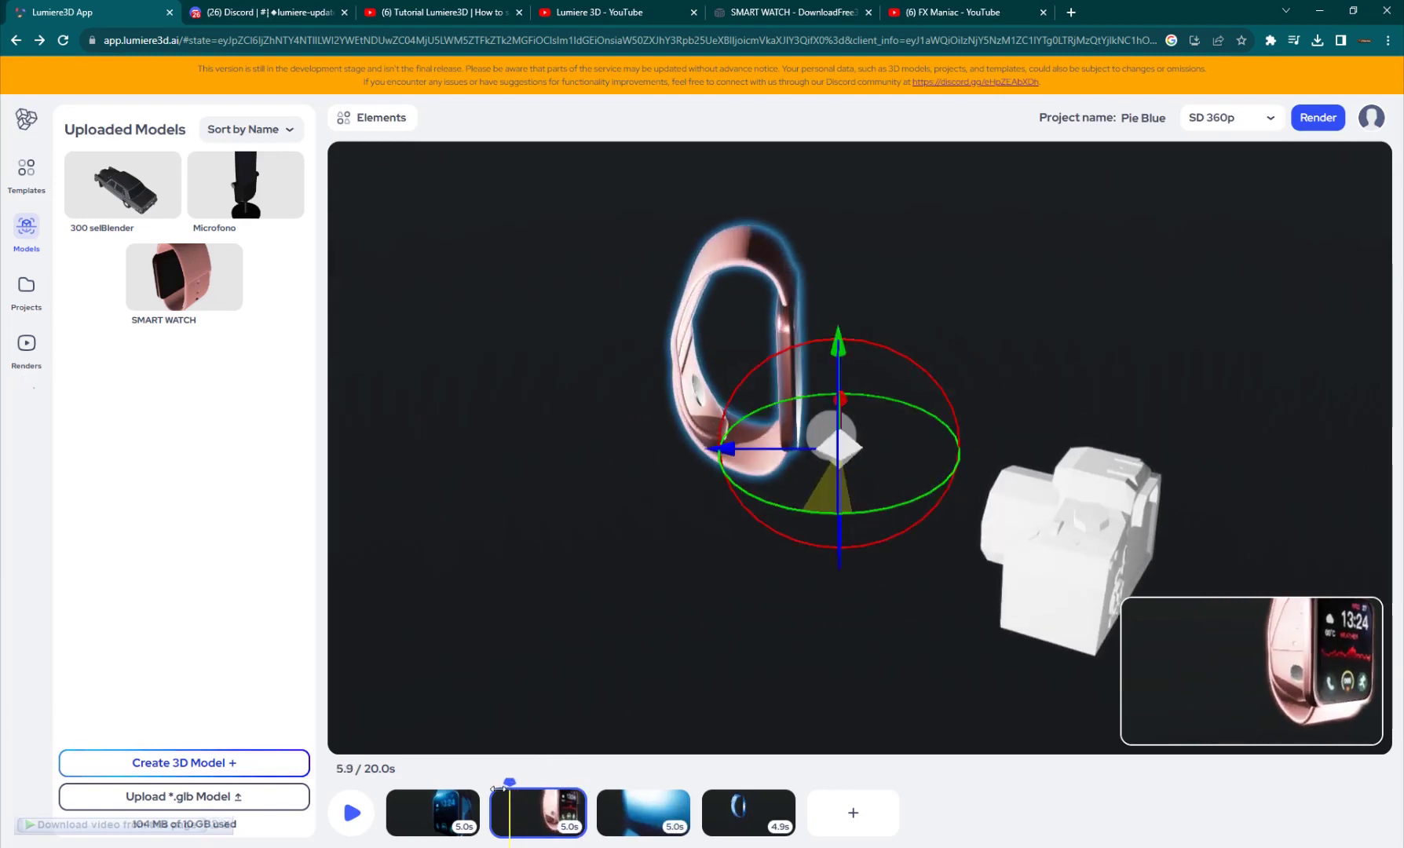
{"action": "left_click", "coordinate": [352, 821]}
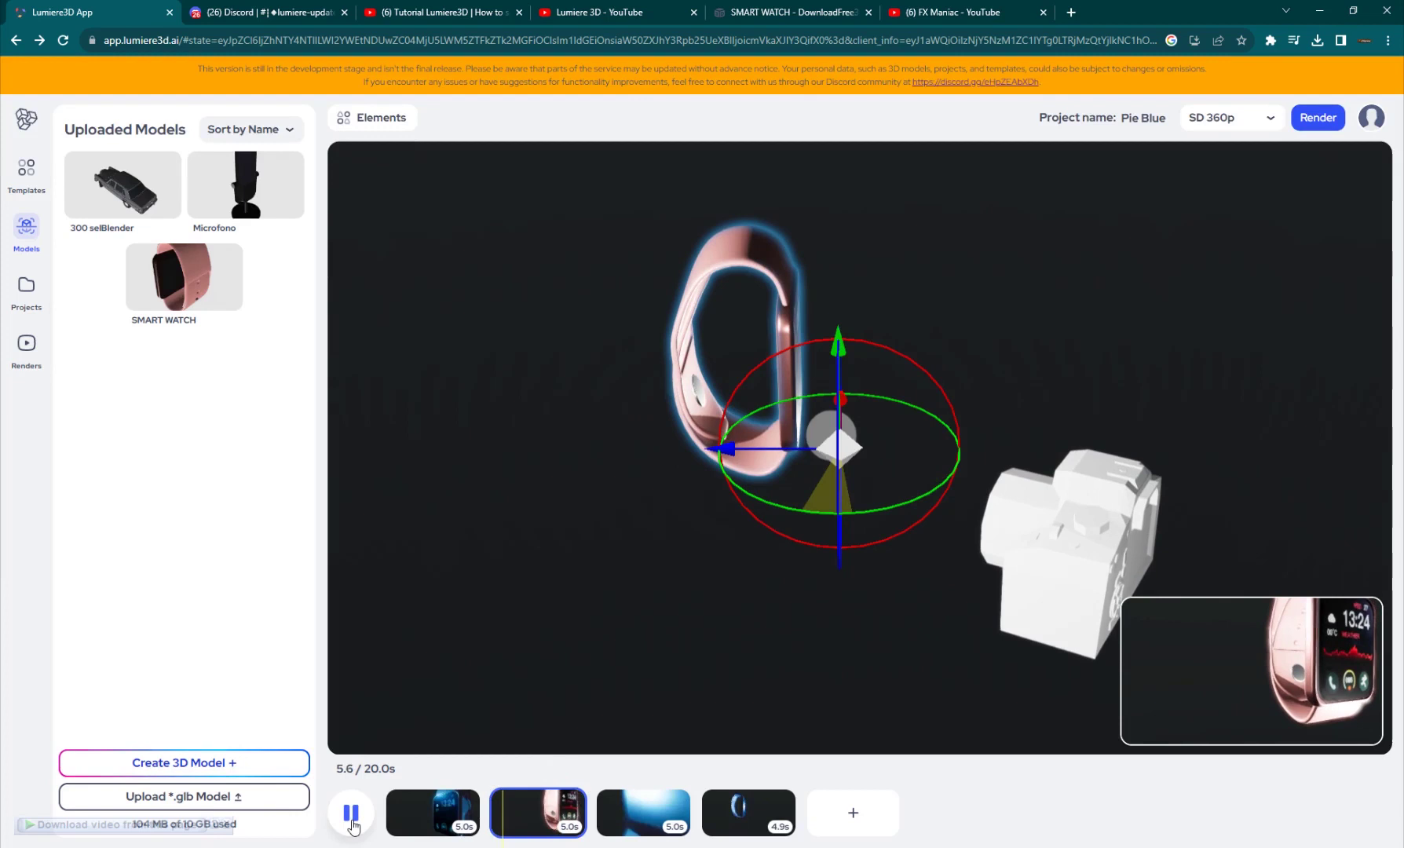
{"action": "left_click", "coordinate": [352, 821]}
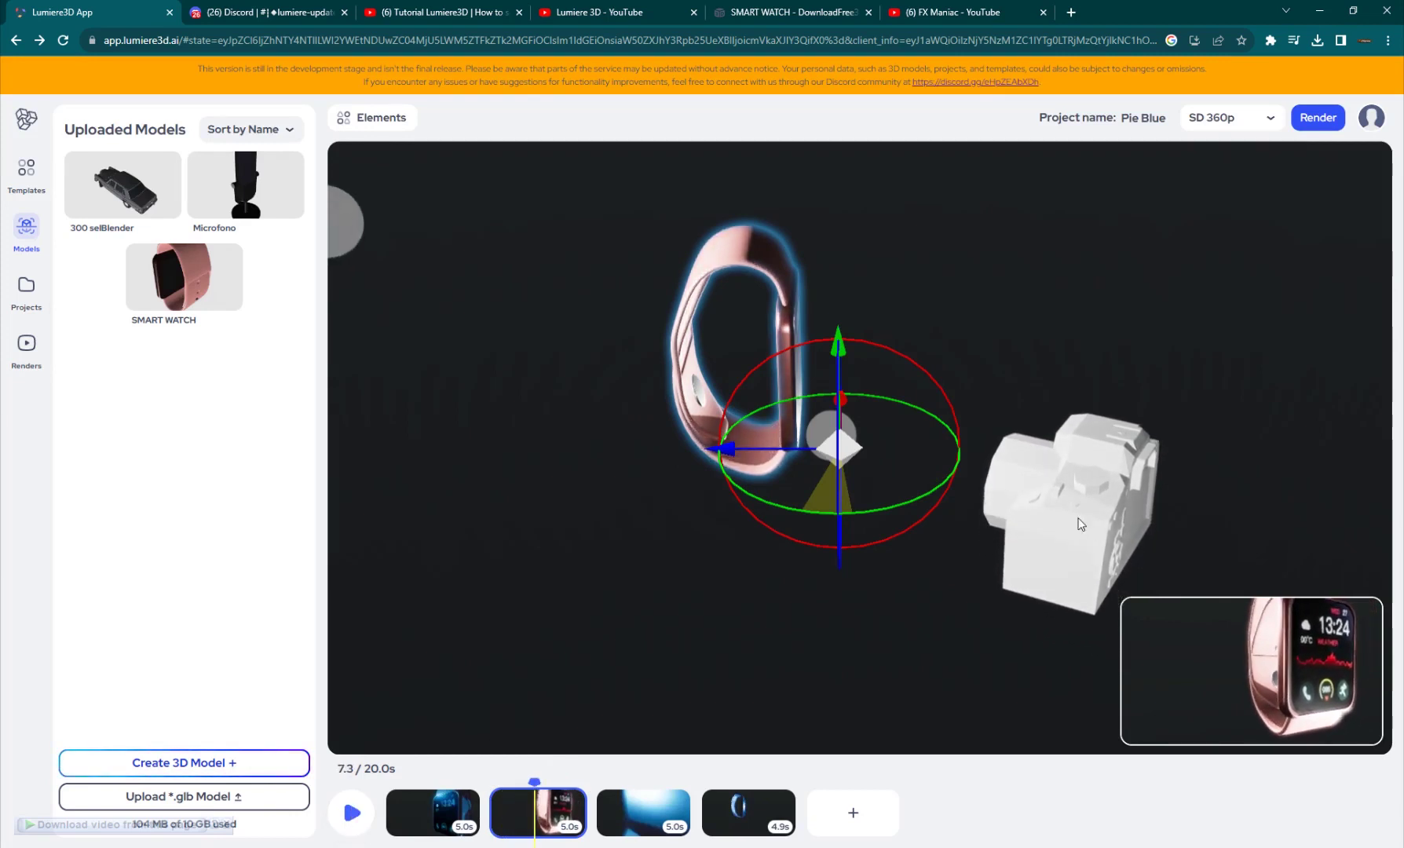
Step: Turn the watch in the third shot to show its side and check playback
{"action": "left_click", "coordinate": [643, 813]}
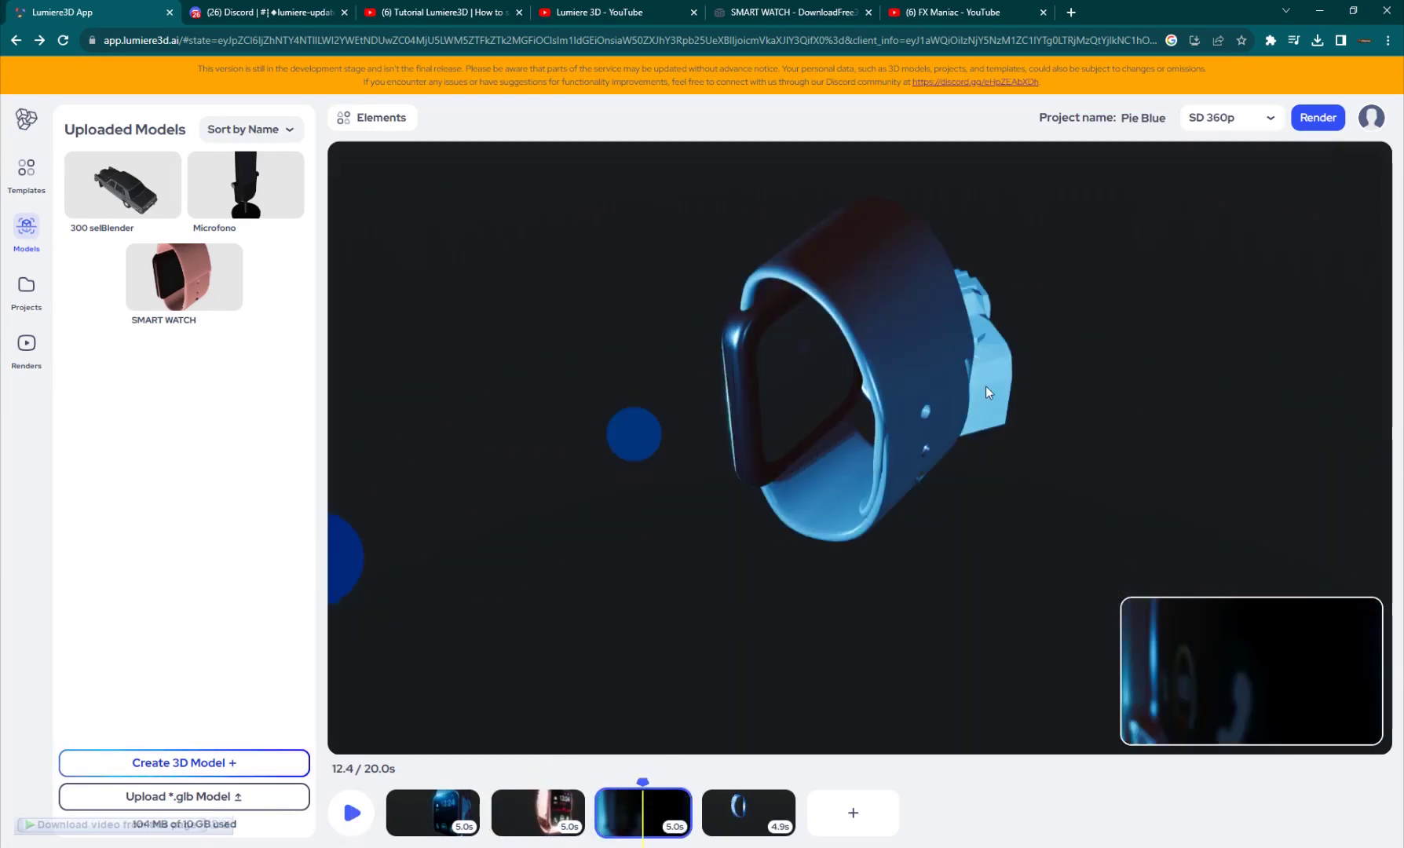
{"action": "left_click", "coordinate": [872, 428]}
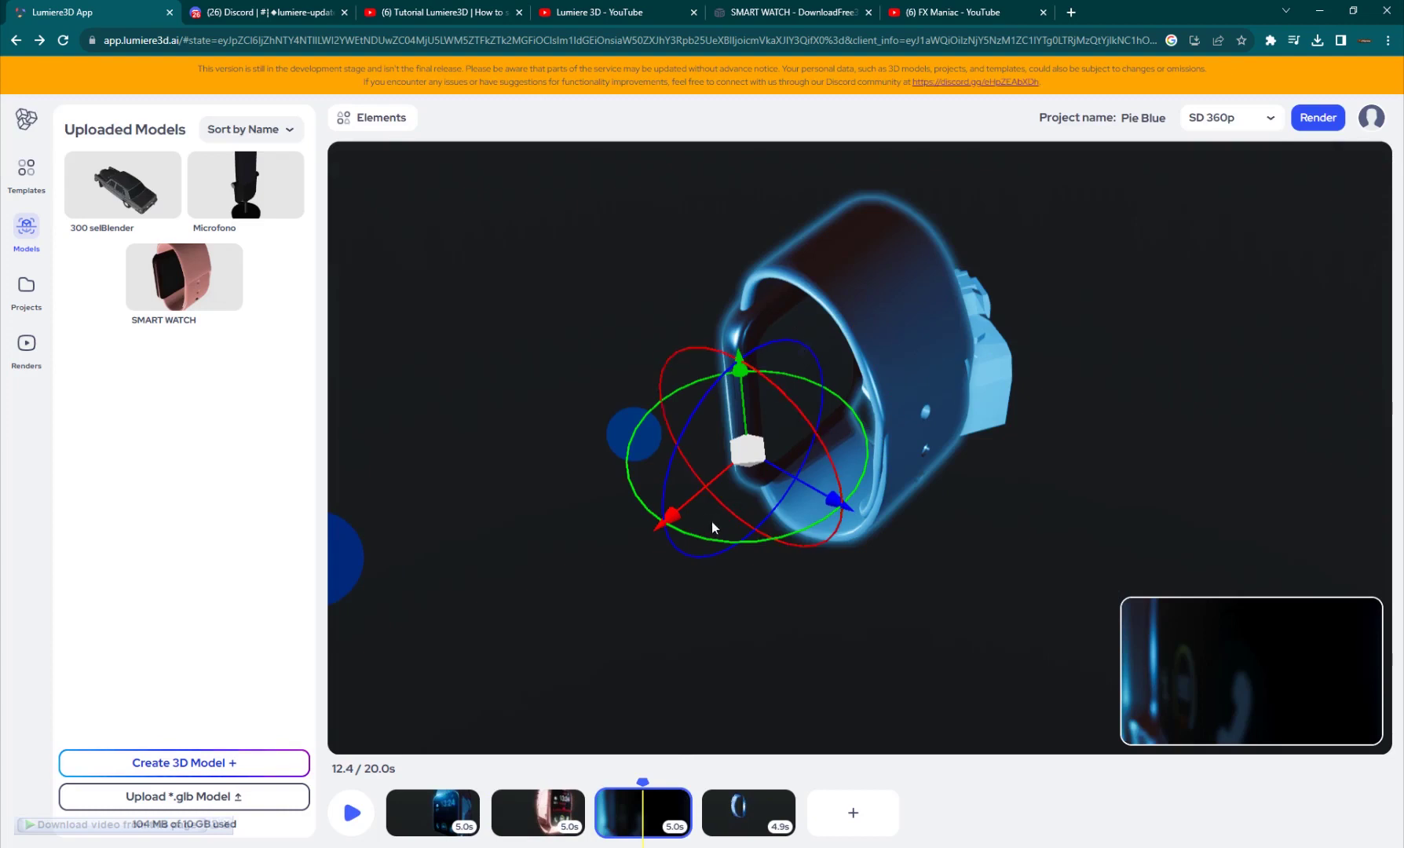
{"action": "left_click_drag", "start_coordinate": [712, 522], "coordinate": [635, 549]}
{"action": "left_click", "coordinate": [351, 813]}
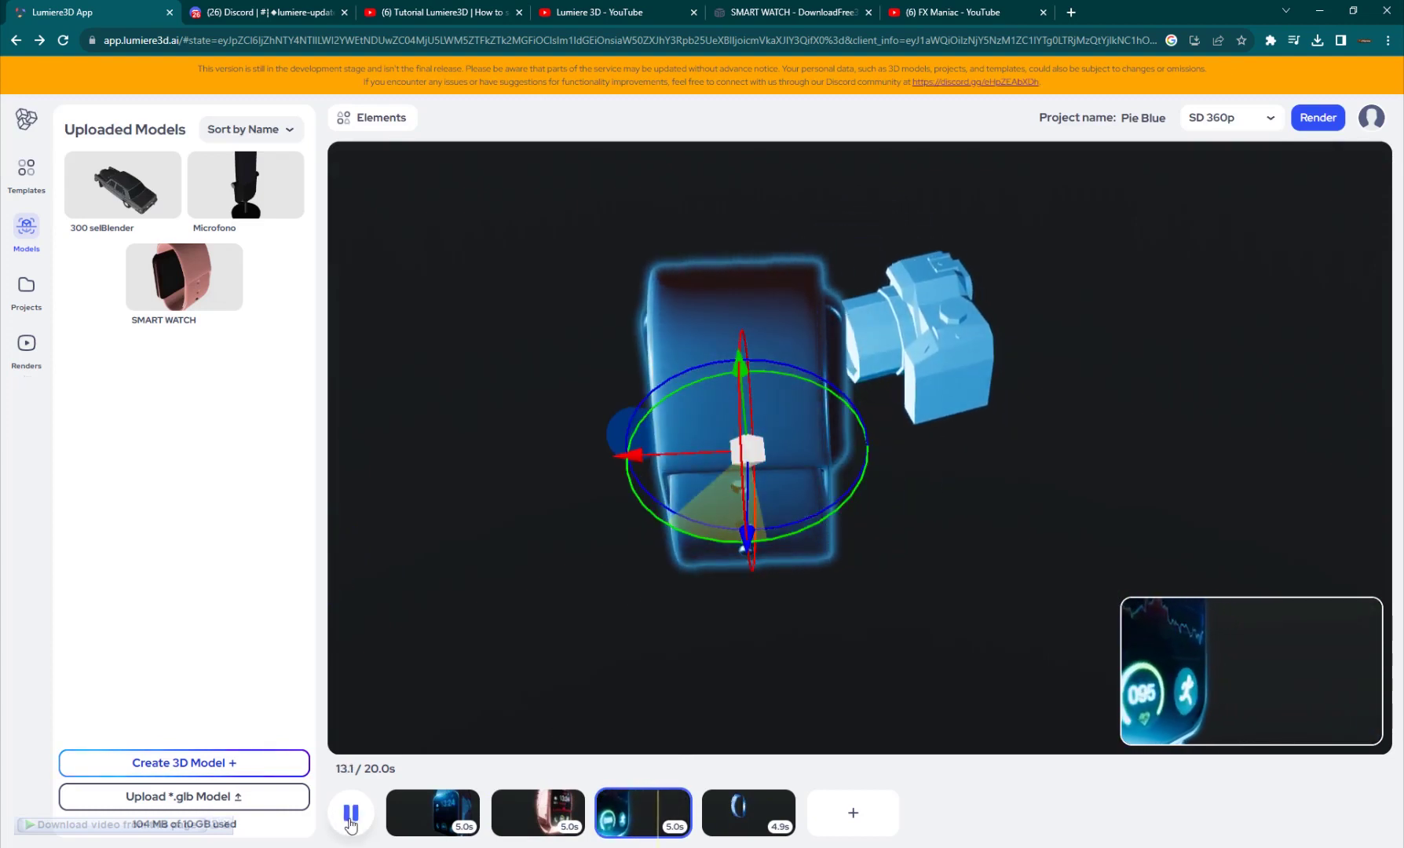
{"action": "left_click", "coordinate": [351, 813]}
{"action": "left_click", "coordinate": [920, 357]}
{"action": "left_click", "coordinate": [668, 381]}
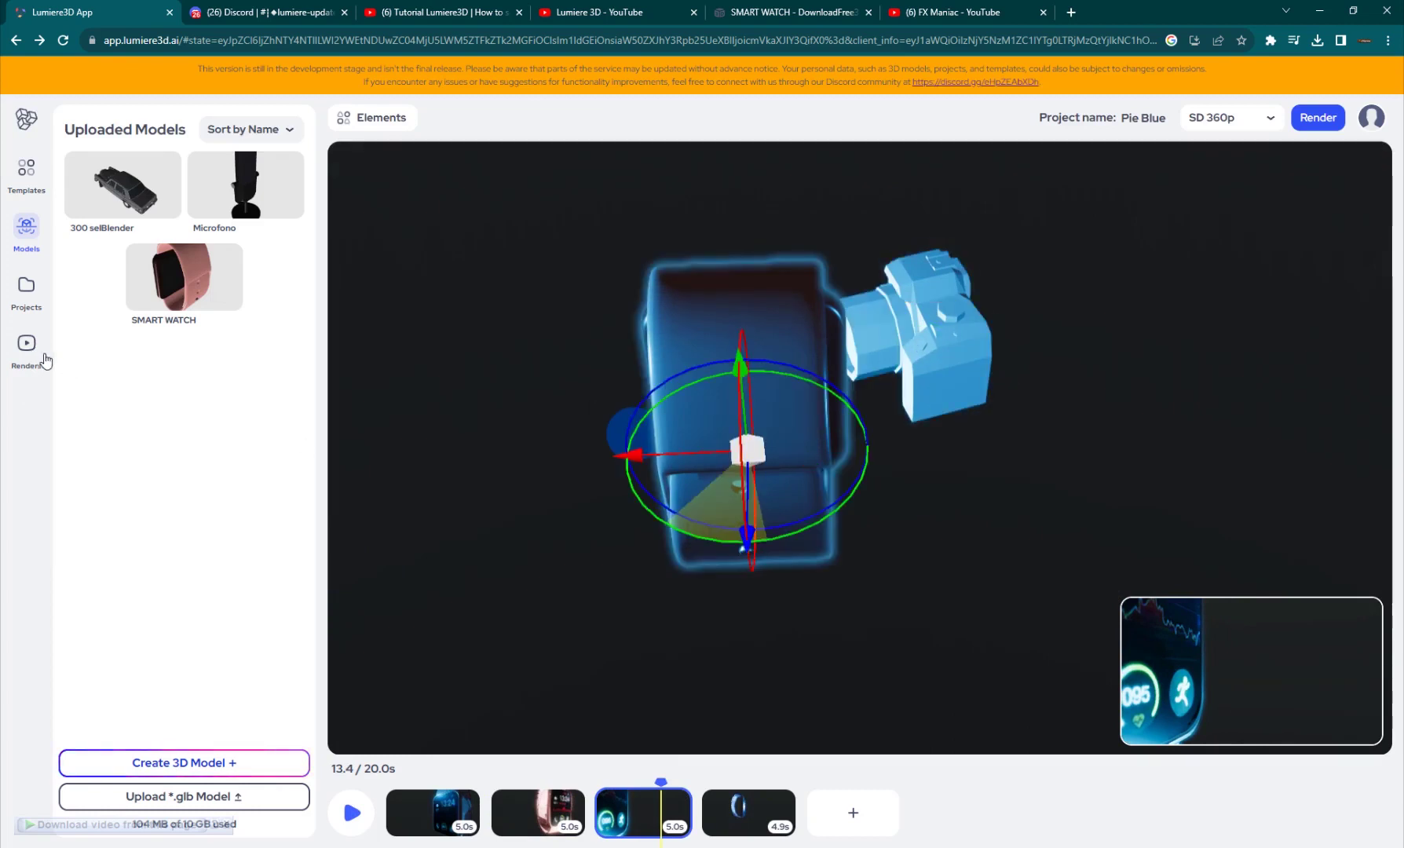
Step: Customize the Air Red template into Air Red-3, preview the animation, and select the red shoe
{"action": "left_click", "coordinate": [26, 170]}
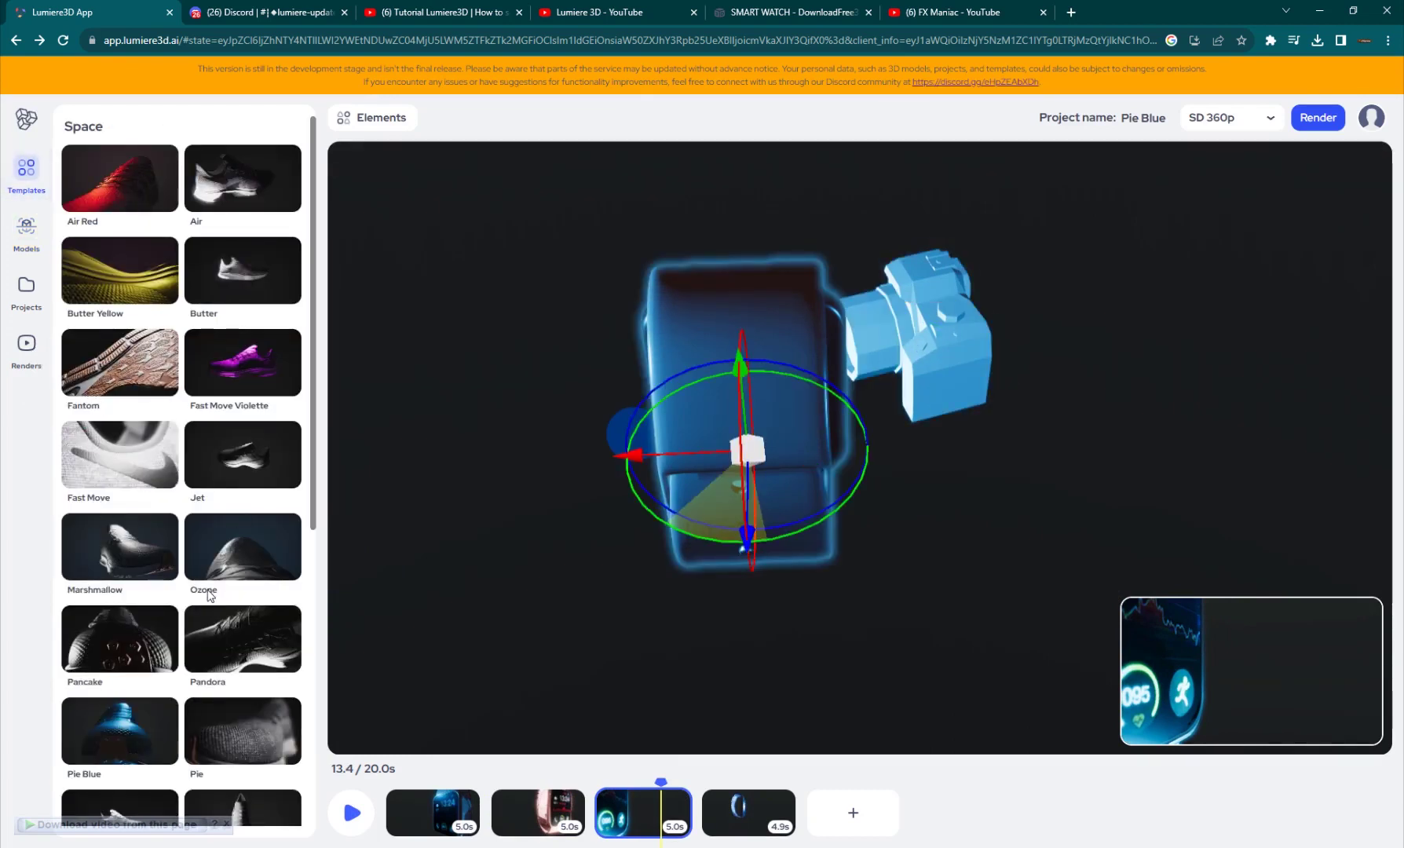
{"action": "scroll", "coordinate": [206, 596], "scroll_direction": "down", "scroll_amount": 4}
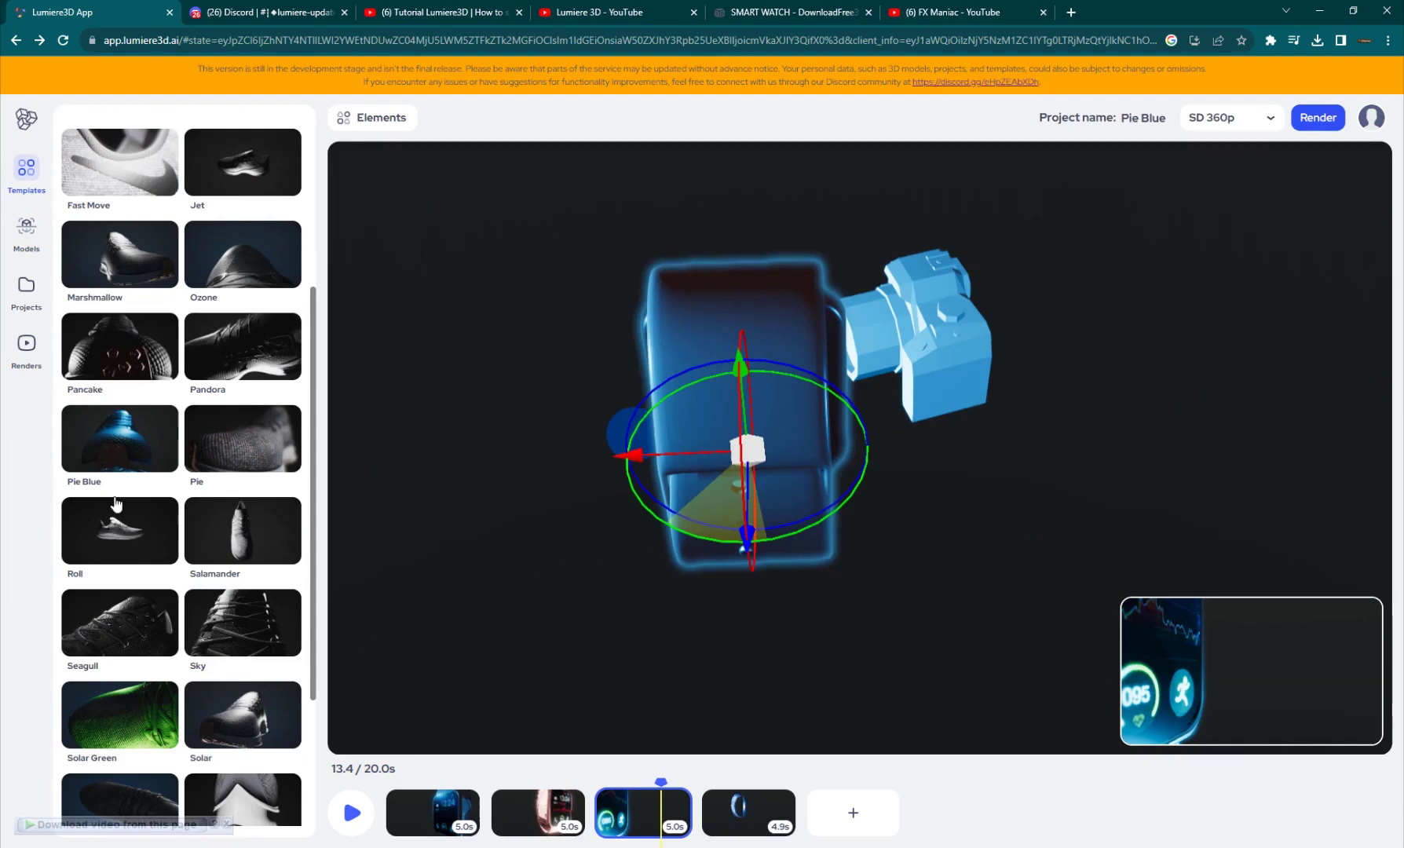
{"action": "scroll", "coordinate": [160, 498], "scroll_direction": "up", "scroll_amount": 4}
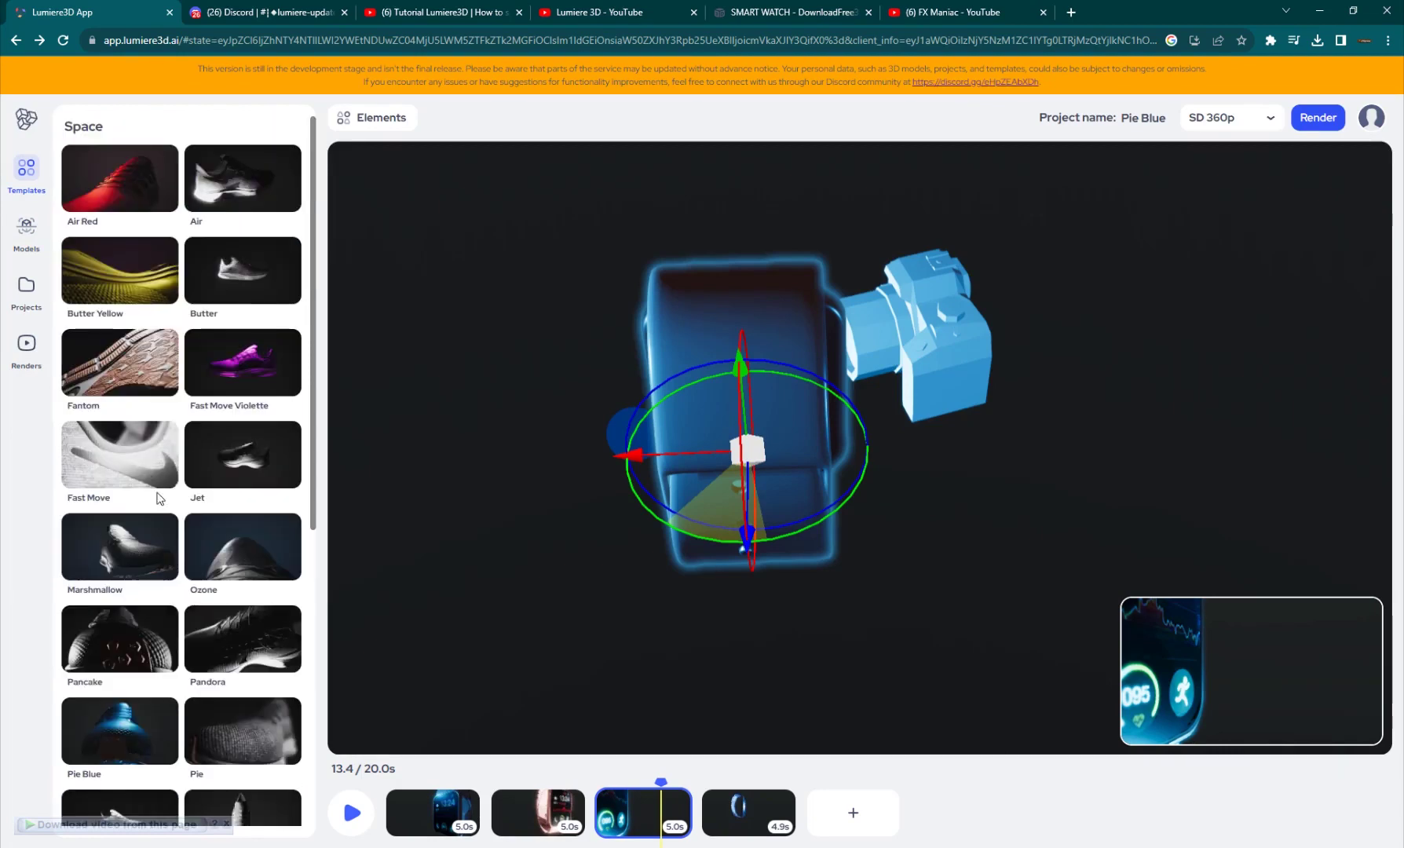
{"action": "left_click", "coordinate": [124, 208]}
{"action": "left_click", "coordinate": [713, 689]}
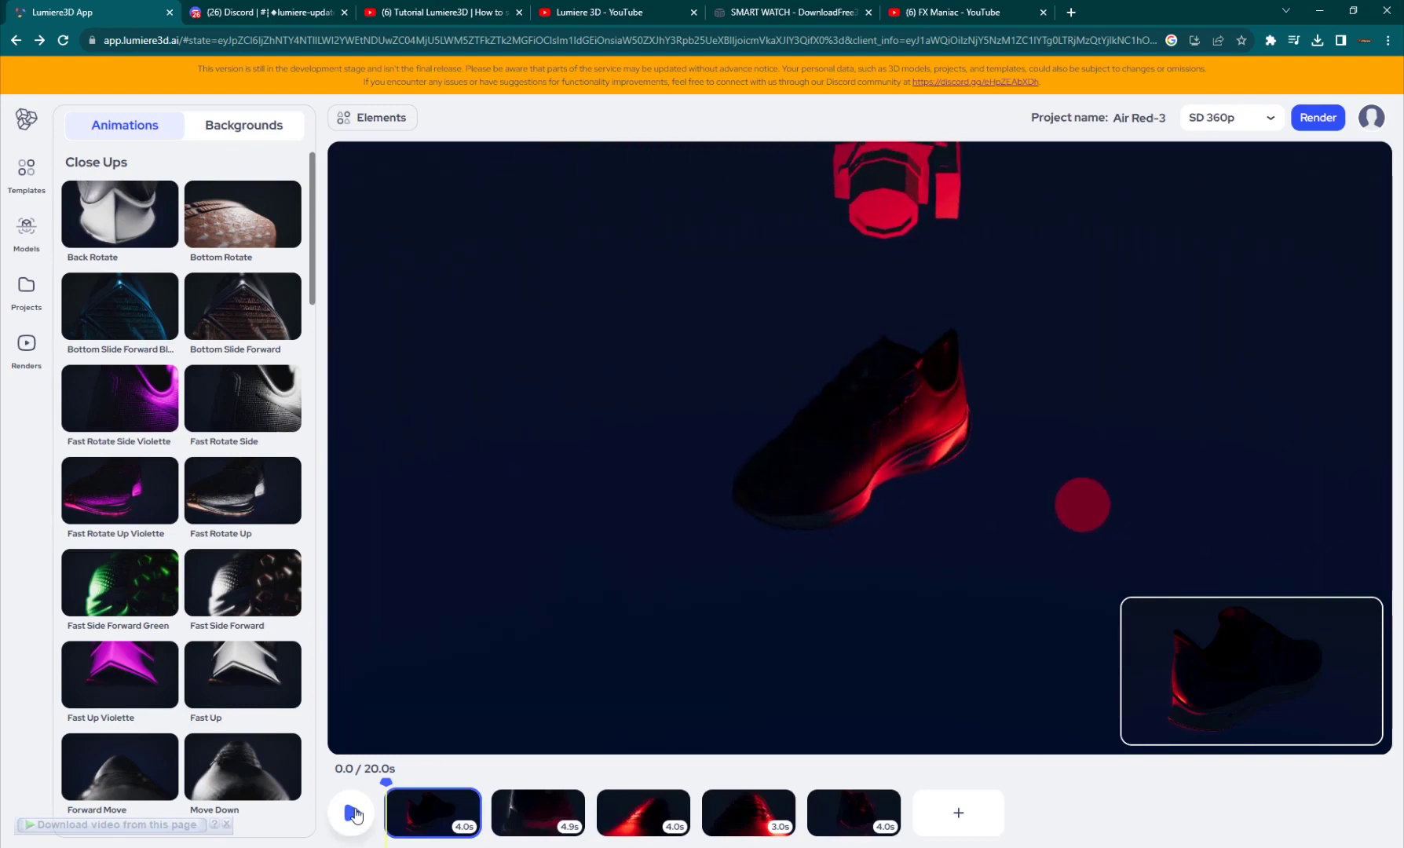
{"action": "left_click", "coordinate": [351, 814]}
{"action": "left_click", "coordinate": [352, 814]}
{"action": "left_click", "coordinate": [828, 454]}
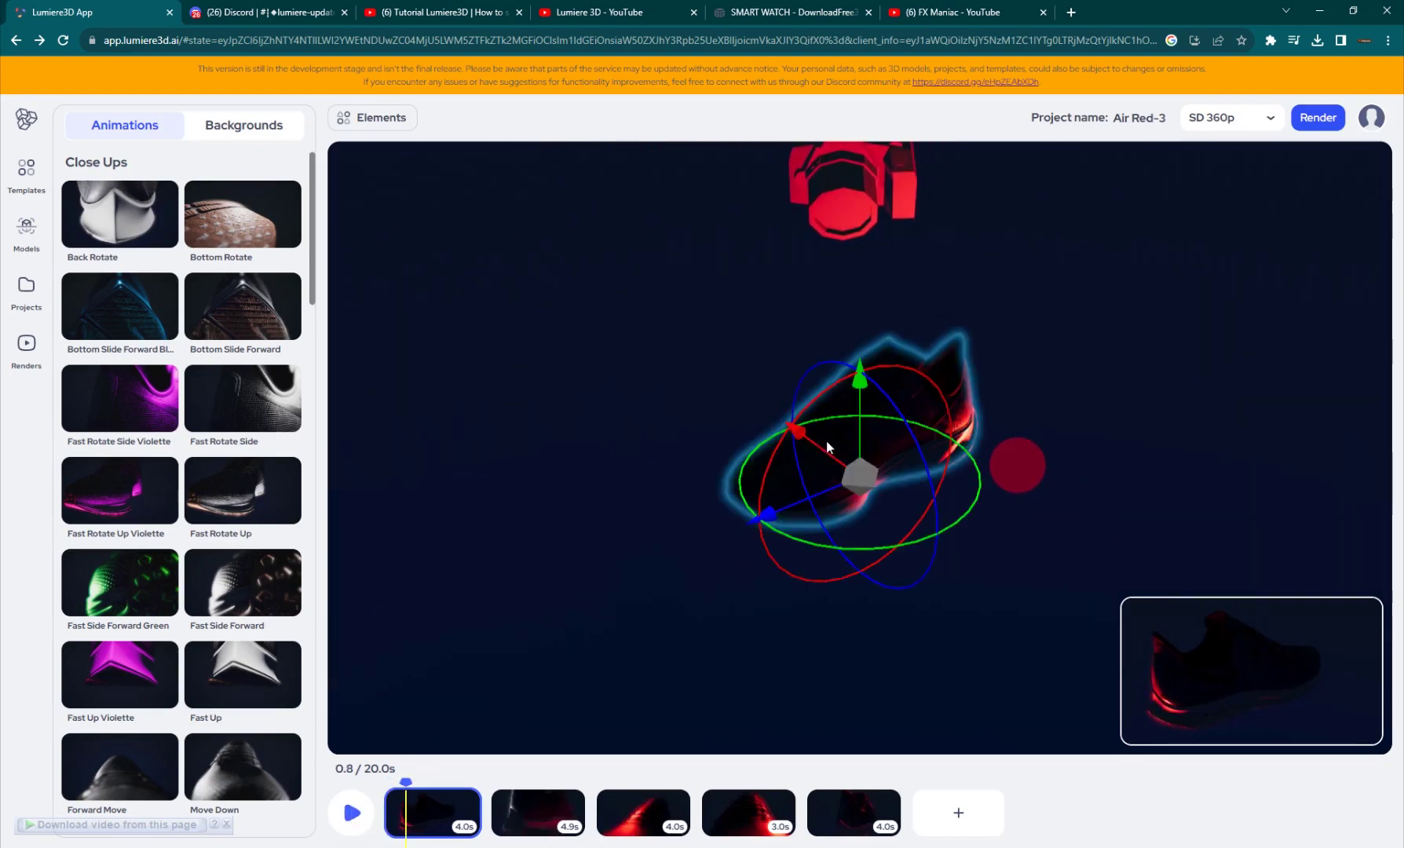
Step: Swap the Air Red-3 shoe for the Microfono model and preview the shots
{"action": "left_click", "coordinate": [23, 251]}
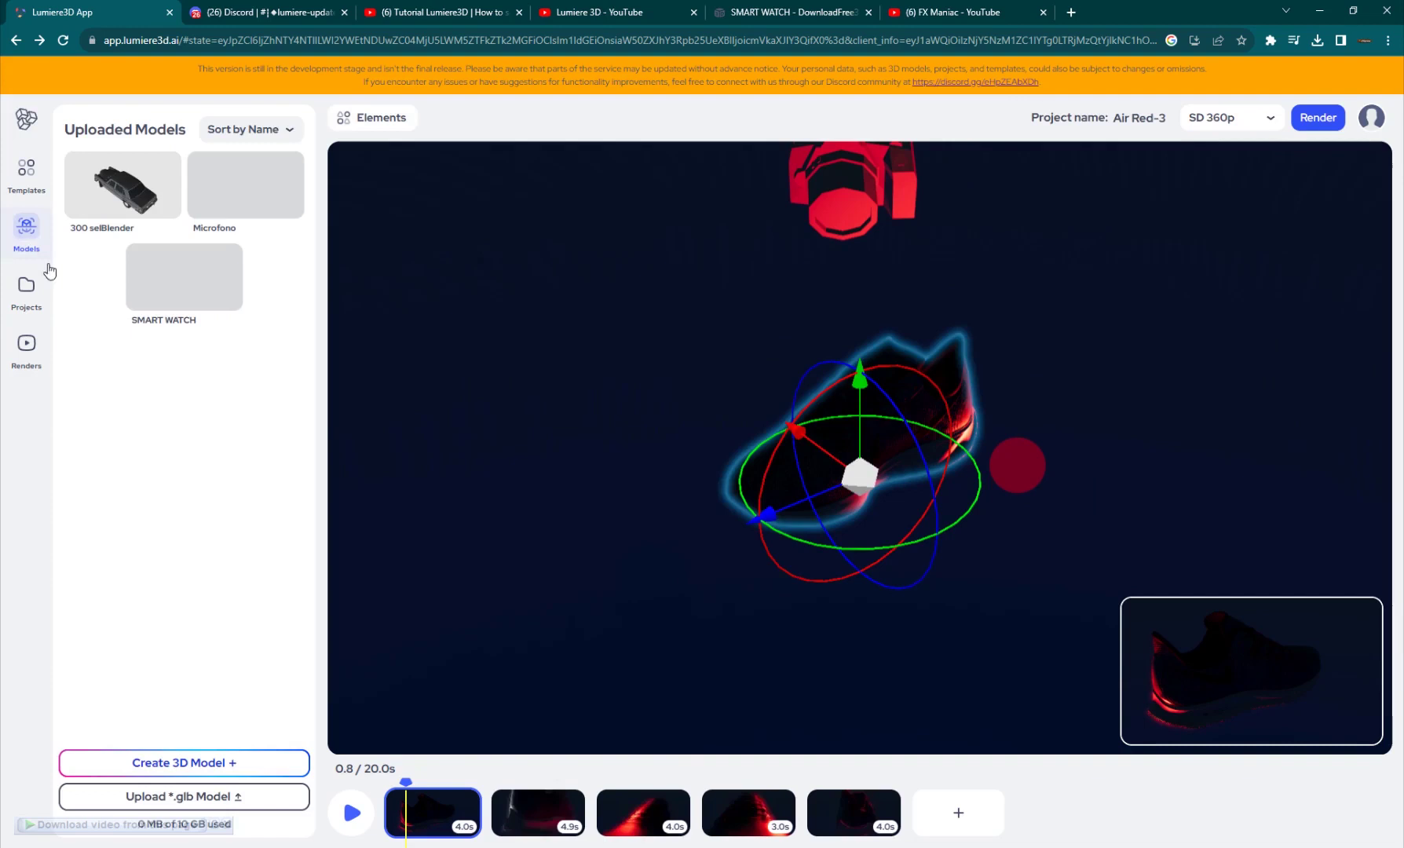
{"action": "left_click", "coordinate": [262, 199]}
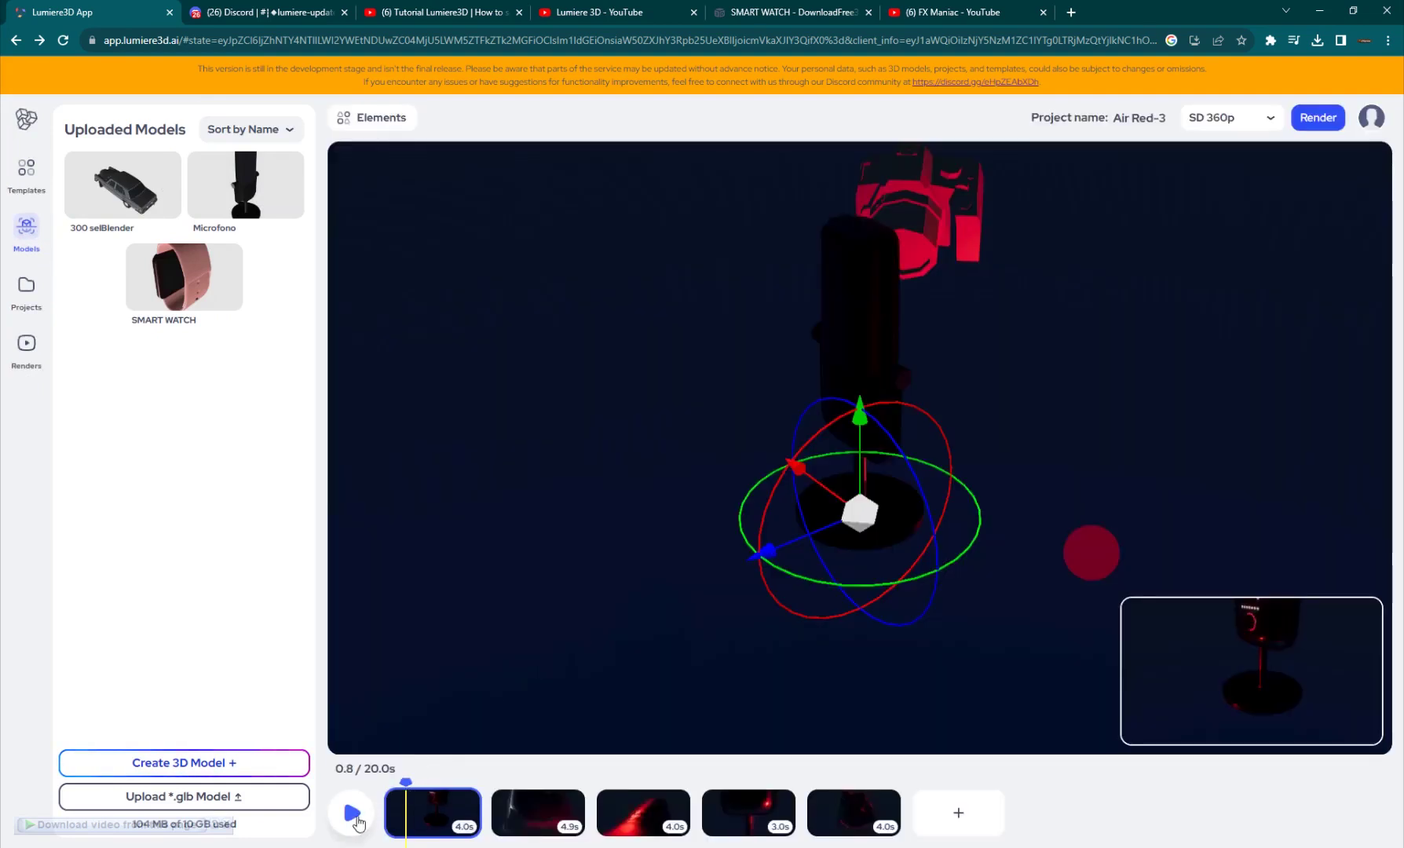
{"action": "left_click", "coordinate": [352, 814]}
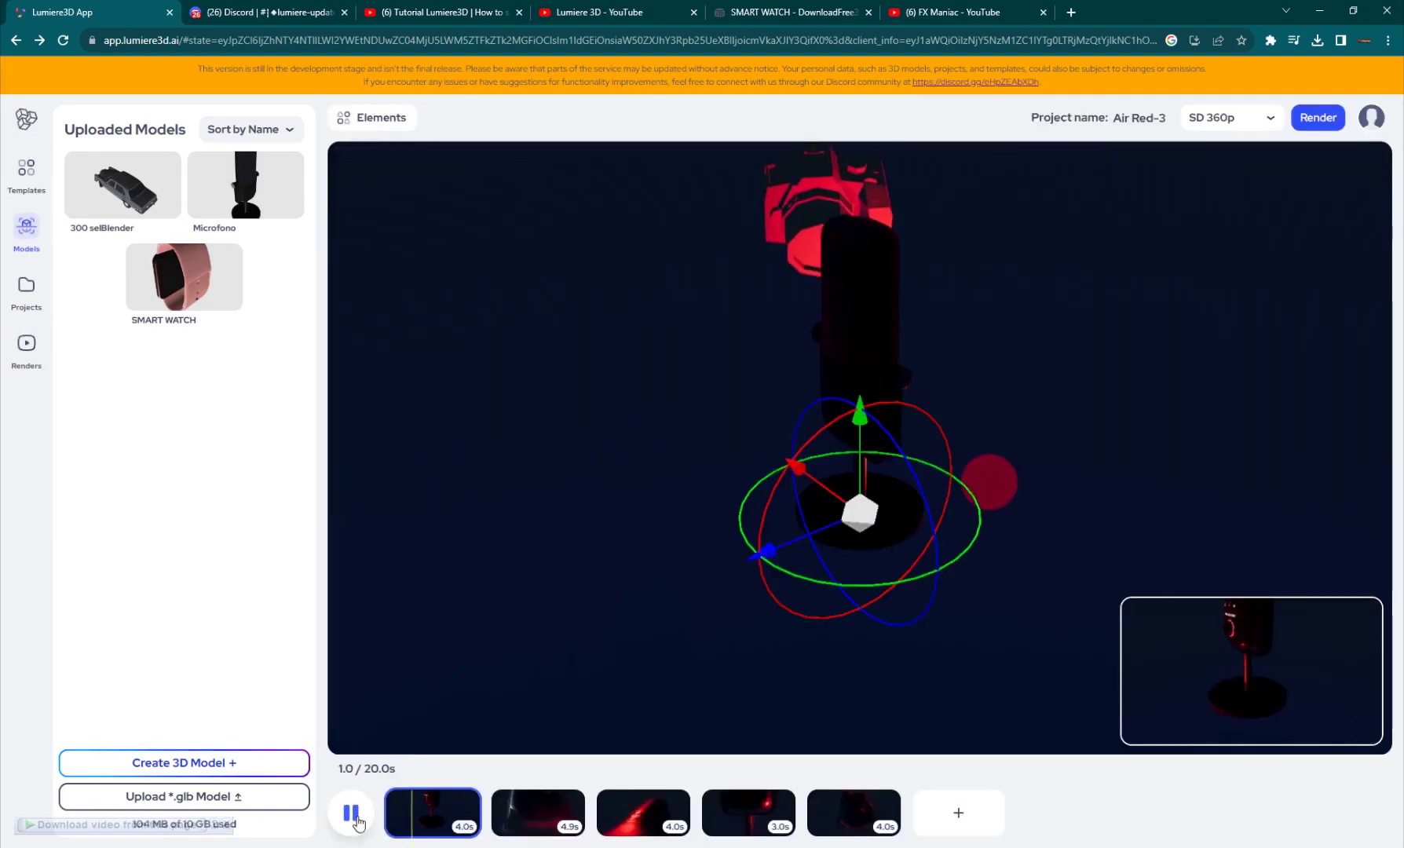
{"action": "left_click", "coordinate": [354, 817]}
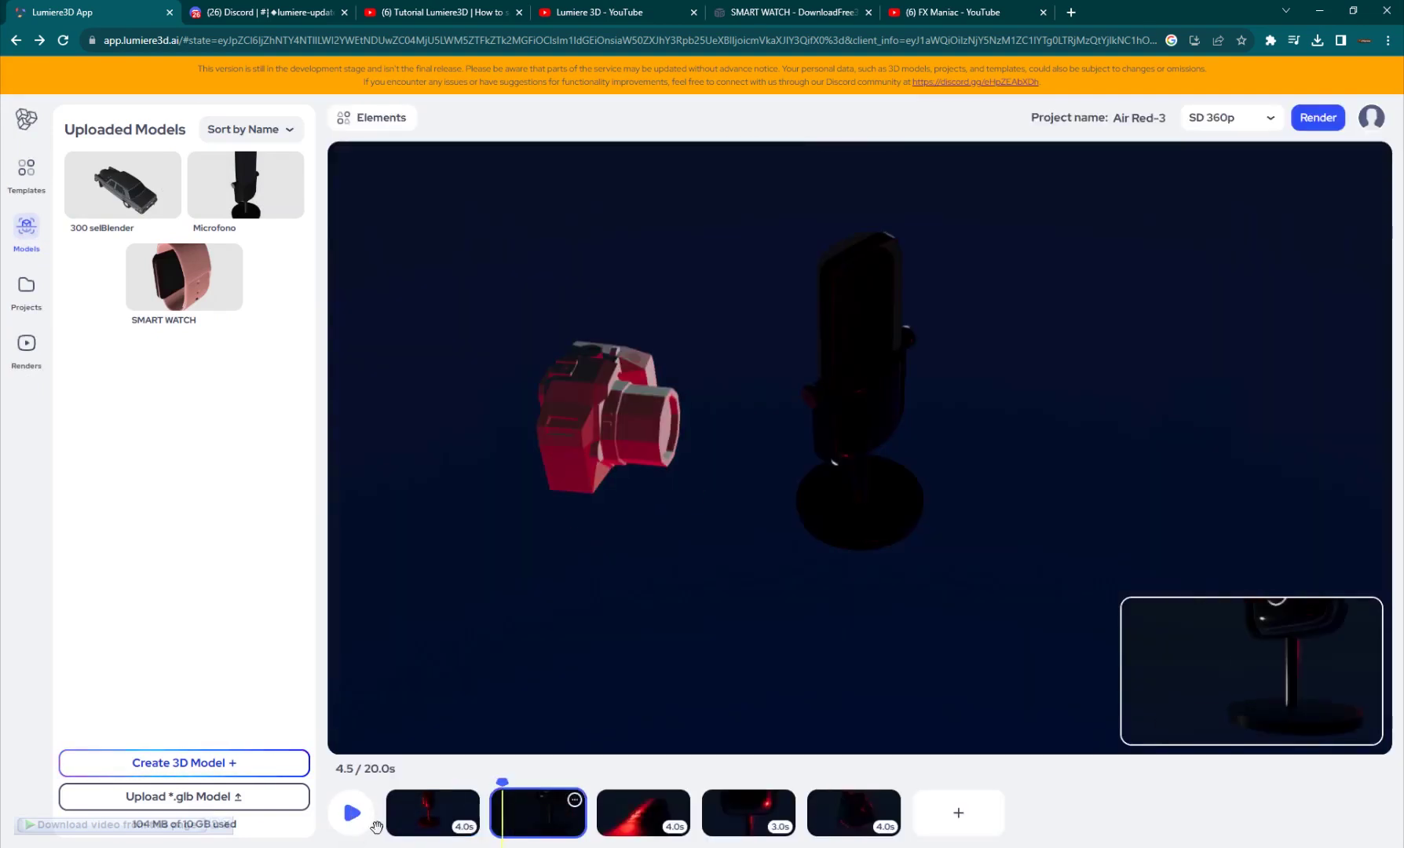
{"action": "left_click", "coordinate": [355, 828]}
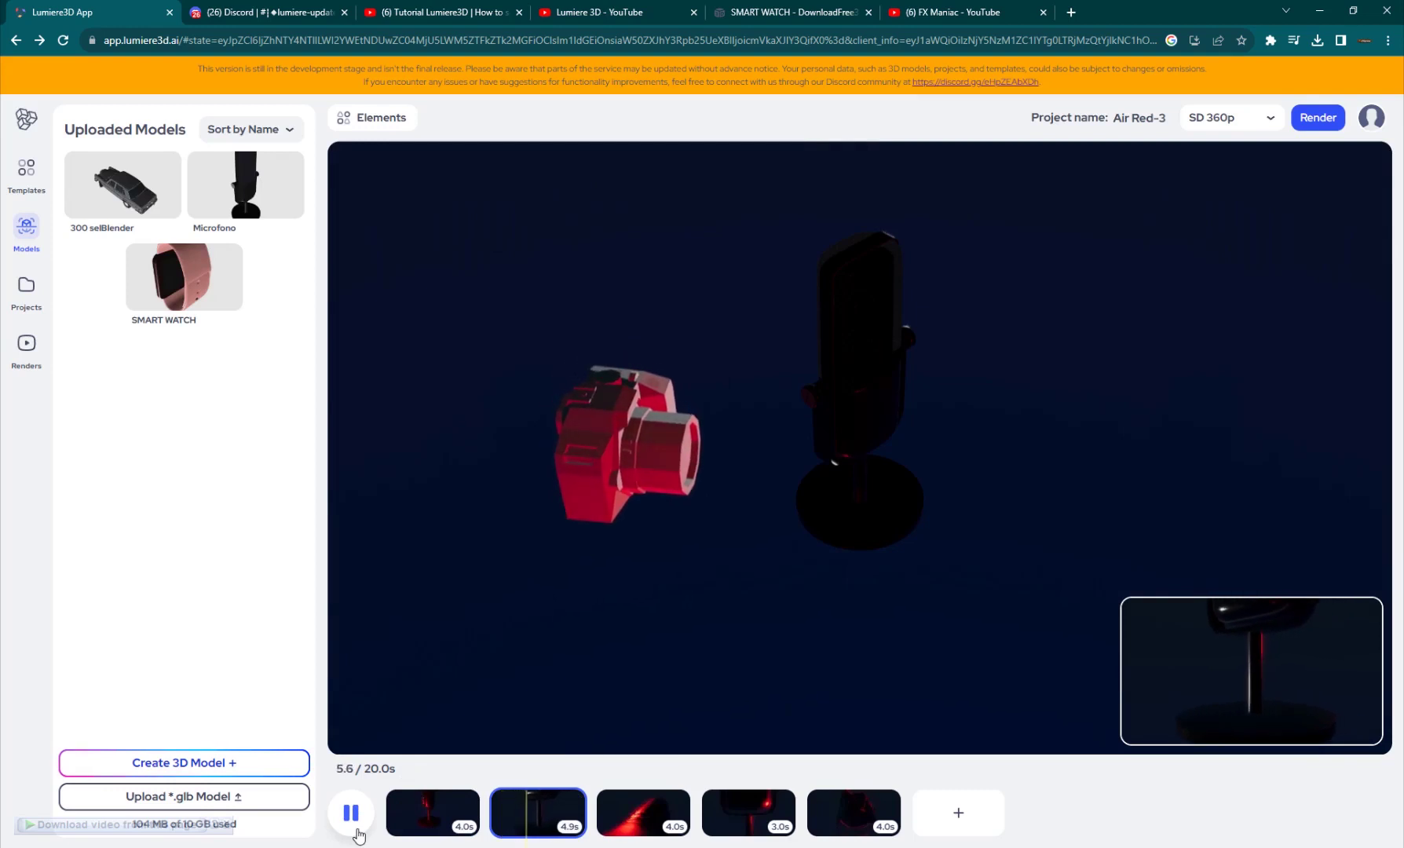
Step: Lower the microphone in the second shot, then play through the second and third shots
{"action": "left_click", "coordinate": [813, 448]}
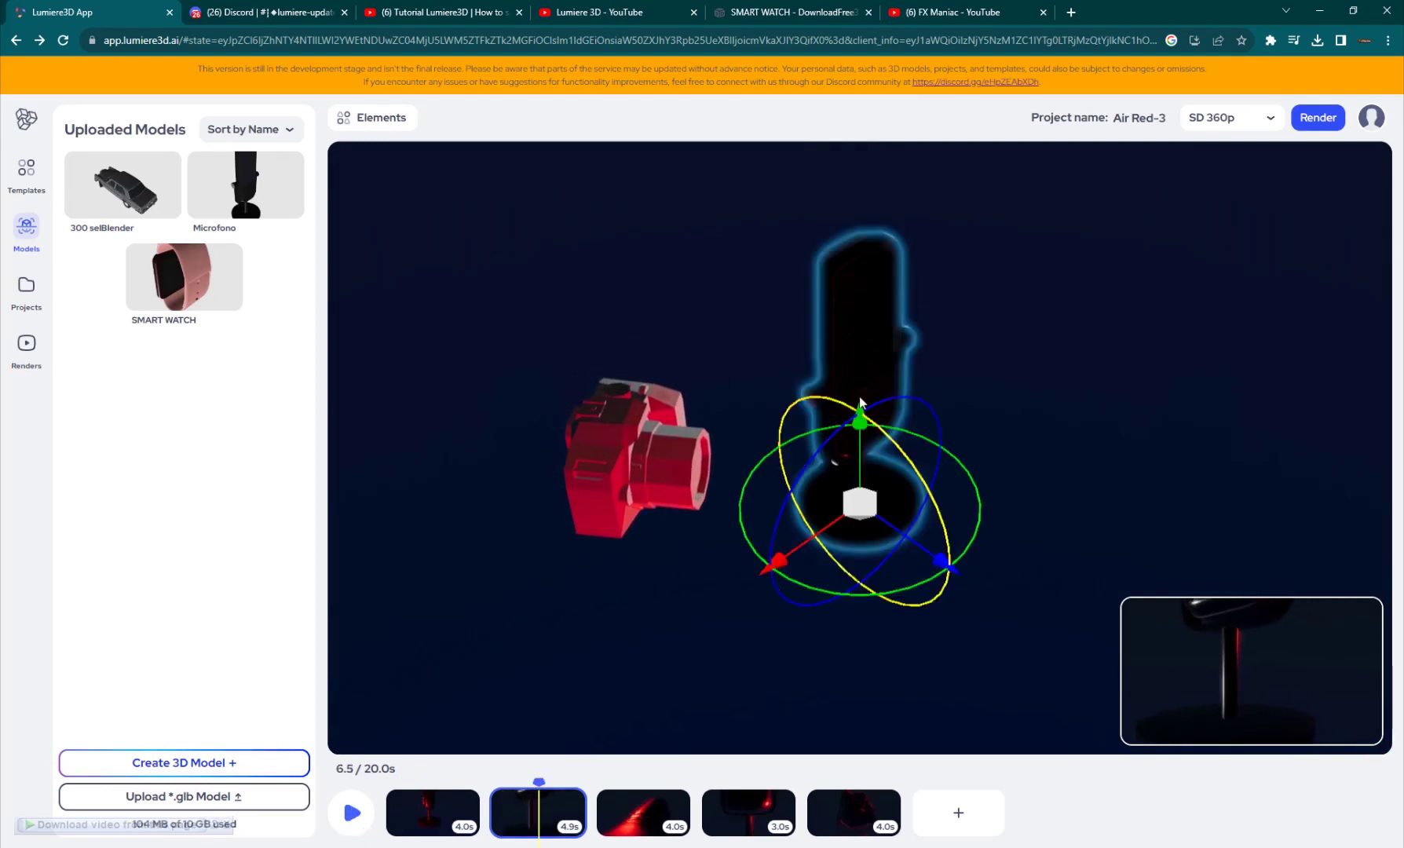
{"action": "left_click_drag", "start_coordinate": [860, 432], "coordinate": [860, 489]}
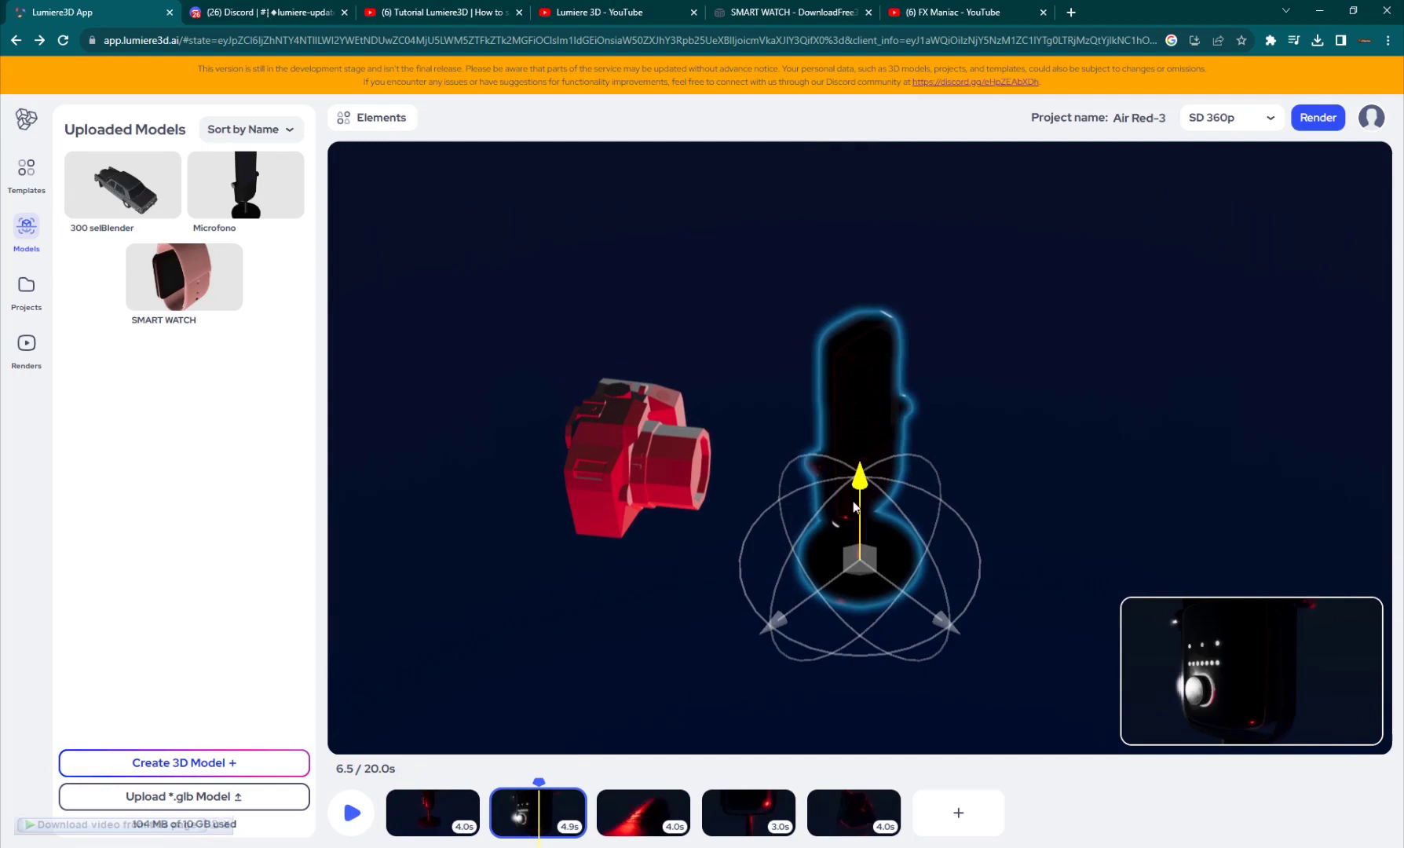
{"action": "left_click", "coordinate": [353, 824]}
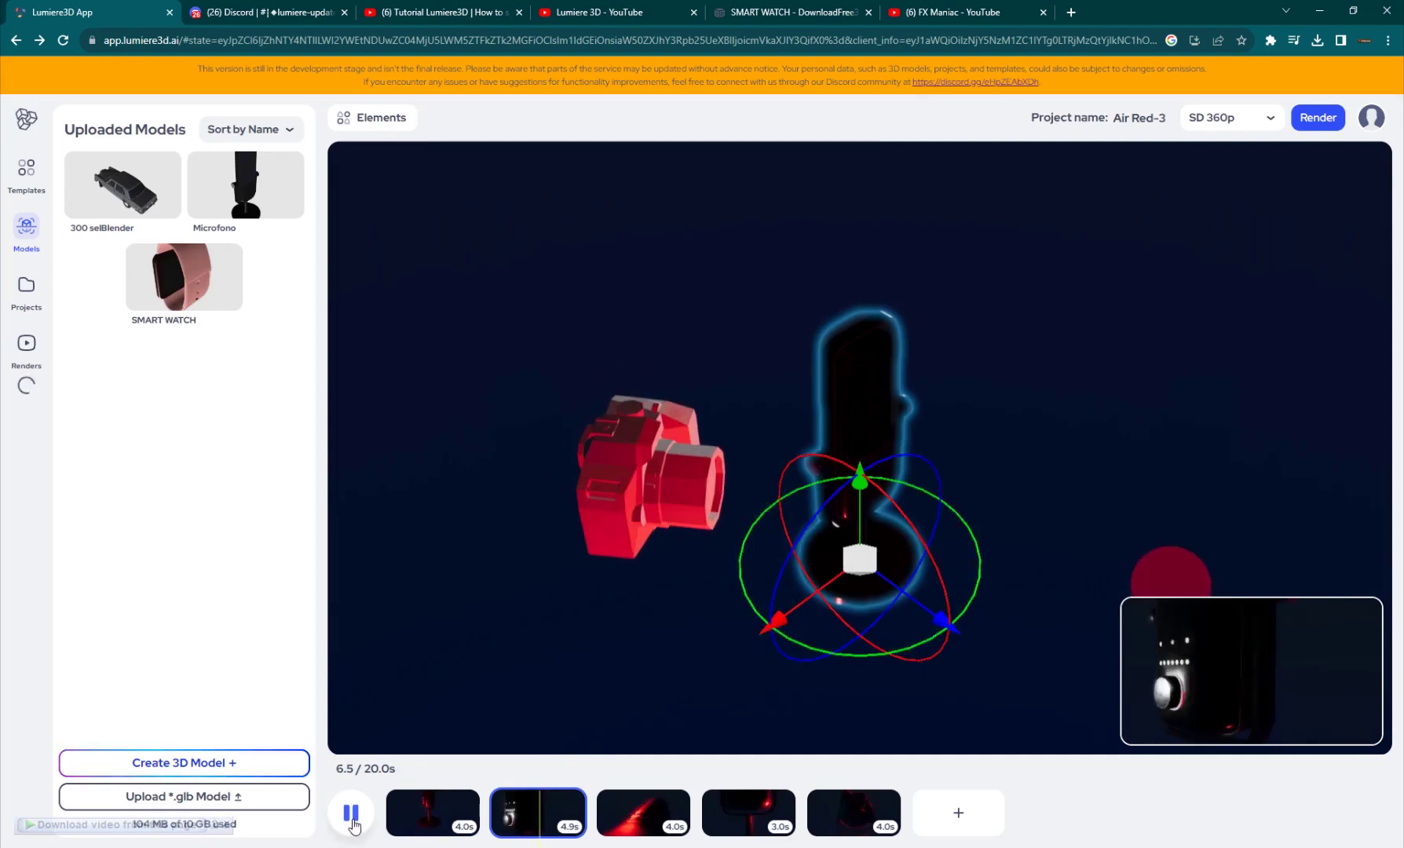
{"action": "left_click", "coordinate": [354, 825]}
{"action": "key", "text": "space"}
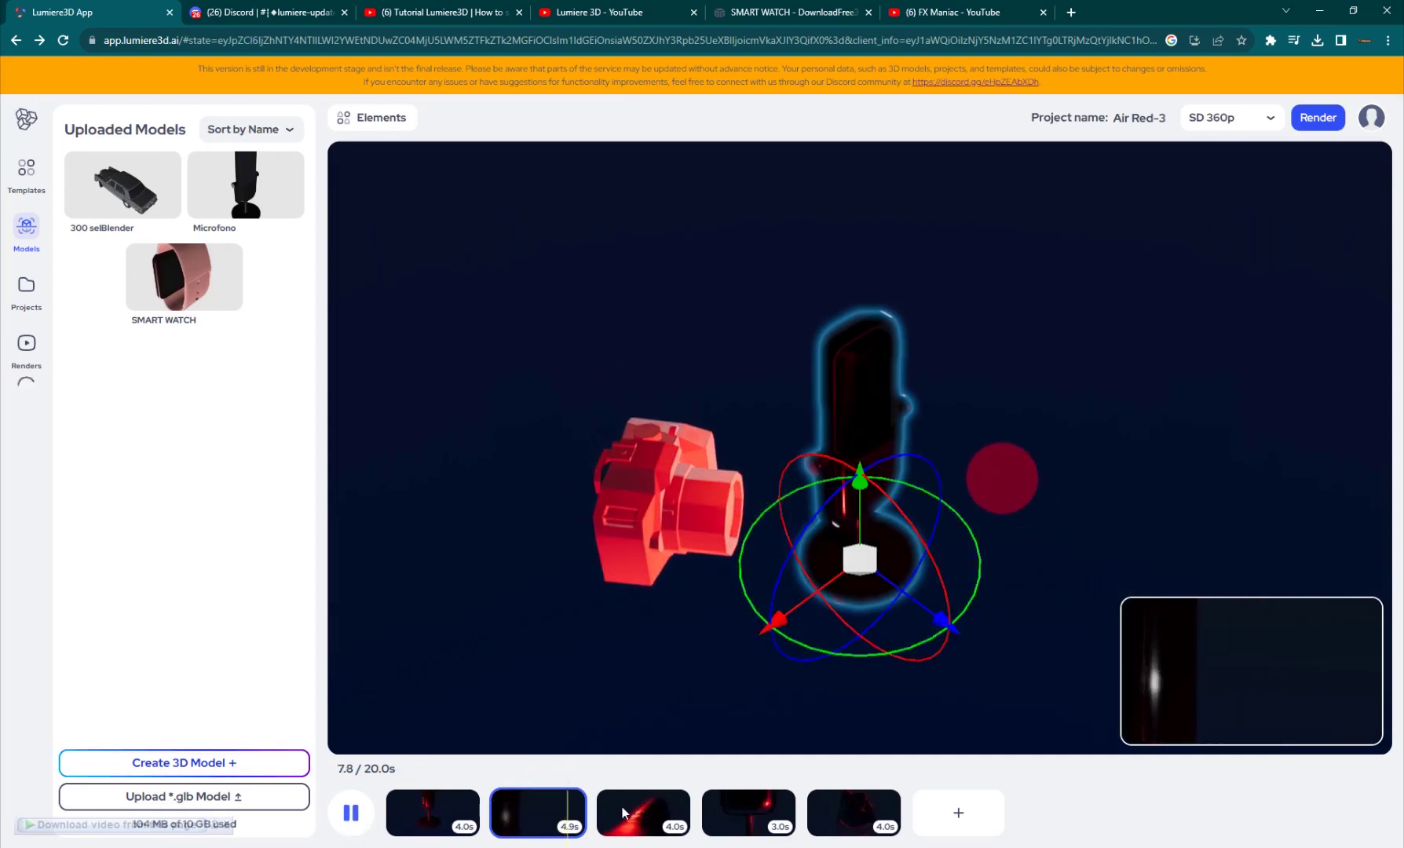
{"action": "left_click", "coordinate": [633, 809]}
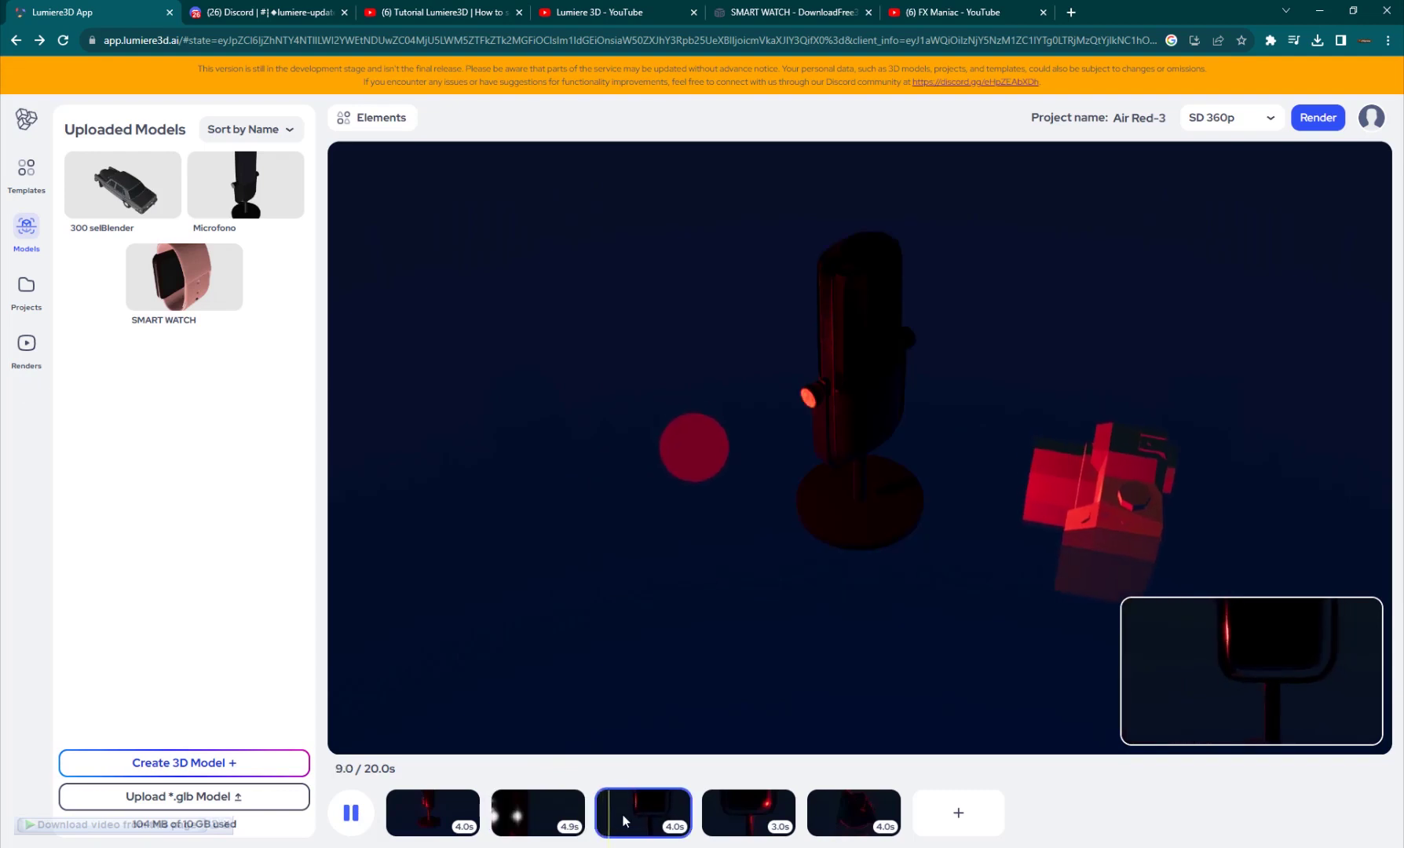
{"action": "left_click", "coordinate": [352, 817]}
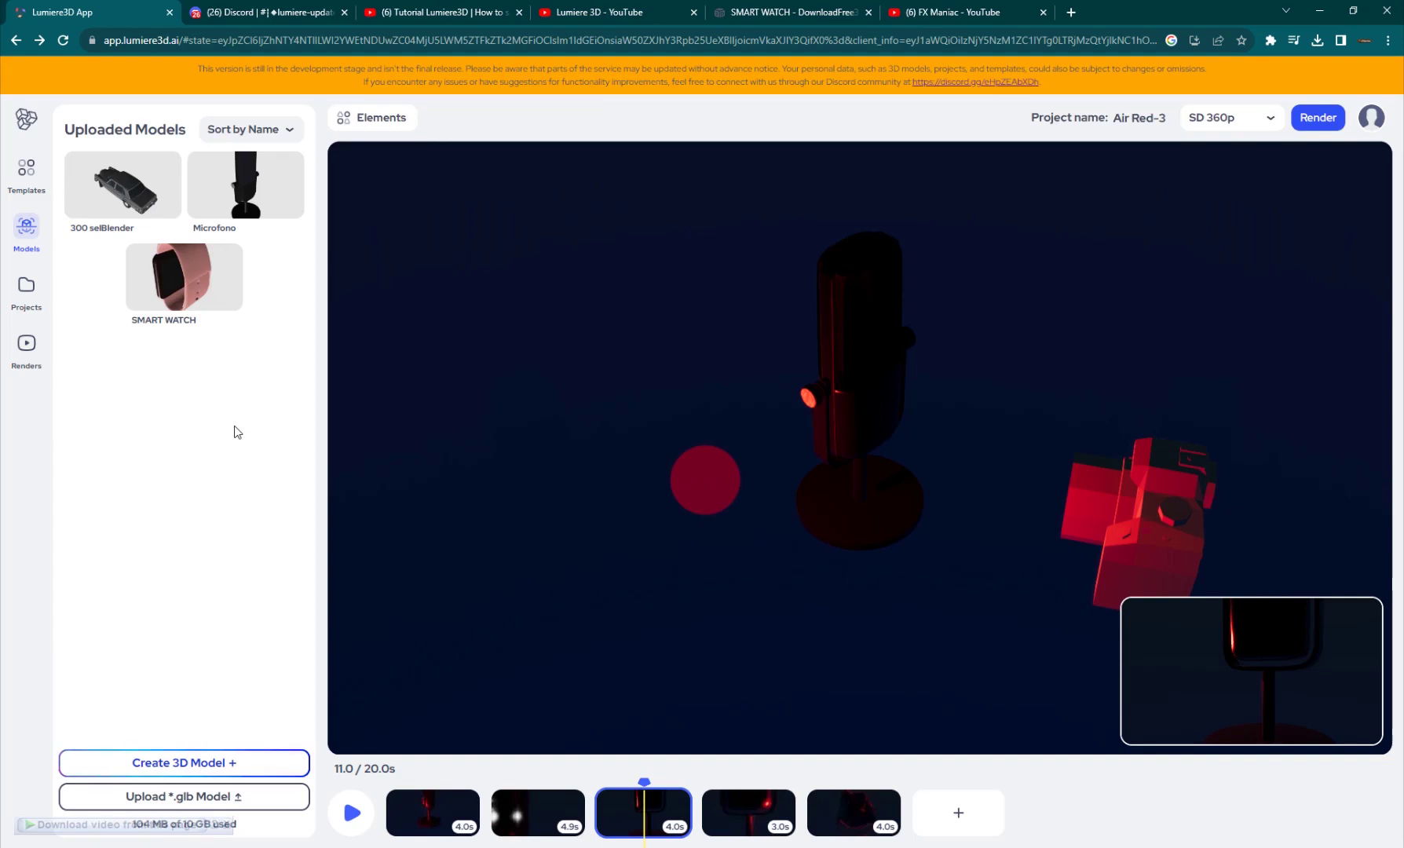
Step: Review the first and third shots of Air Red-3, then show the saved projects list
{"action": "left_click", "coordinate": [442, 821]}
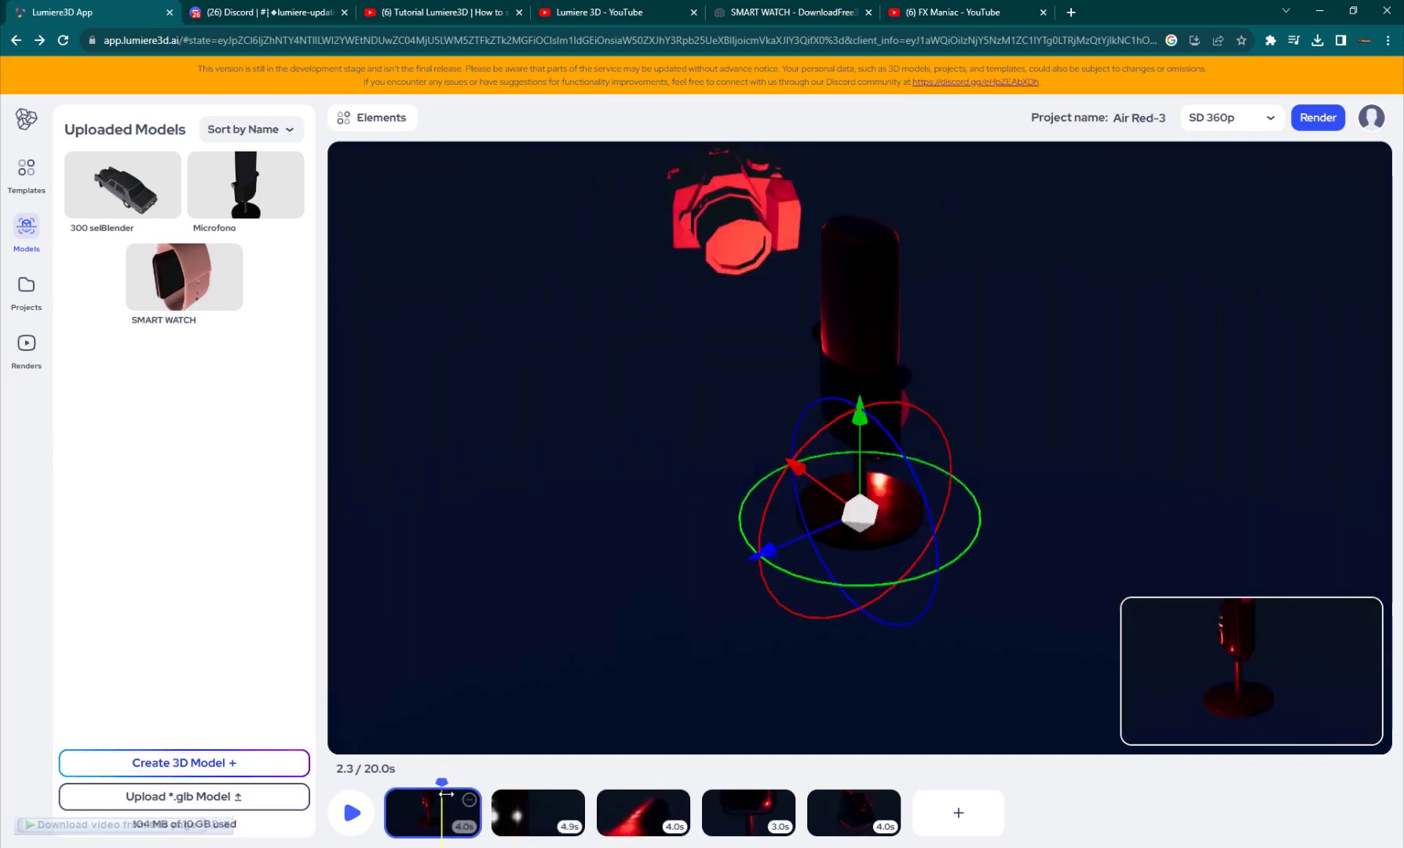
{"action": "left_click_drag", "start_coordinate": [442, 783], "coordinate": [404, 807]}
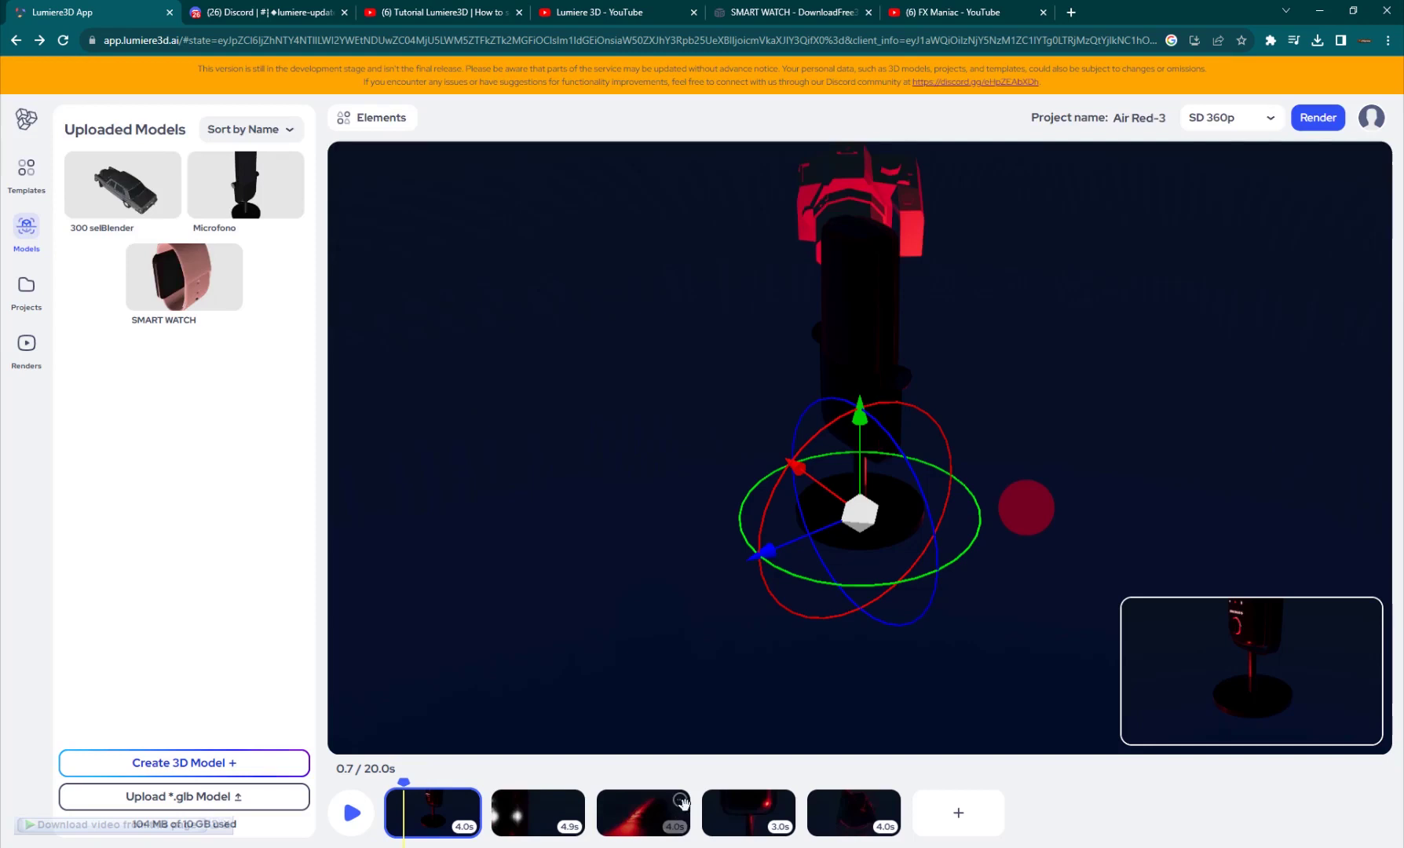
{"action": "left_click", "coordinate": [651, 801]}
{"action": "left_click_drag", "start_coordinate": [655, 788], "coordinate": [624, 790]}
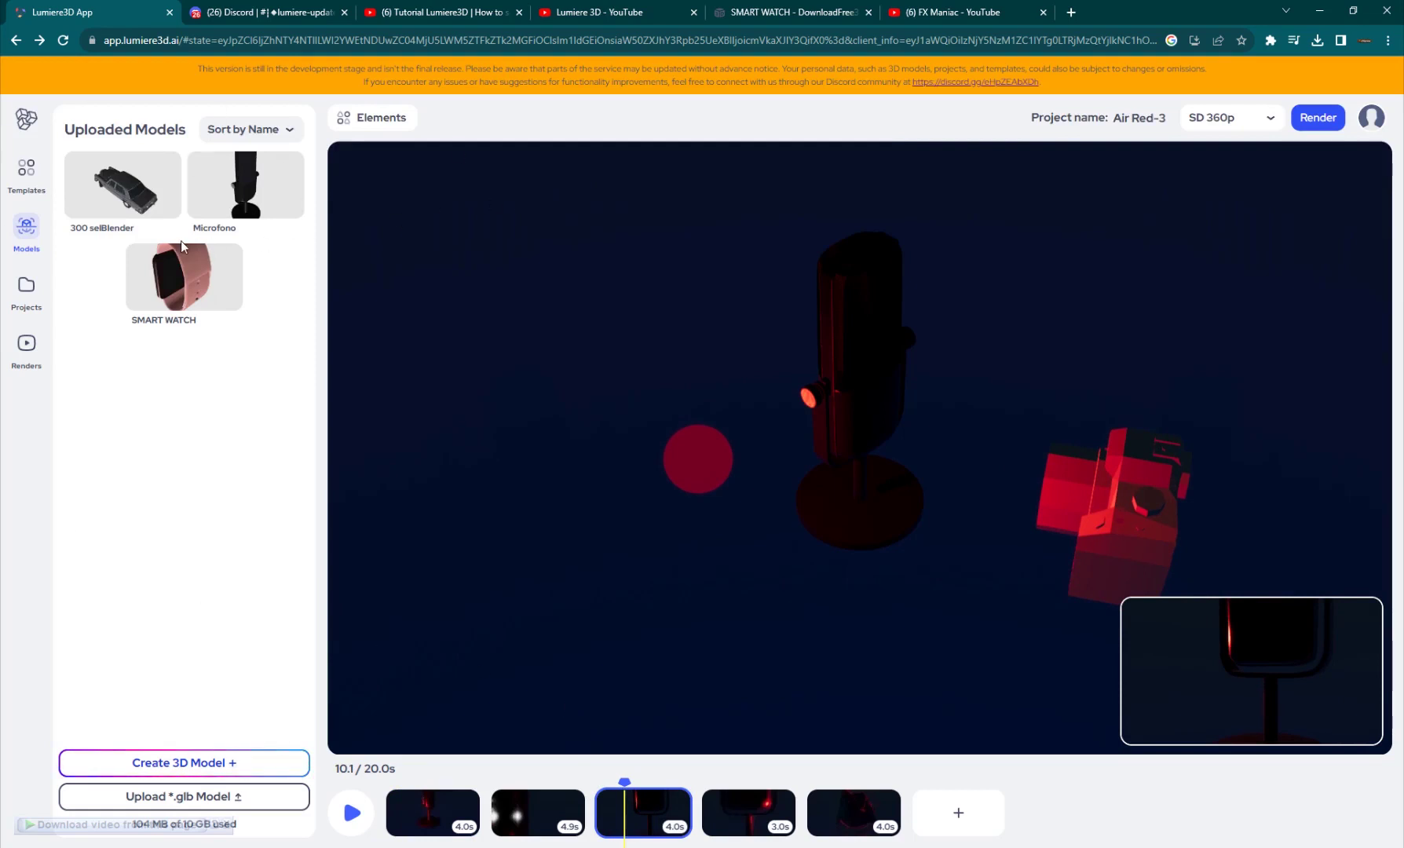
{"action": "left_click", "coordinate": [30, 302]}
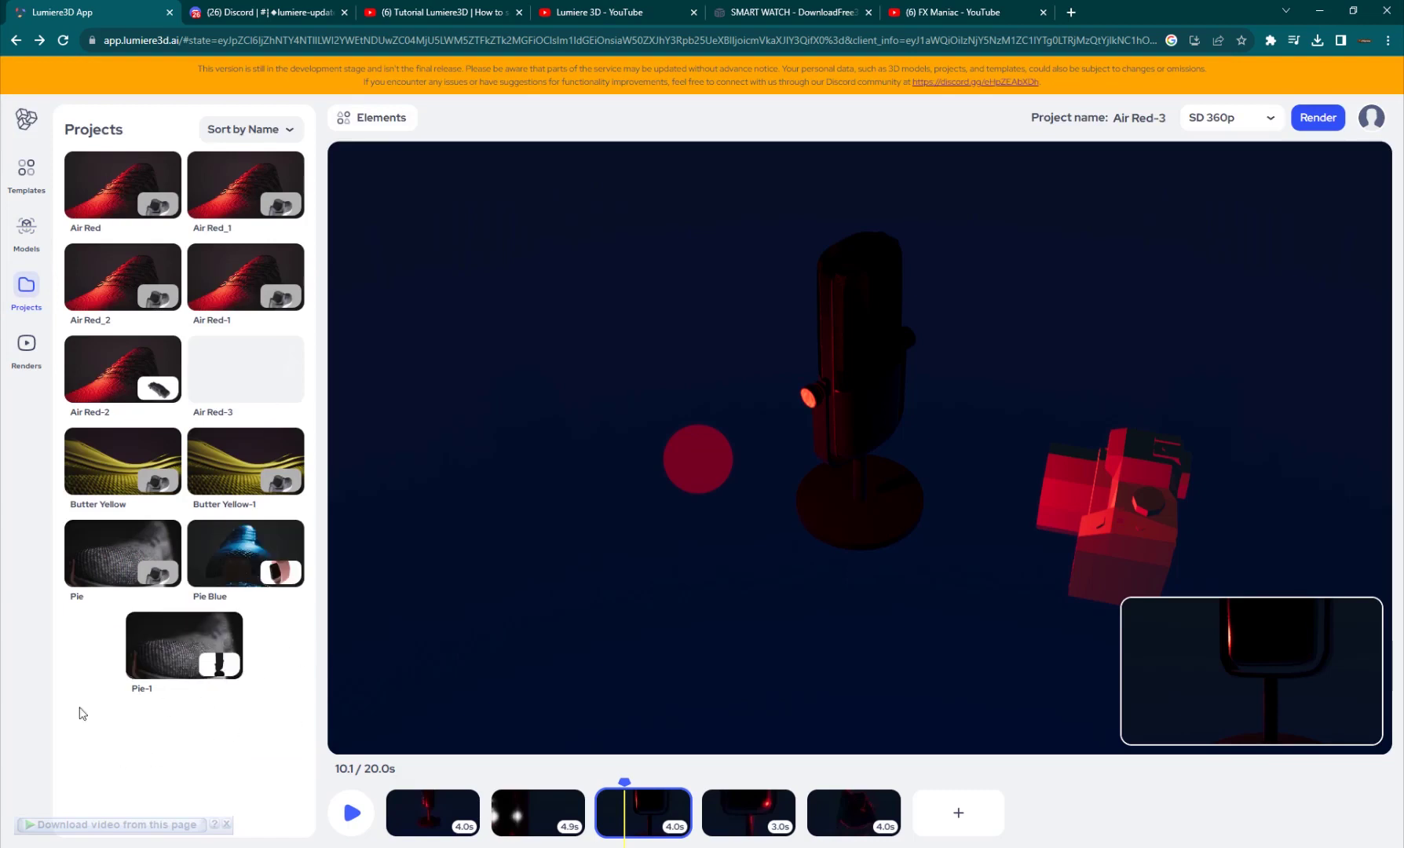
Step: Look through the finished renders and saved projects, then show the uploaded 3D models
{"action": "left_click", "coordinate": [26, 345]}
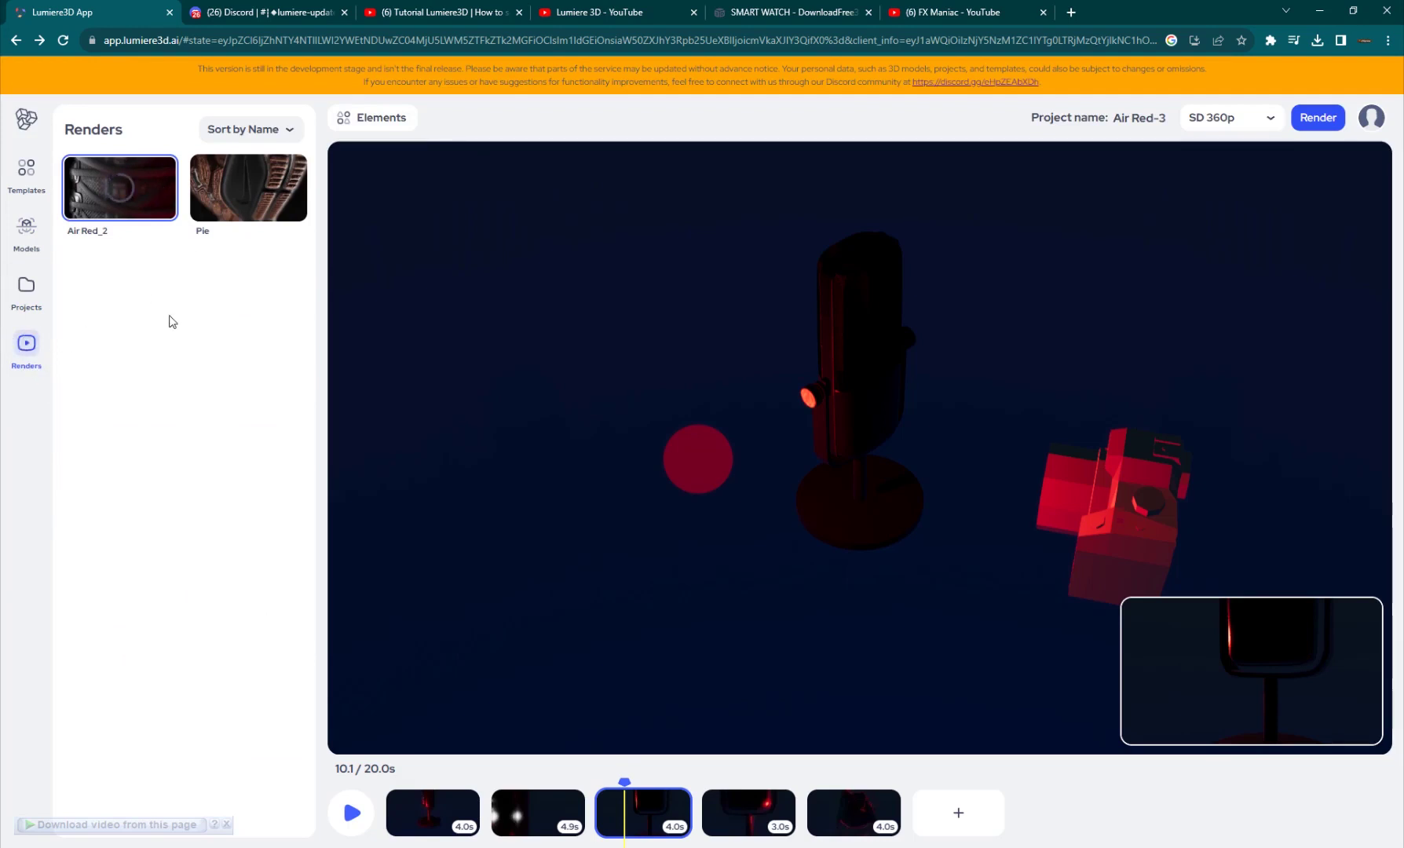
{"action": "left_click", "coordinate": [30, 307]}
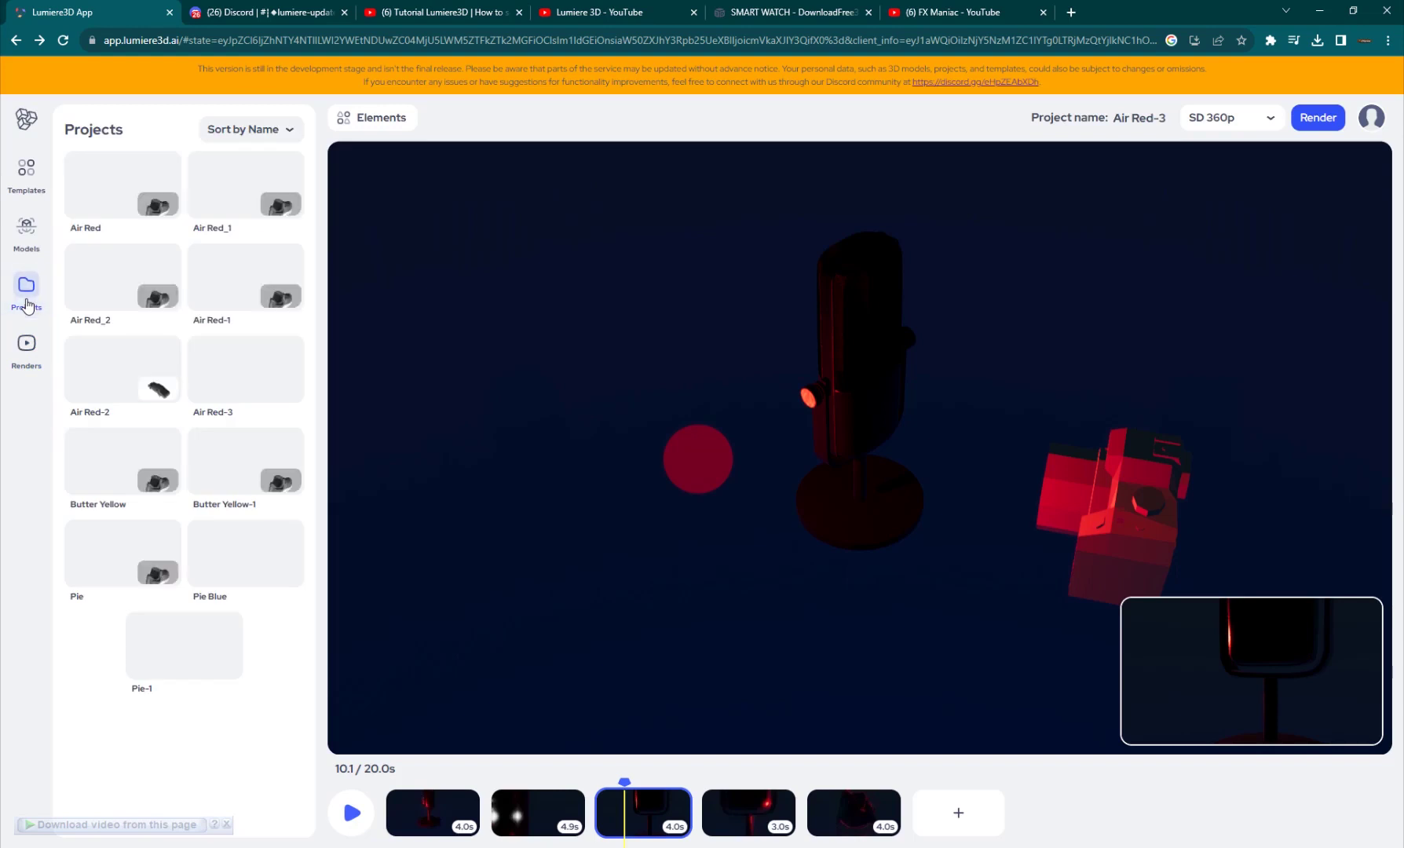
{"action": "left_click", "coordinate": [24, 245]}
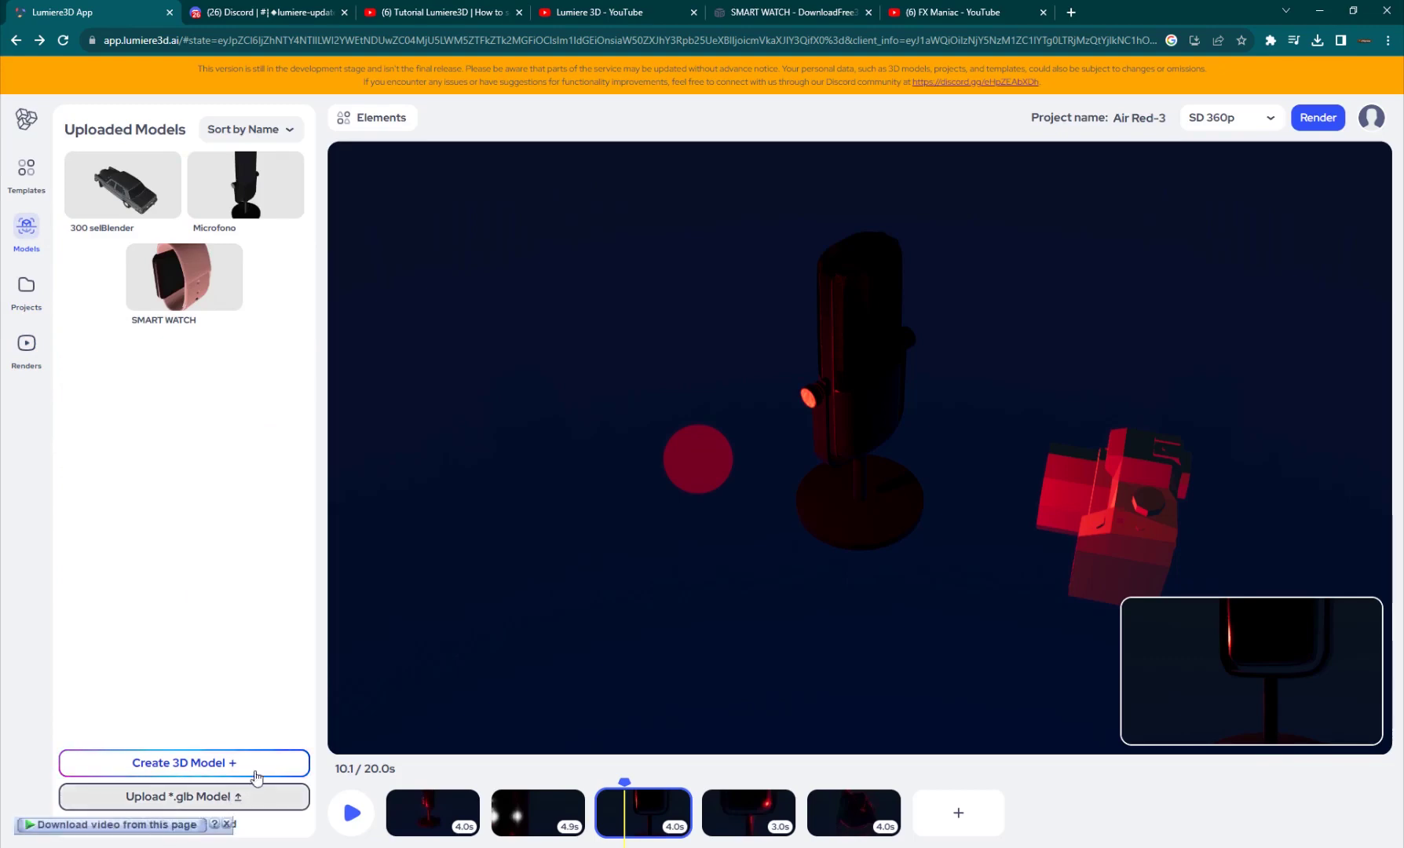
Step: Check the SMART WATCH download page, then return to the Lumiere3D editor
{"action": "left_click", "coordinate": [780, 5]}
{"action": "scroll", "coordinate": [536, 337], "scroll_direction": "down", "scroll_amount": 15}
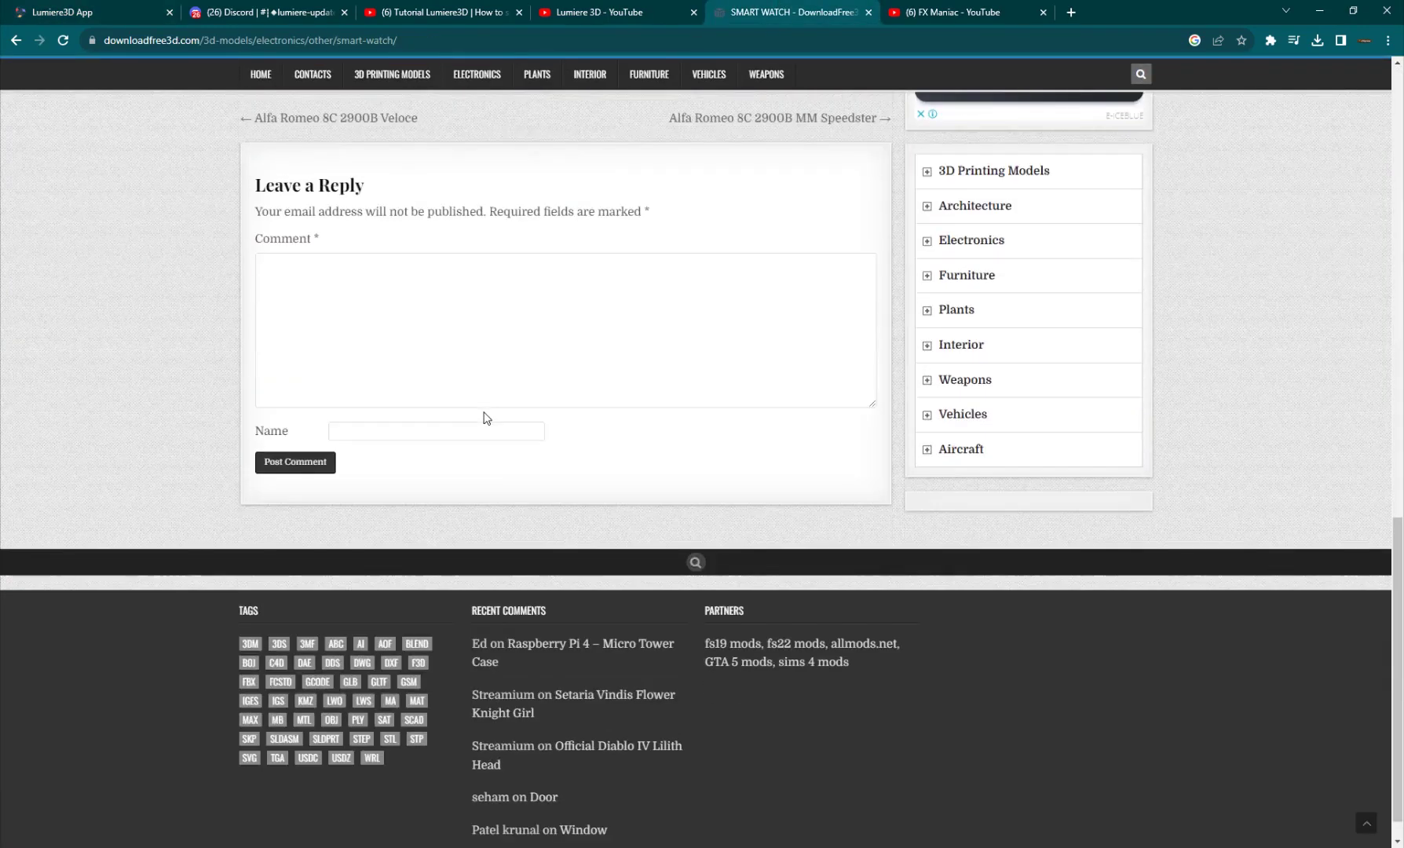
{"action": "scroll", "coordinate": [484, 412], "scroll_direction": "up", "scroll_amount": 8}
{"action": "left_click", "coordinate": [55, 9]}
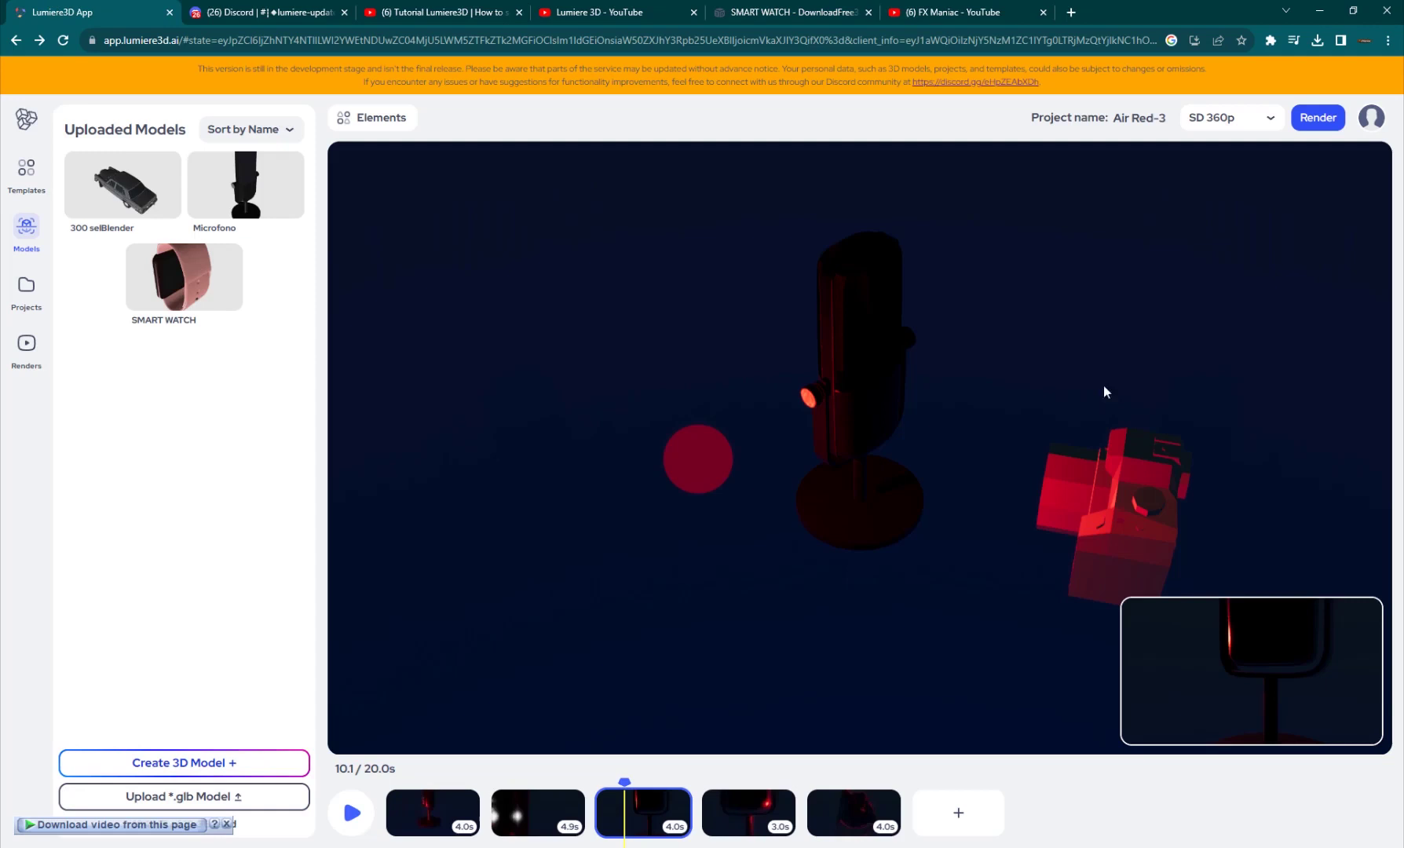
Step: Move to the microphone's second shot and scroll through the shoe template gallery
{"action": "left_click", "coordinate": [421, 801]}
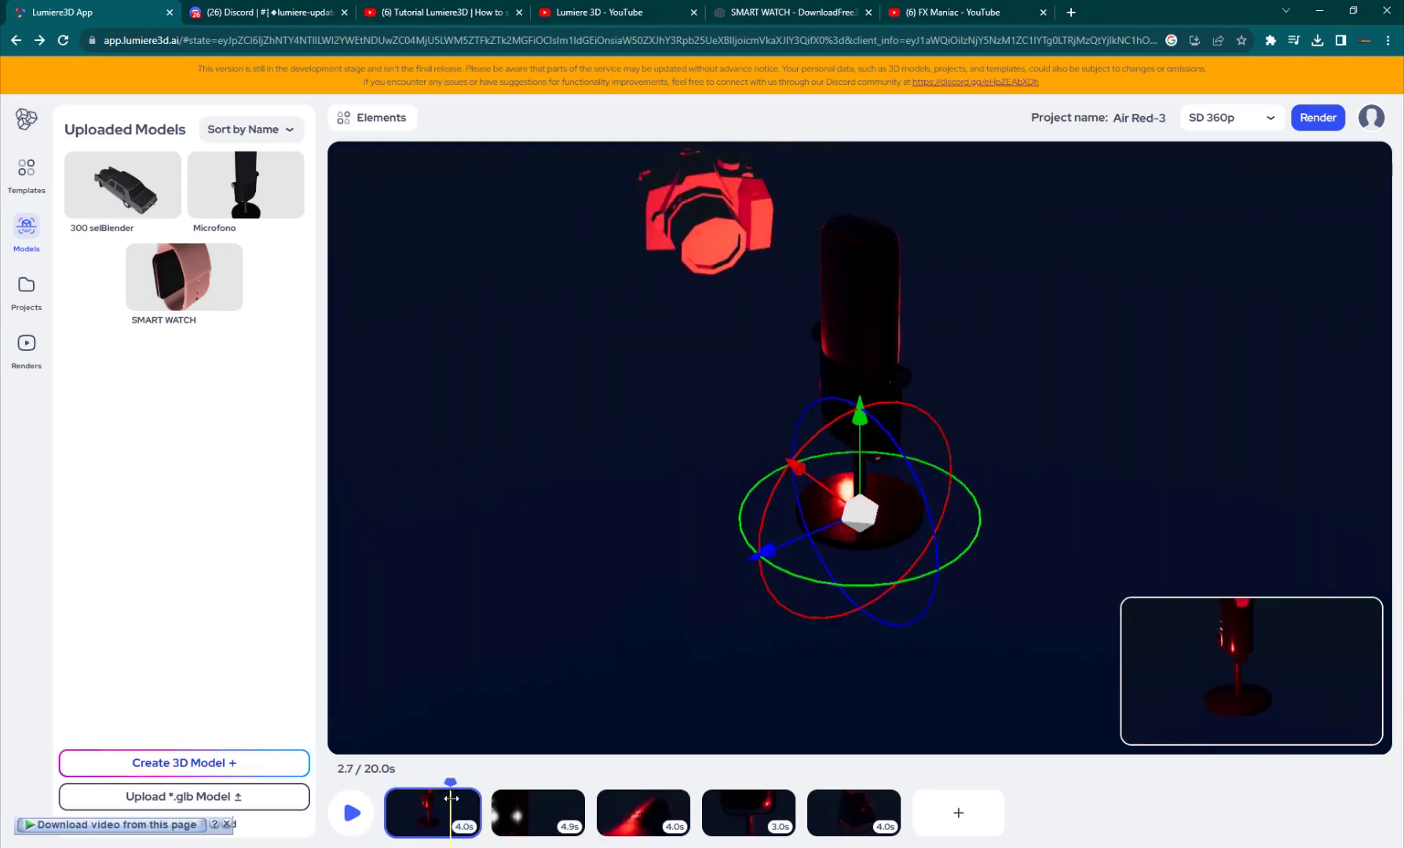
{"action": "left_click", "coordinate": [532, 793]}
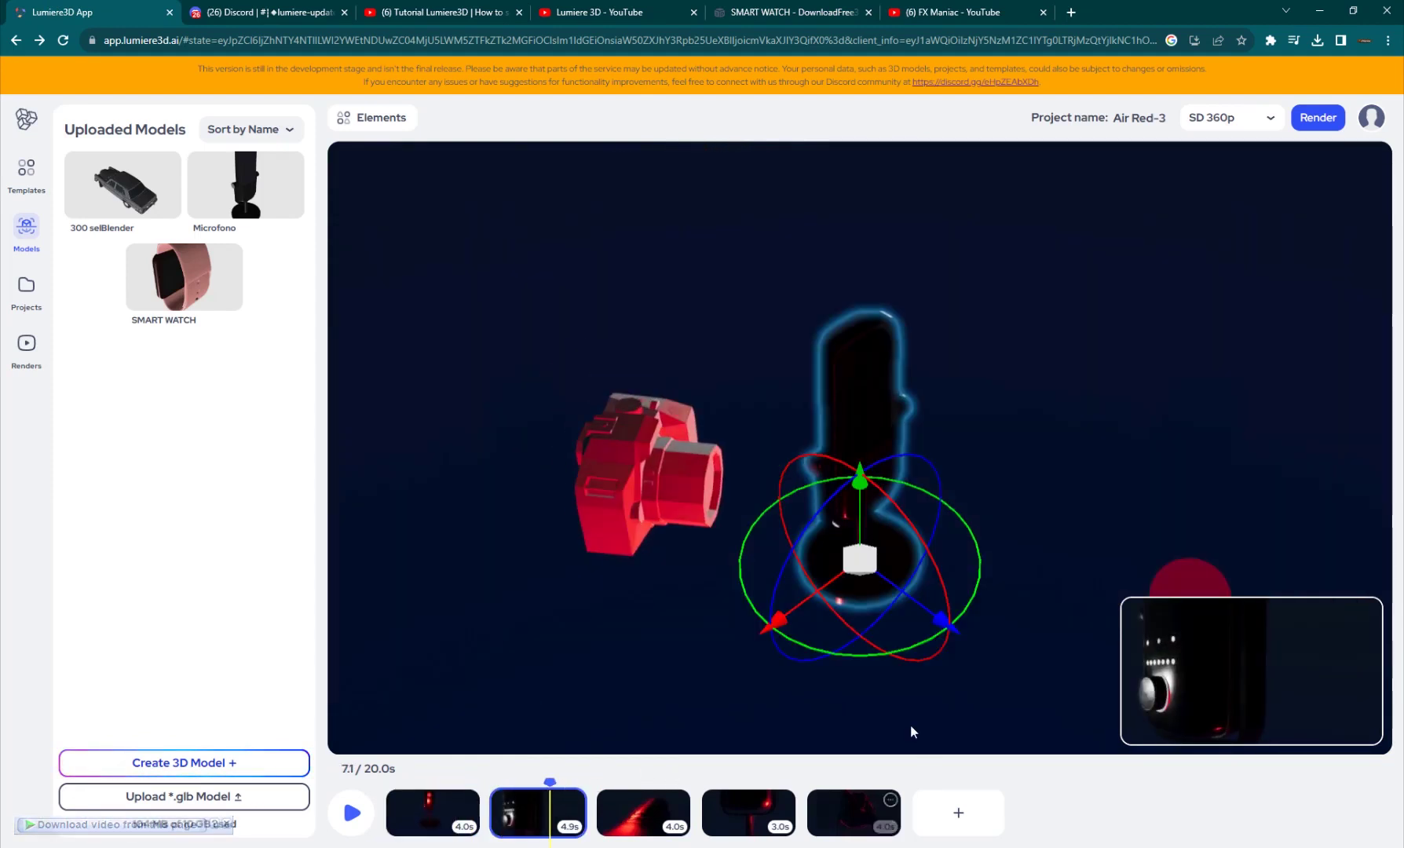
{"action": "left_click", "coordinate": [34, 188]}
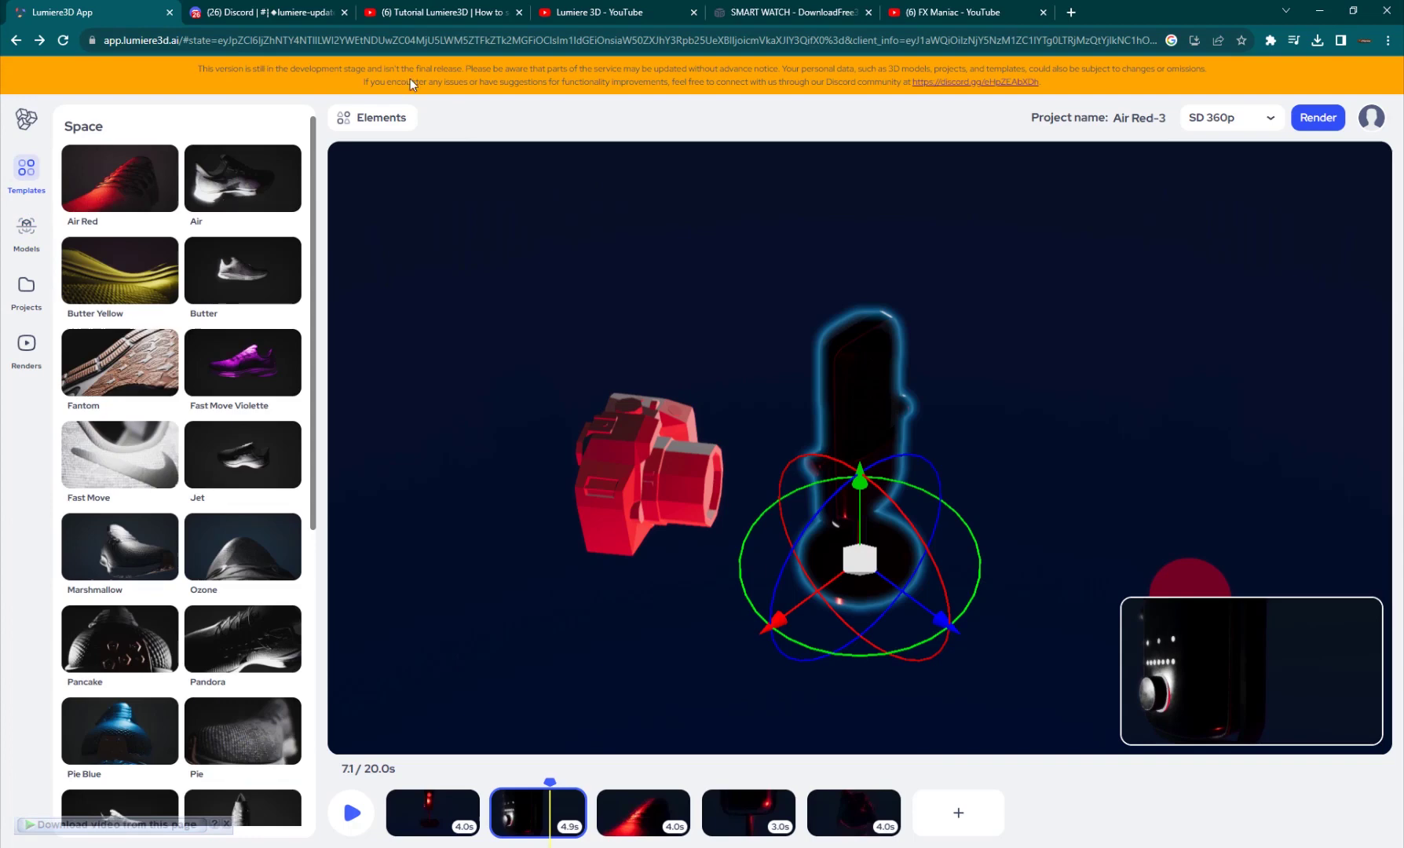
{"action": "scroll", "coordinate": [230, 346], "scroll_direction": "down", "scroll_amount": 4}
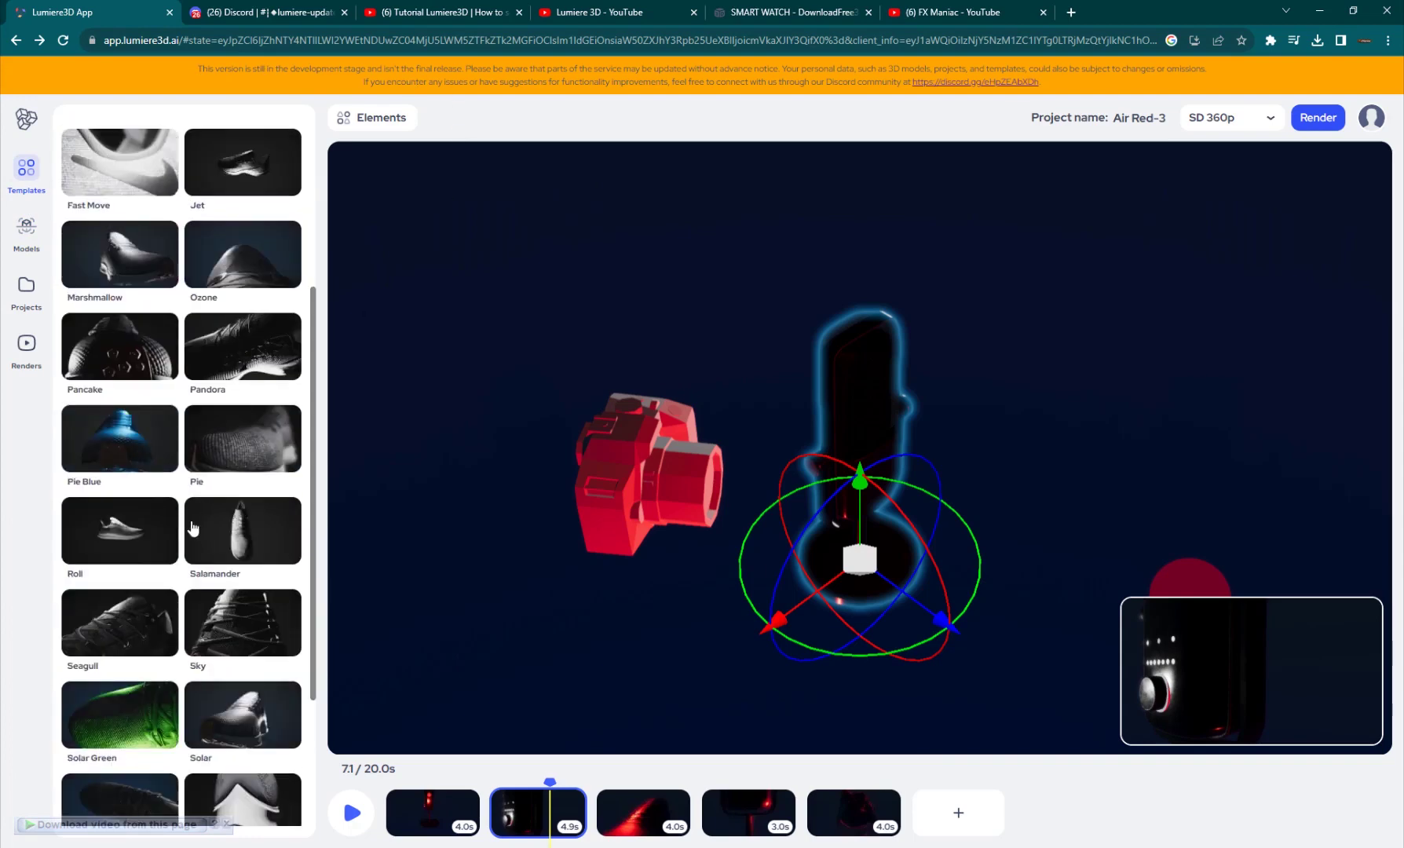
{"action": "scroll", "coordinate": [193, 528], "scroll_direction": "down", "scroll_amount": 3}
{"action": "scroll", "coordinate": [192, 526], "scroll_direction": "up", "scroll_amount": 7}
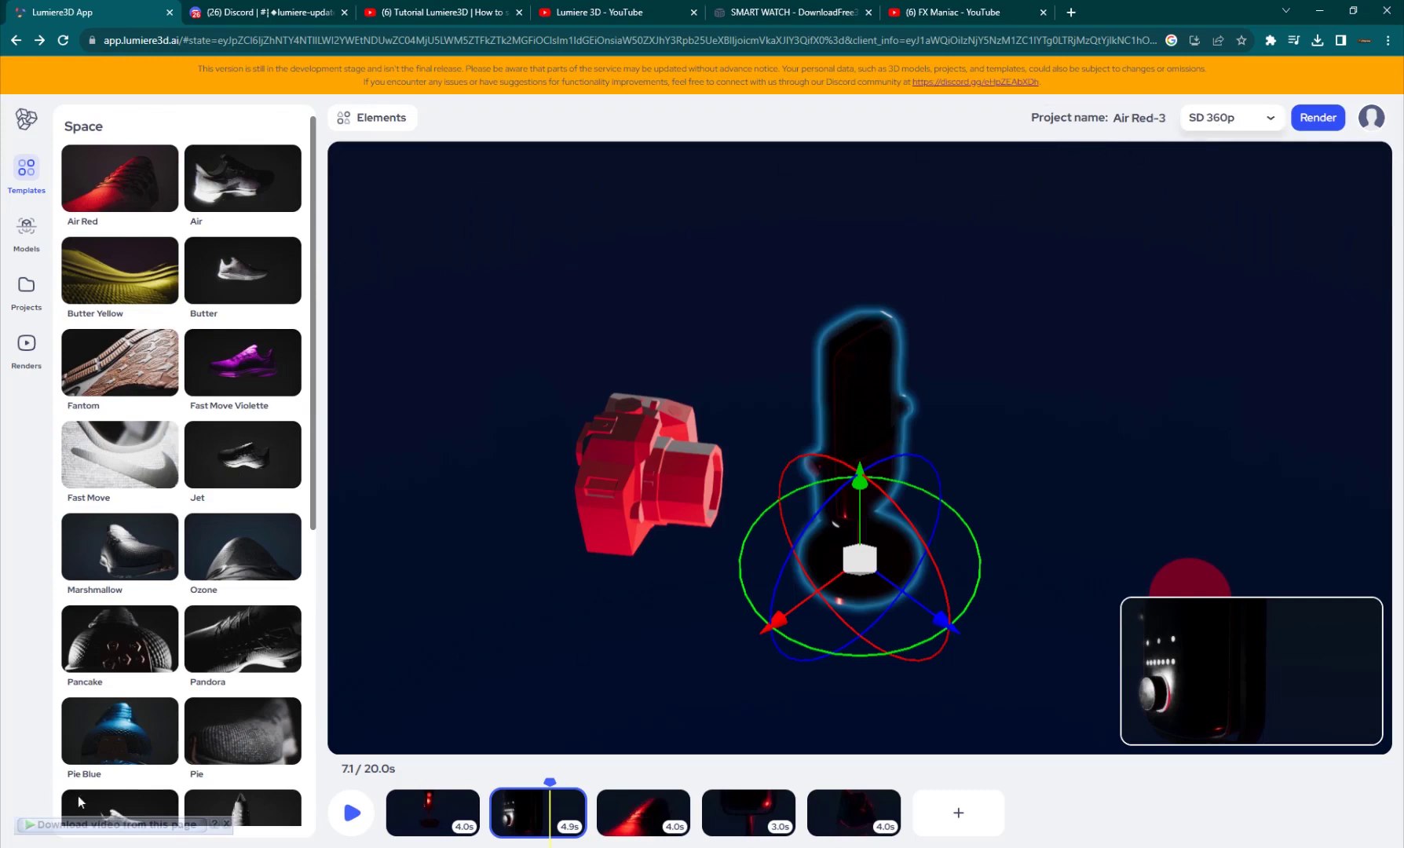
Step: Swap the microphone for the SMART WATCH model and preview the 20-second animation
{"action": "left_click", "coordinate": [25, 256]}
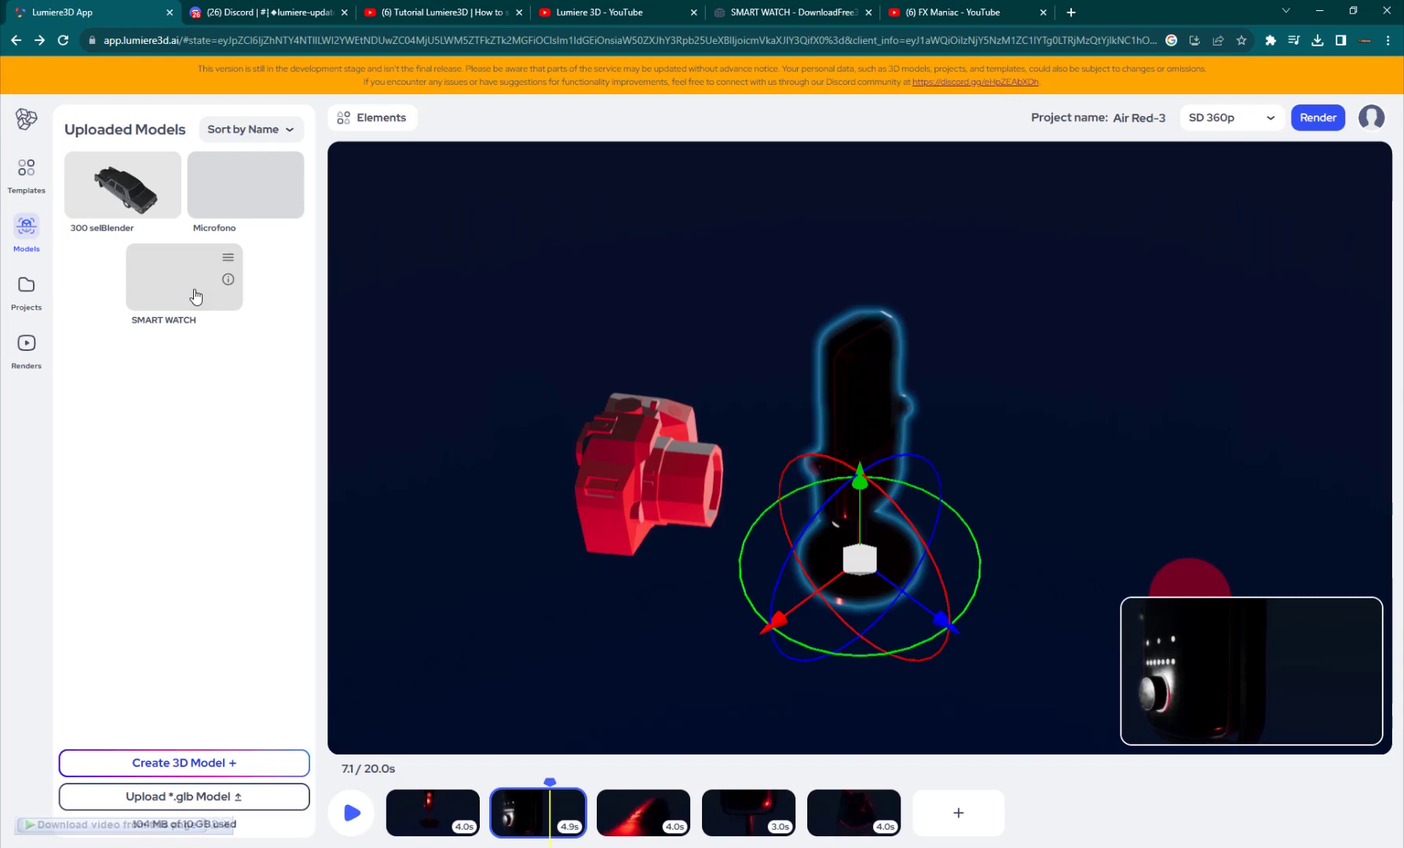
{"action": "left_click", "coordinate": [160, 323]}
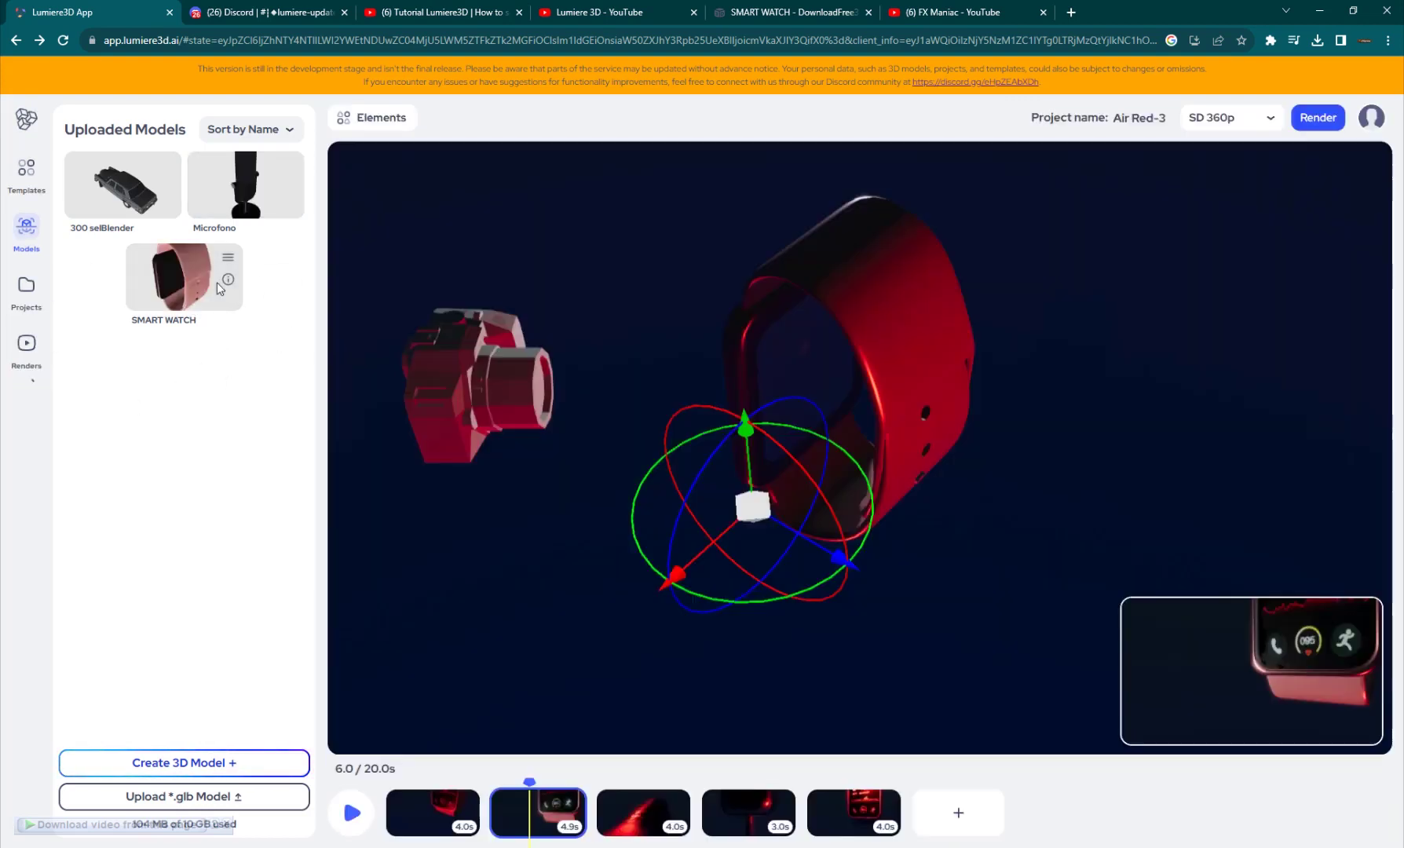
{"action": "left_click", "coordinate": [348, 824]}
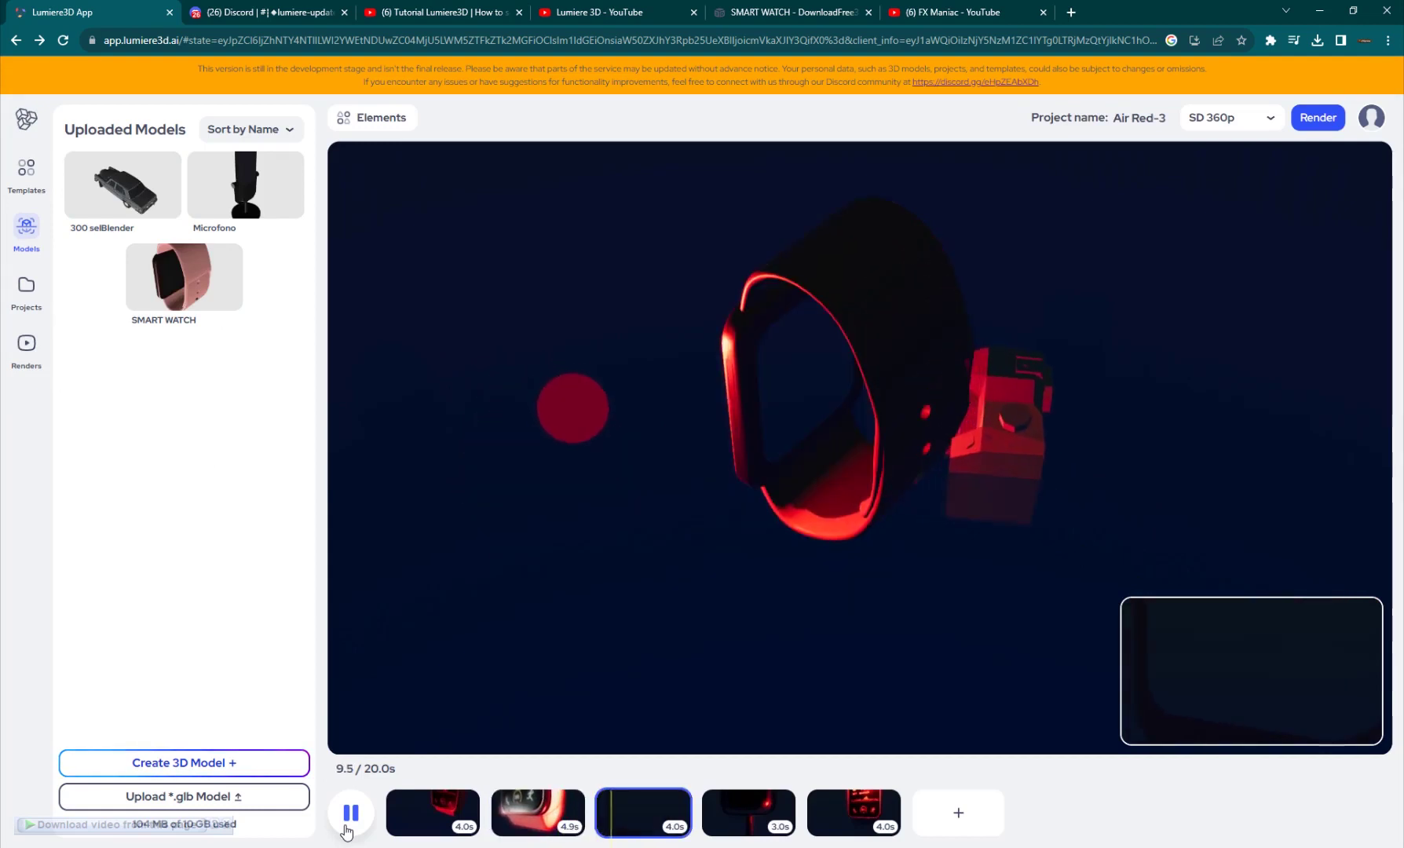
{"action": "left_click", "coordinate": [350, 814]}
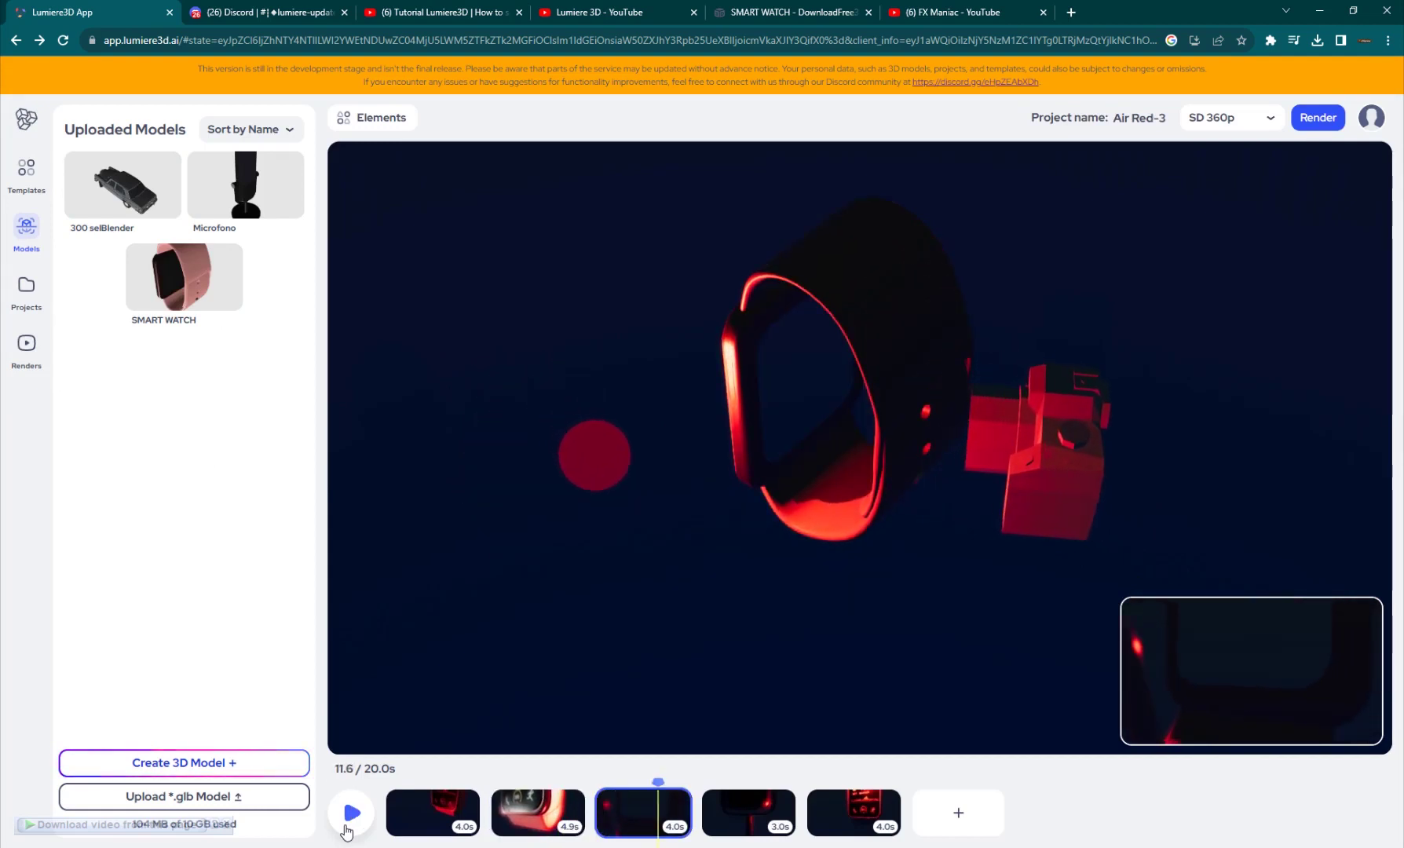
{"action": "left_click", "coordinate": [348, 826]}
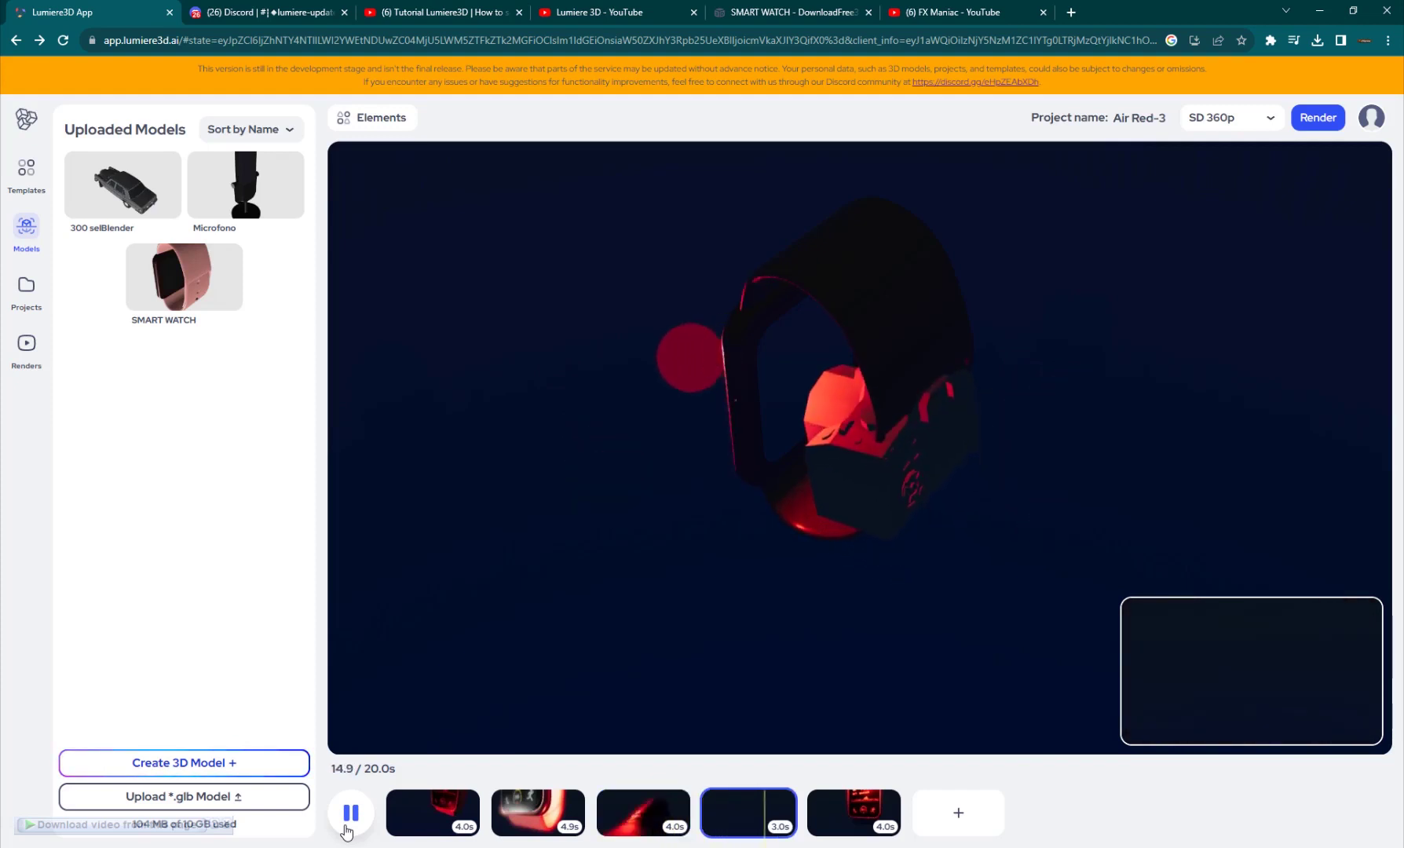
{"action": "left_click", "coordinate": [348, 826]}
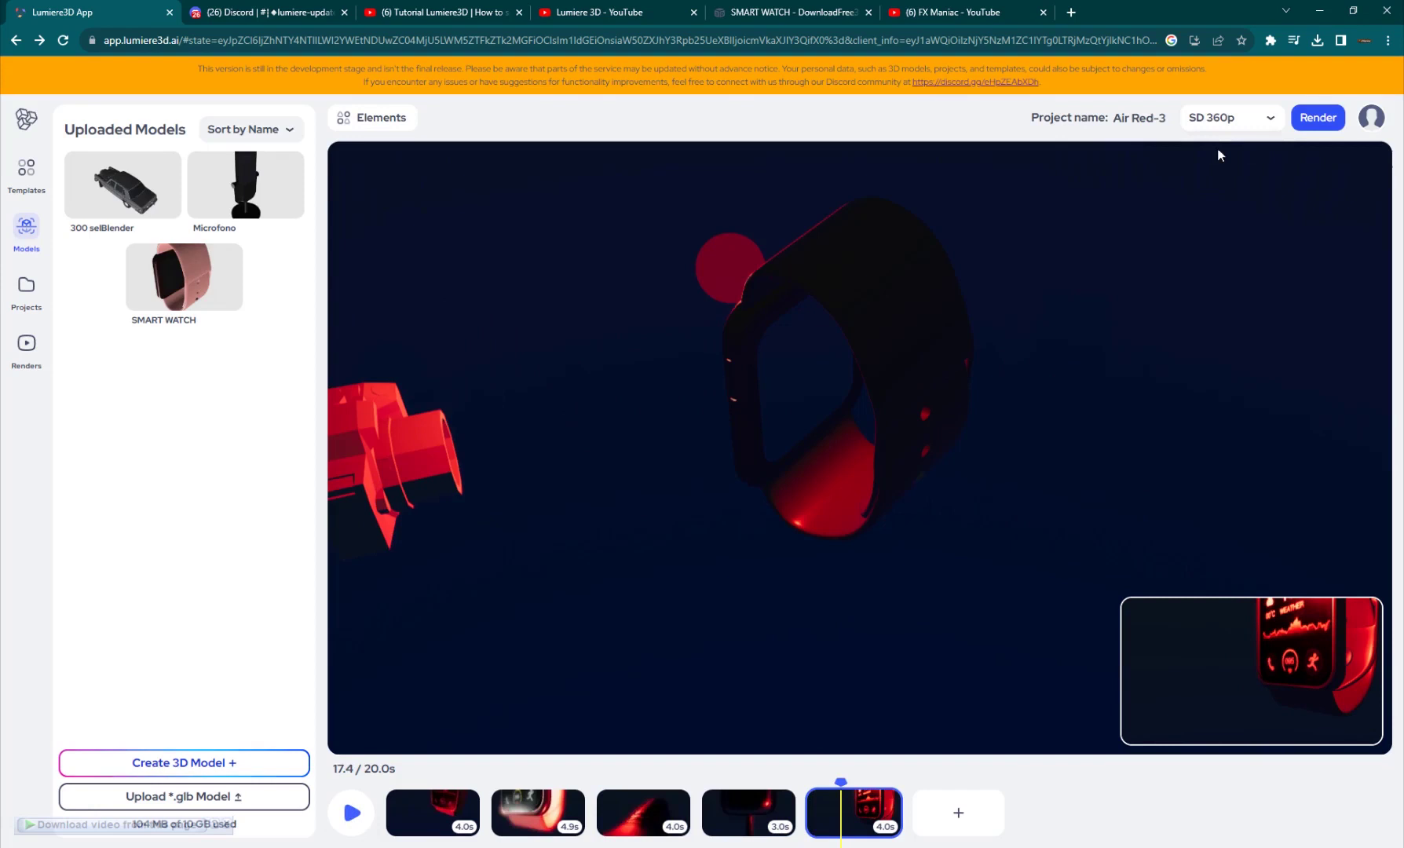
{"action": "left_click", "coordinate": [1245, 124]}
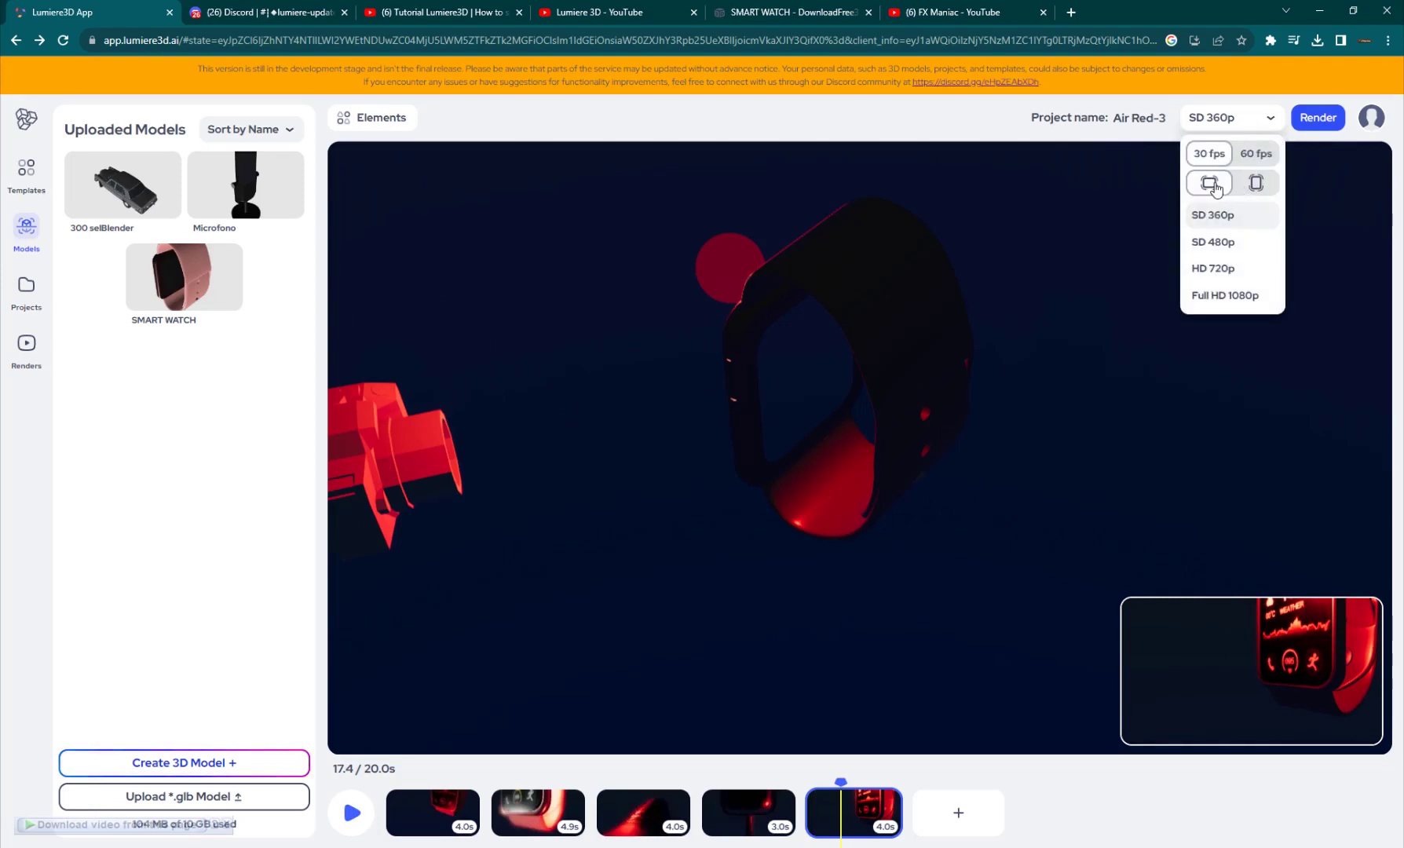
Step: Keep the video in landscape orientation and set the output resolution to Full HD 1080p
{"action": "left_click", "coordinate": [1256, 183]}
{"action": "left_click", "coordinate": [1216, 185]}
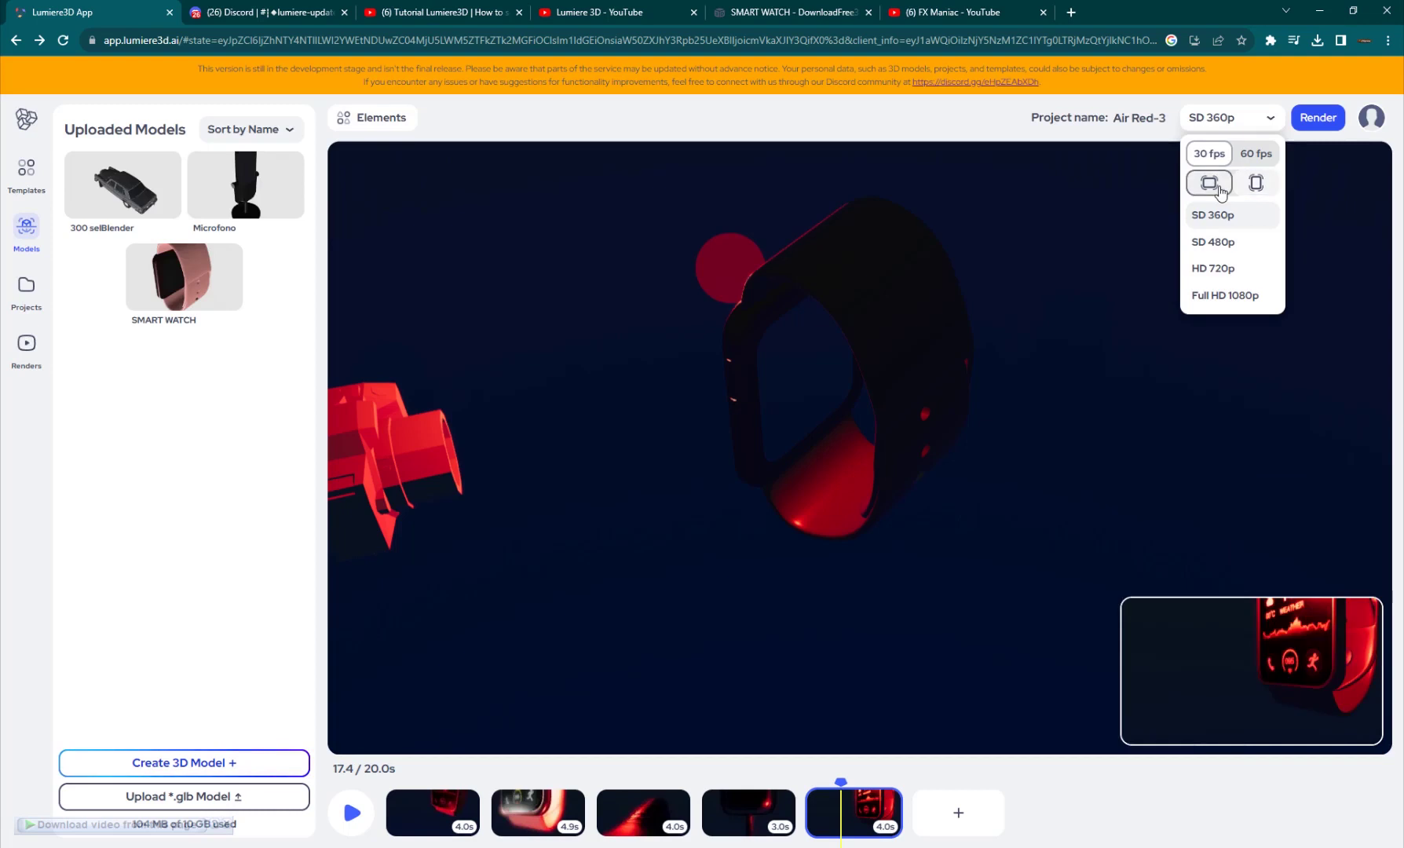
{"action": "left_click", "coordinate": [1226, 297]}
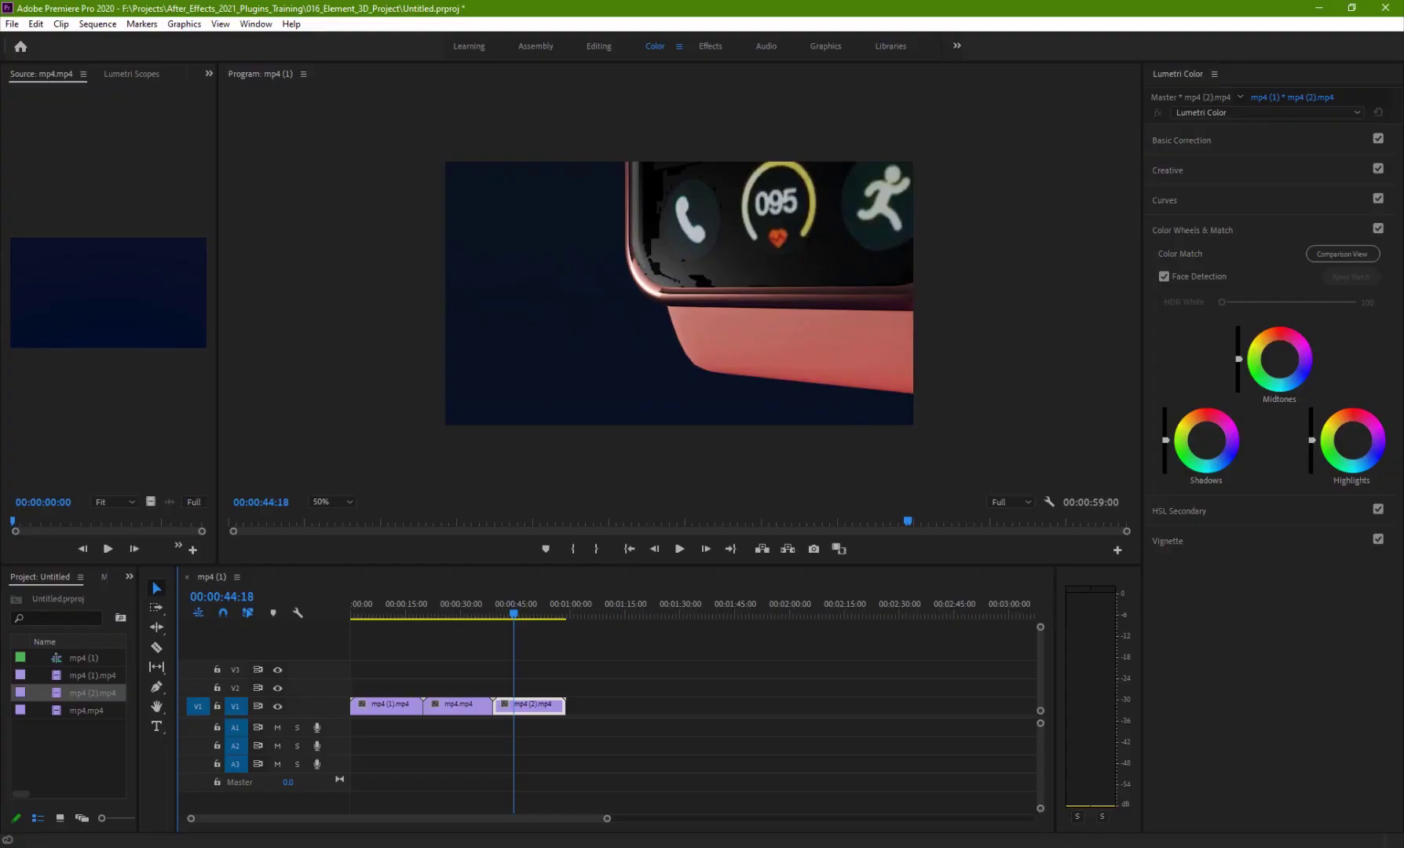
{"action": "mouse_move", "coordinate": [512, 614]}
{"action": "left_mouse_down"}
{"action": "mouse_move", "coordinate": [526, 614]}
{"action": "mouse_move", "coordinate": [500, 616]}
{"action": "left_mouse_up"}
{"action": "key", "text": "space"}
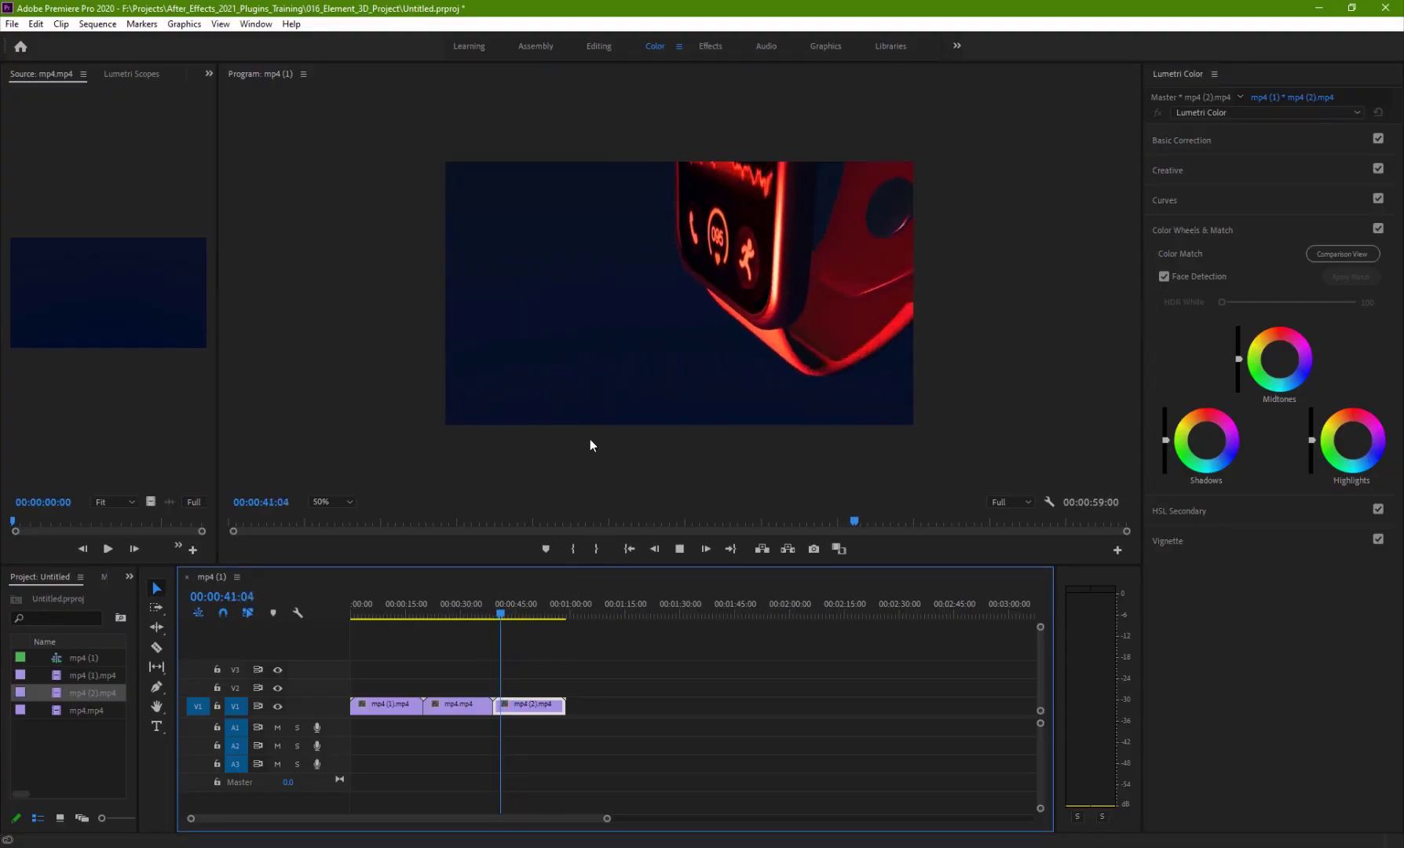
{"action": "key", "text": "space"}
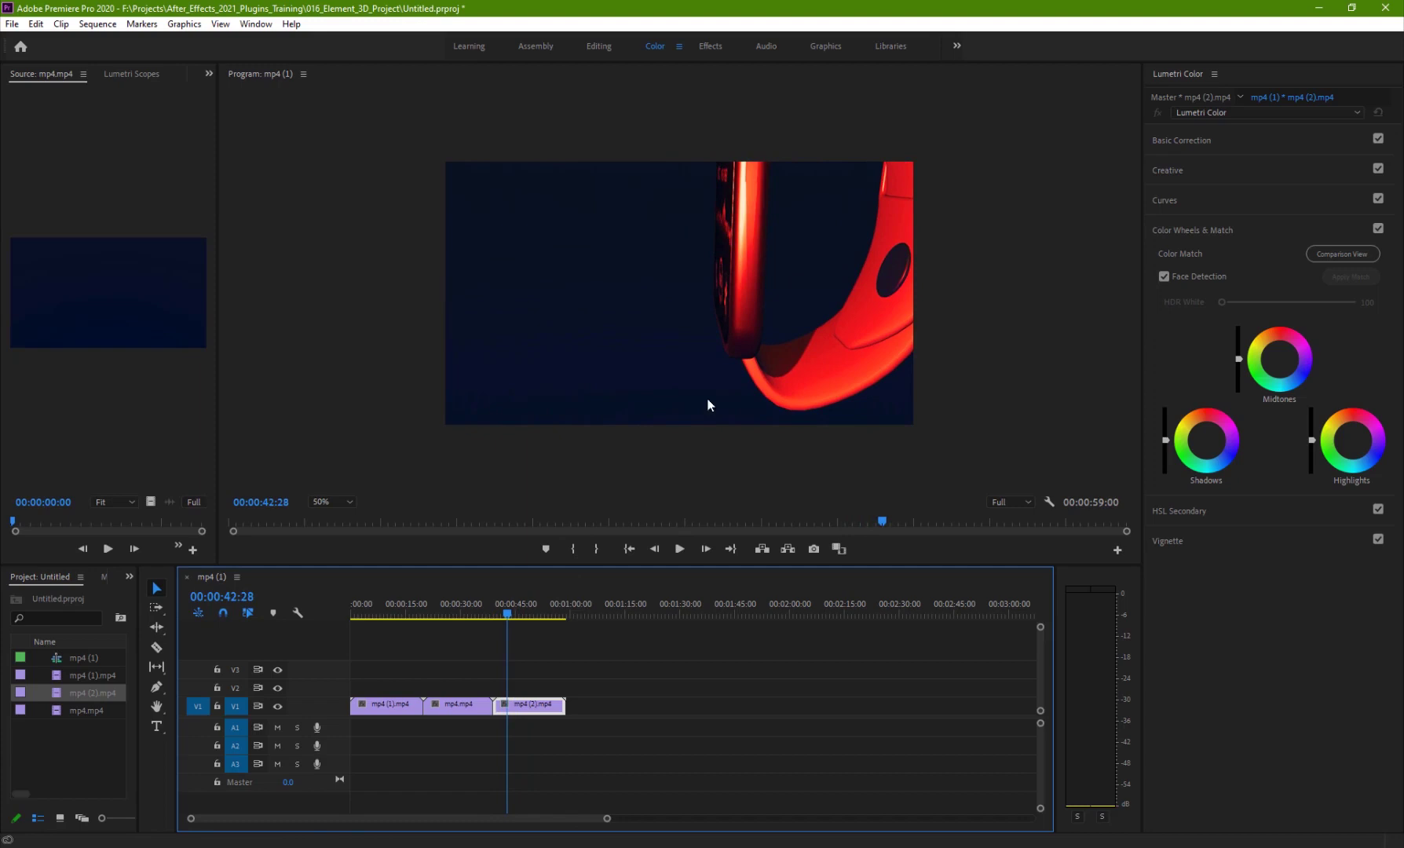
{"action": "left_click_drag", "start_coordinate": [514, 609], "coordinate": [556, 625]}
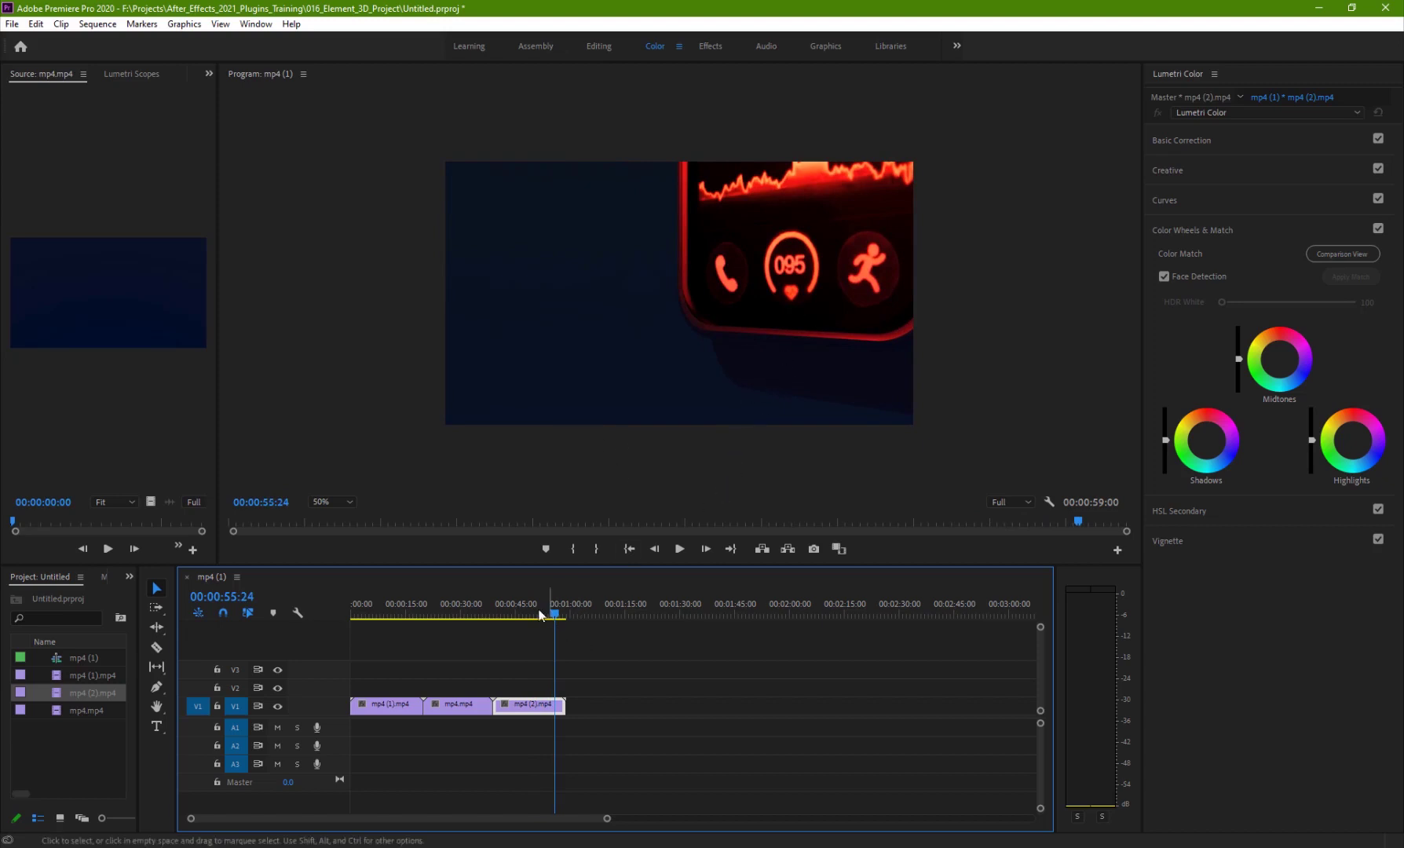
{"action": "left_click_drag", "start_coordinate": [507, 614], "coordinate": [511, 618]}
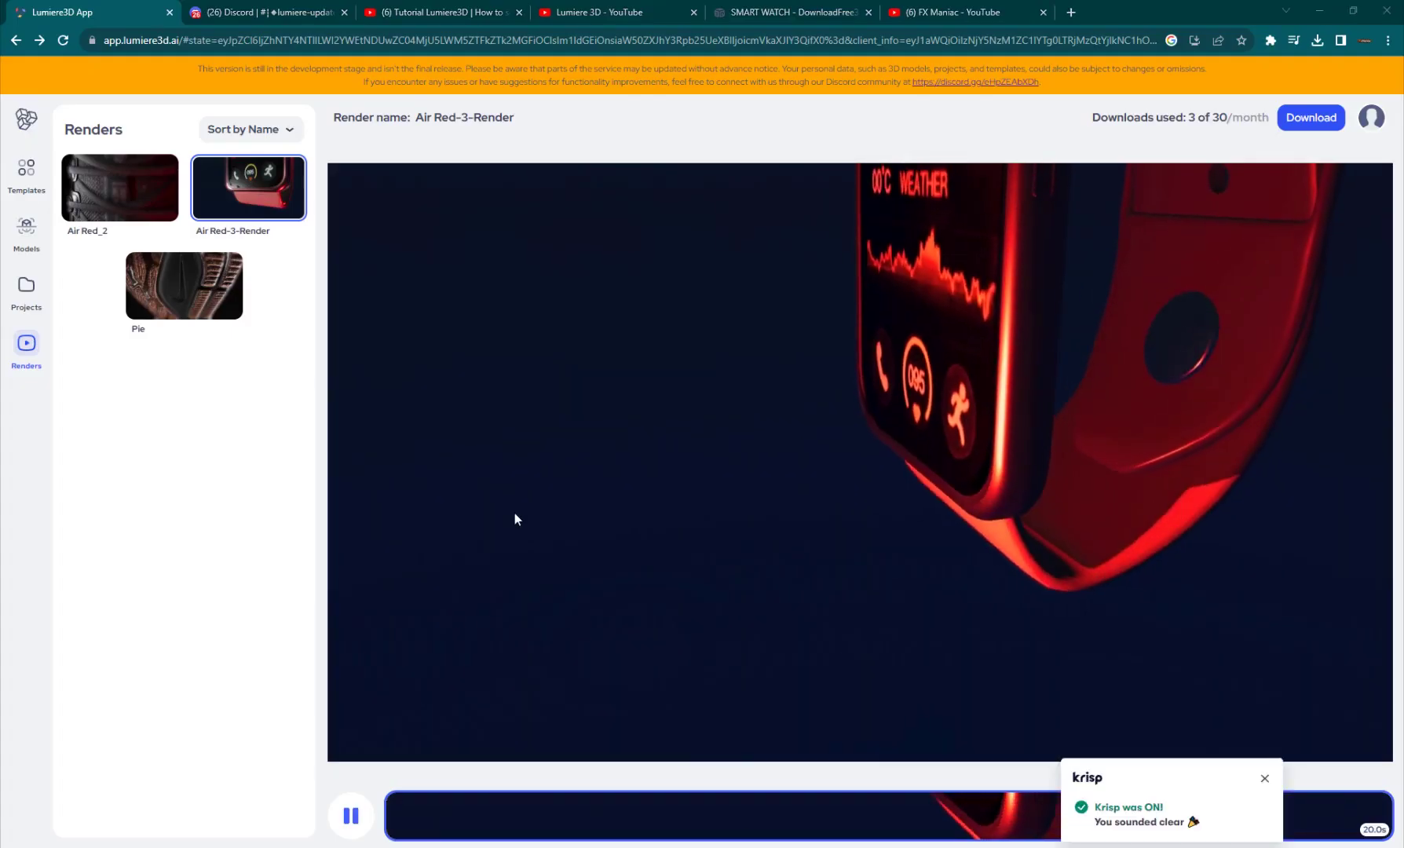
Step: Play the rendered watch video, dismiss the Krisp notification, and return to the saved projects
{"action": "left_click", "coordinate": [352, 816]}
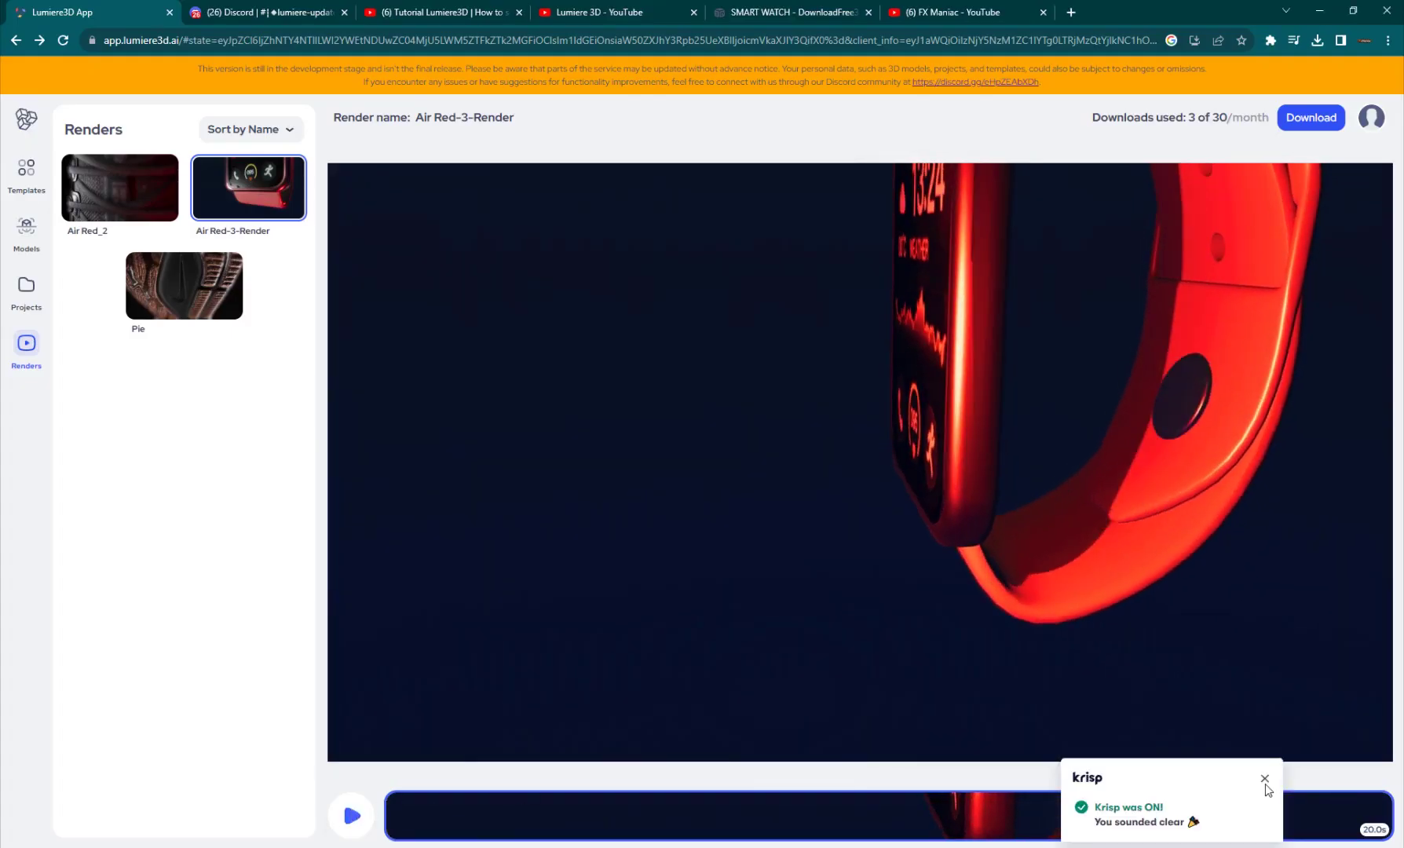
{"action": "left_click", "coordinate": [1264, 780]}
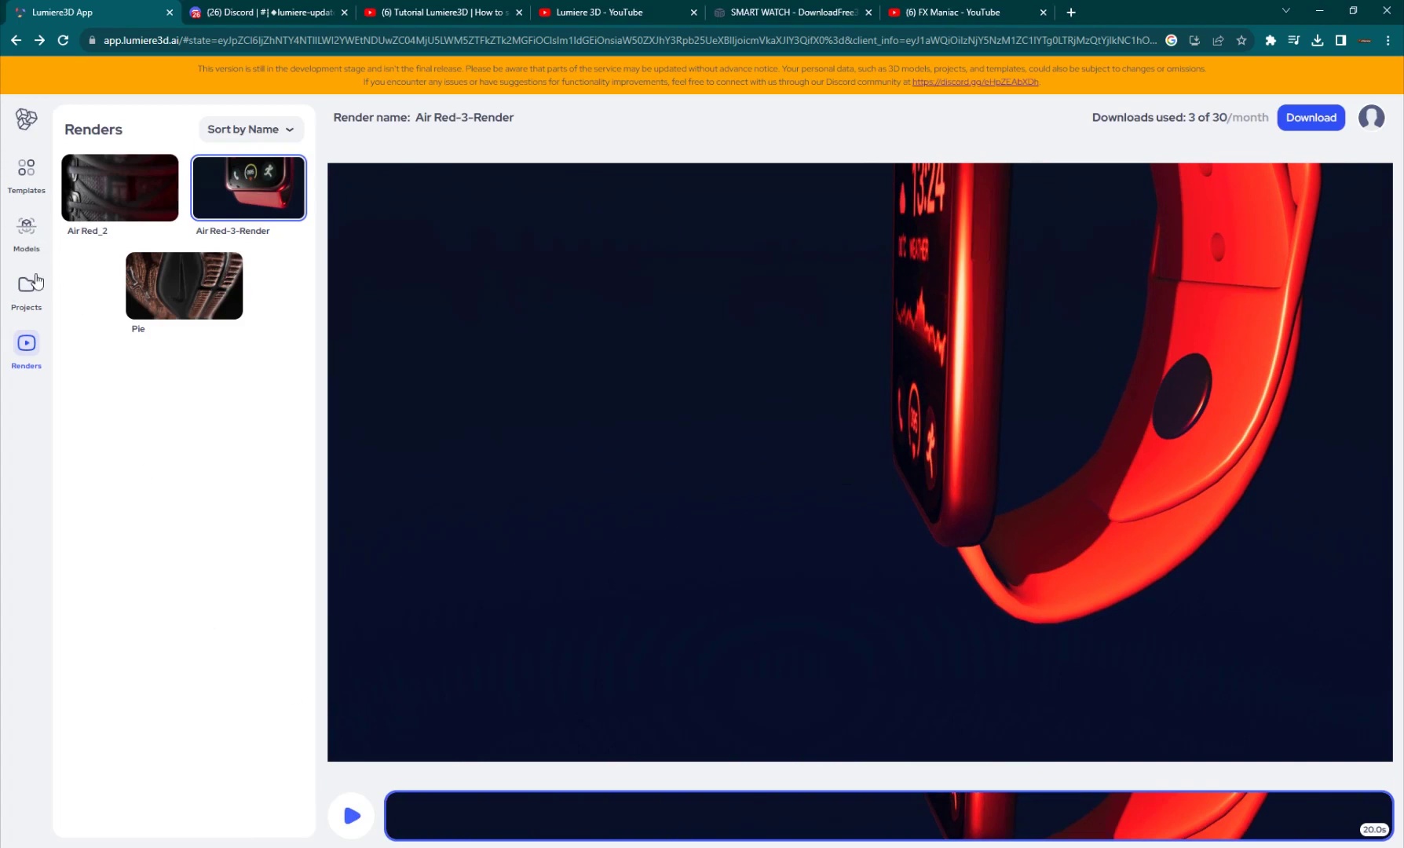
{"action": "left_click", "coordinate": [28, 307]}
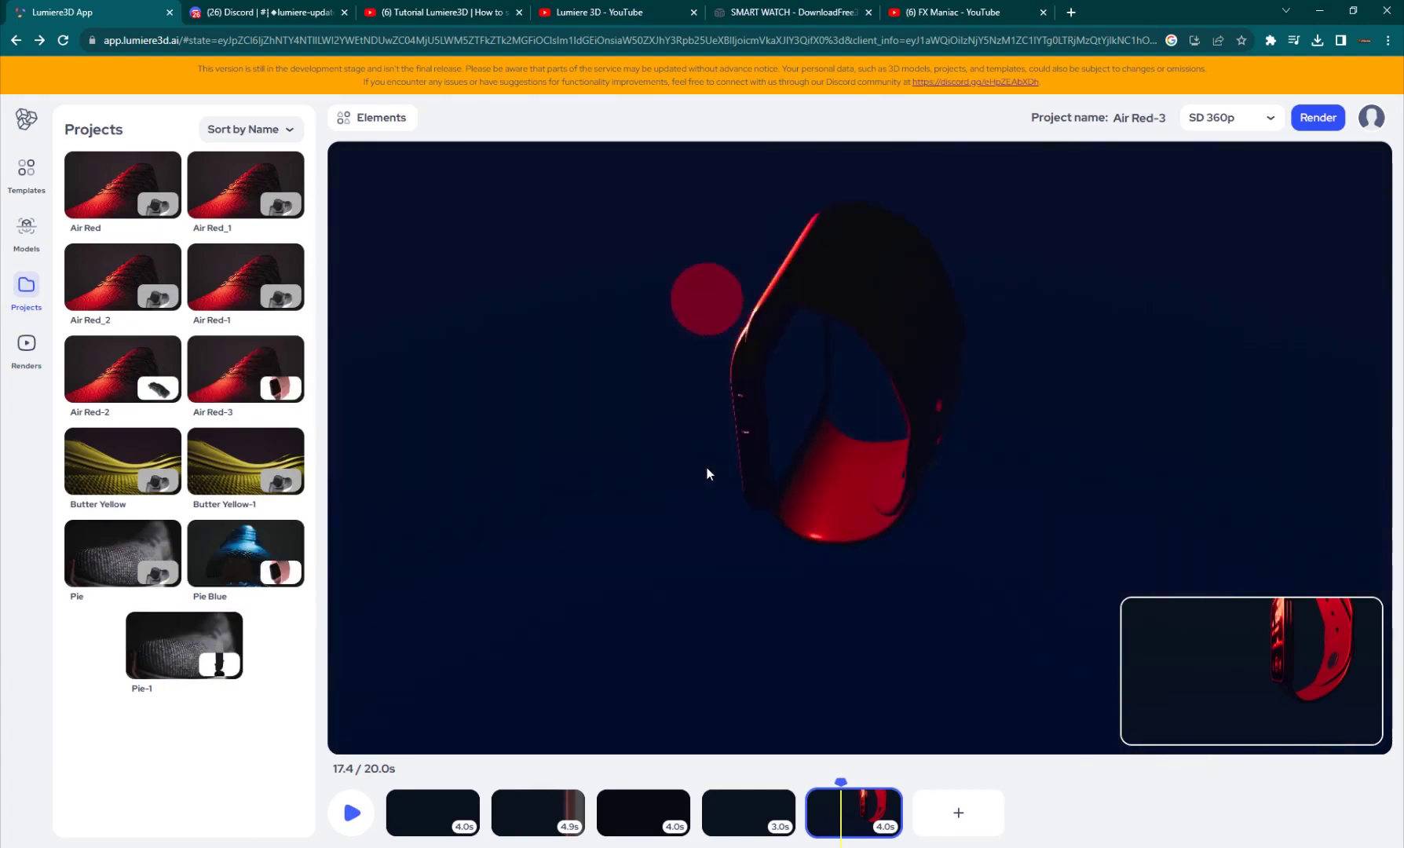
{"action": "left_click", "coordinate": [841, 293]}
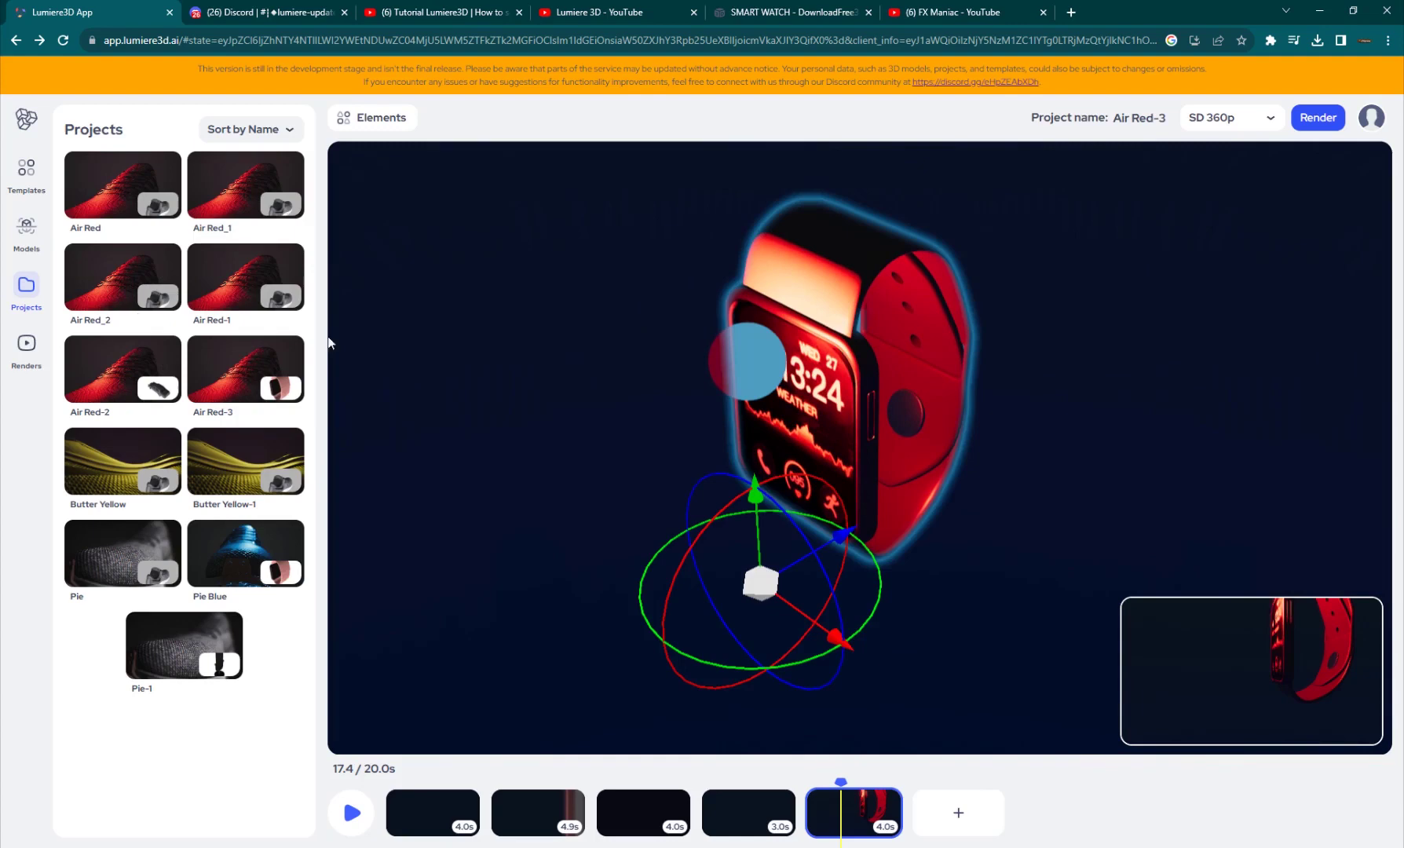
Step: Customise the Butter shoe template and open the resulting project in the editor
{"action": "left_click", "coordinate": [32, 193]}
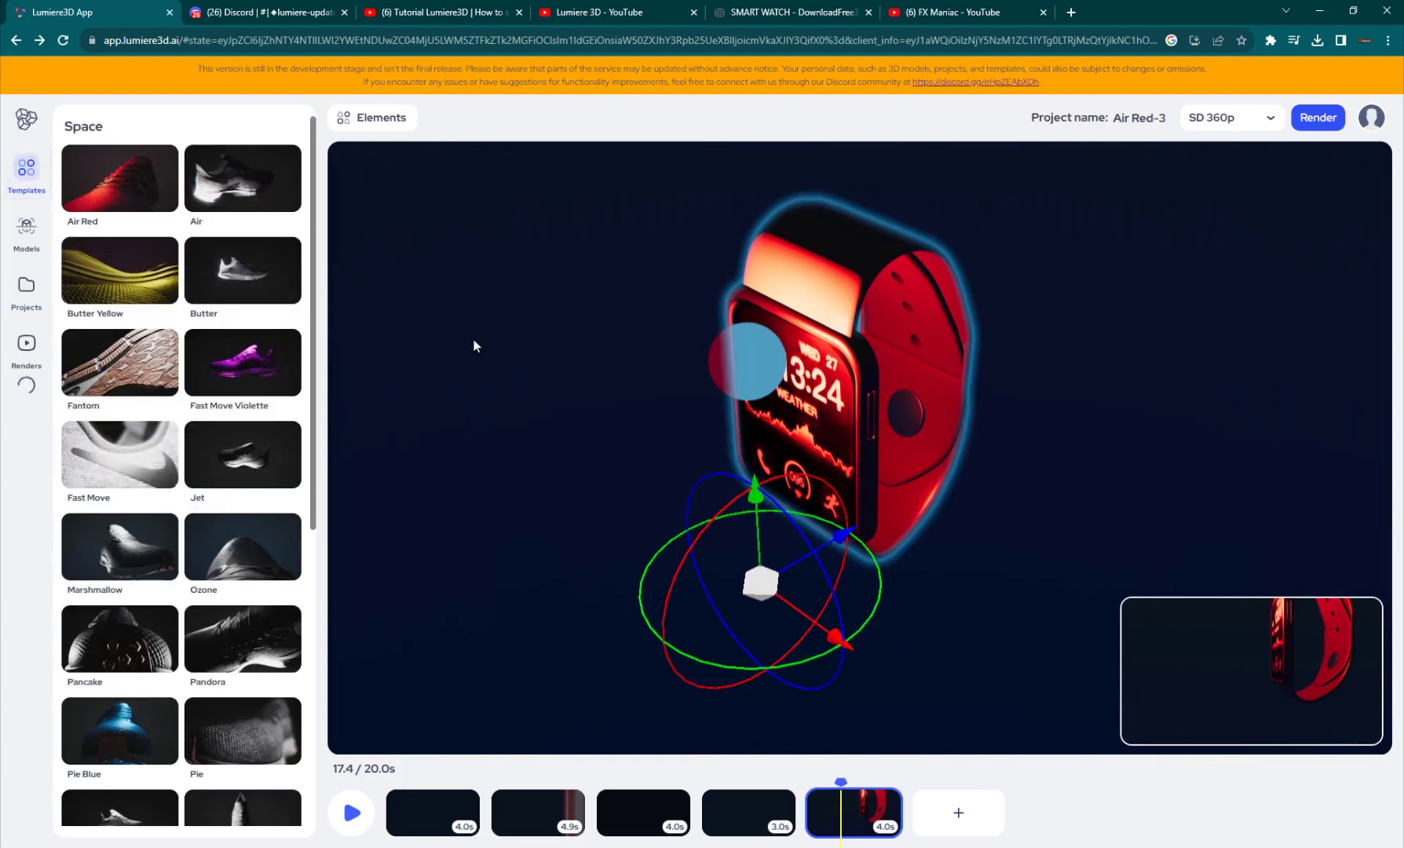
{"action": "left_click", "coordinate": [242, 271]}
{"action": "left_click", "coordinate": [669, 677]}
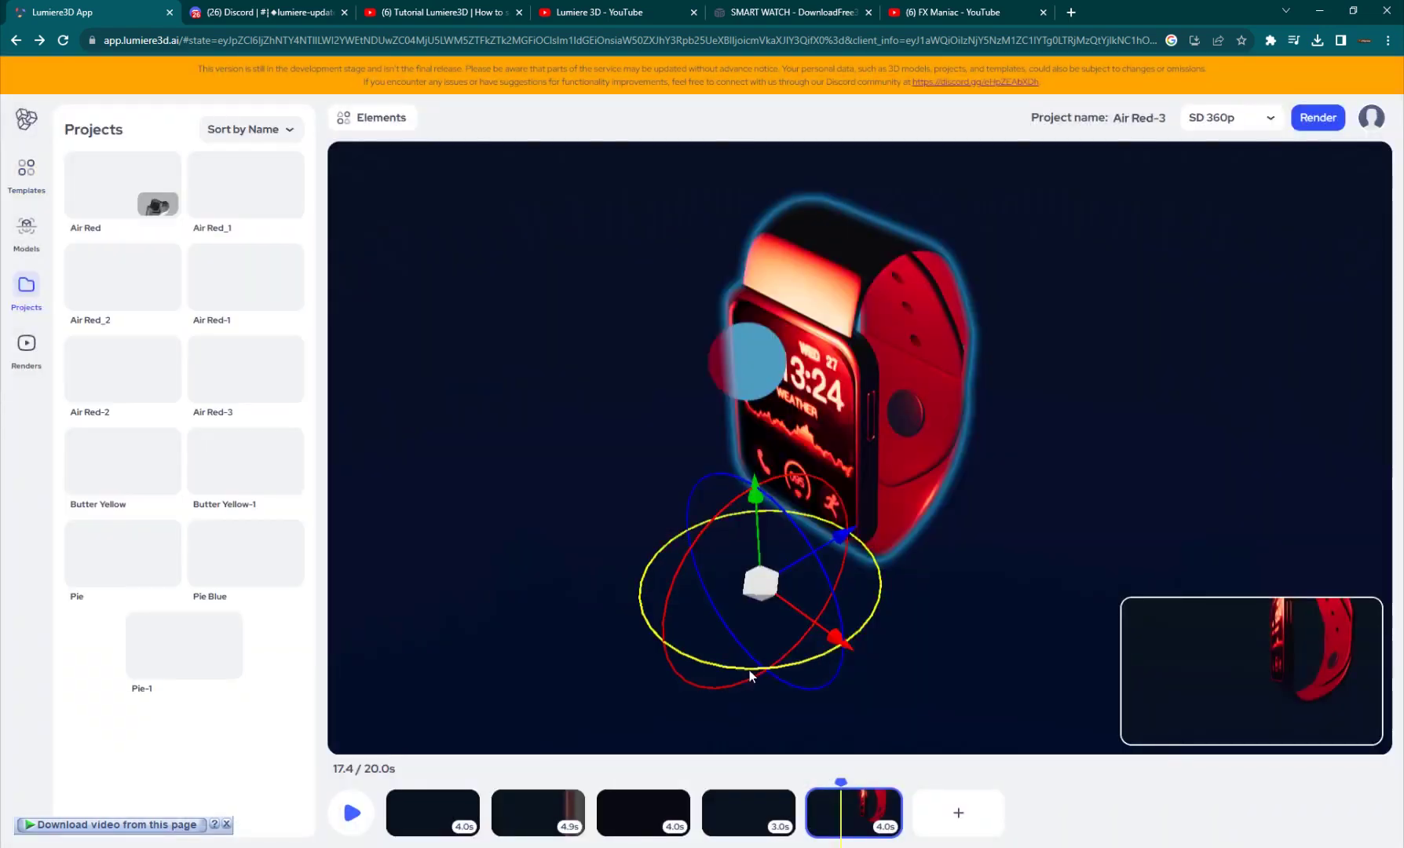
{"action": "left_click", "coordinate": [289, 389]}
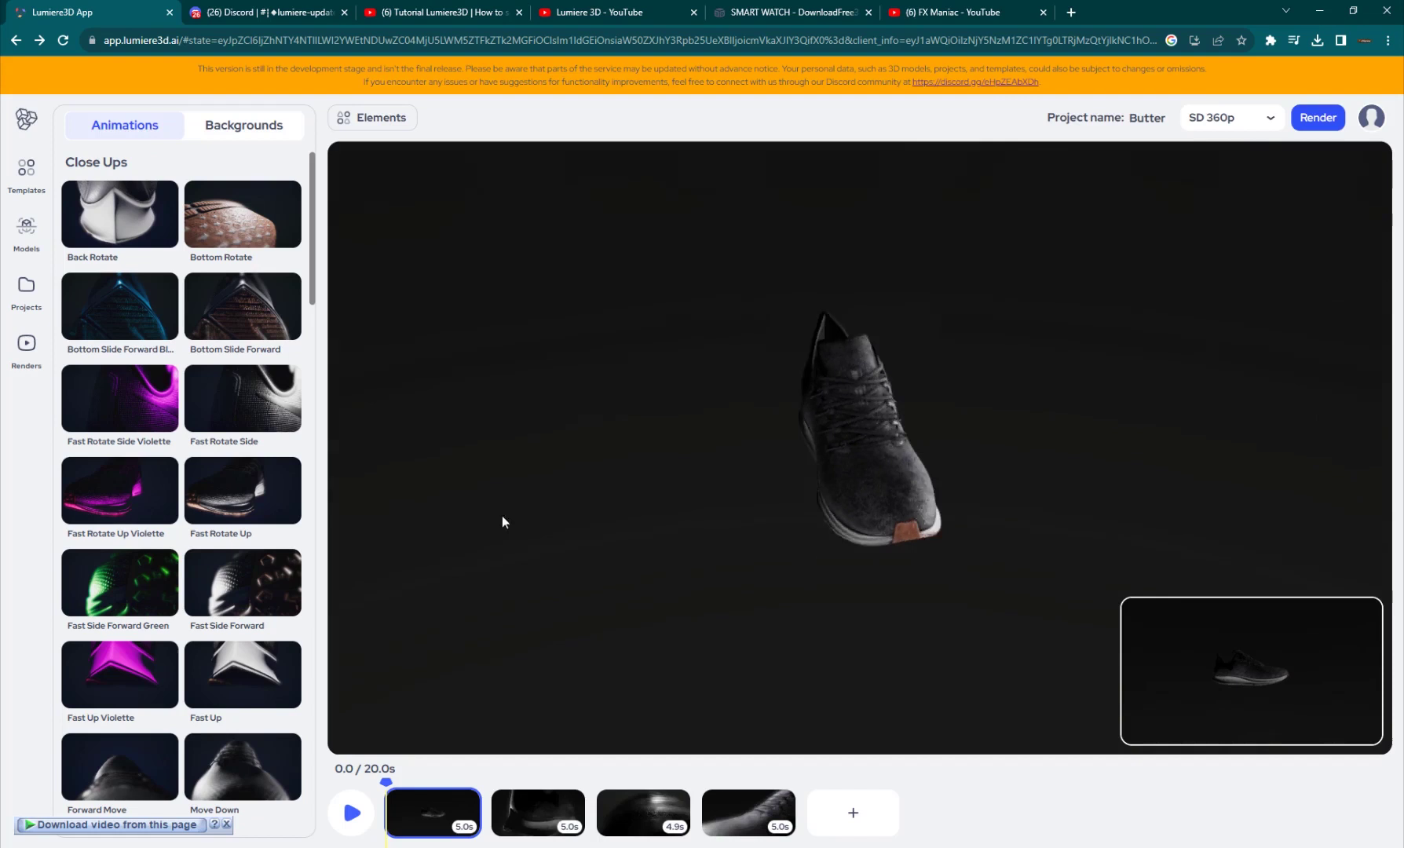
Step: Try the Pink Clouds background on the first clip and preview it
{"action": "left_click", "coordinate": [482, 237]}
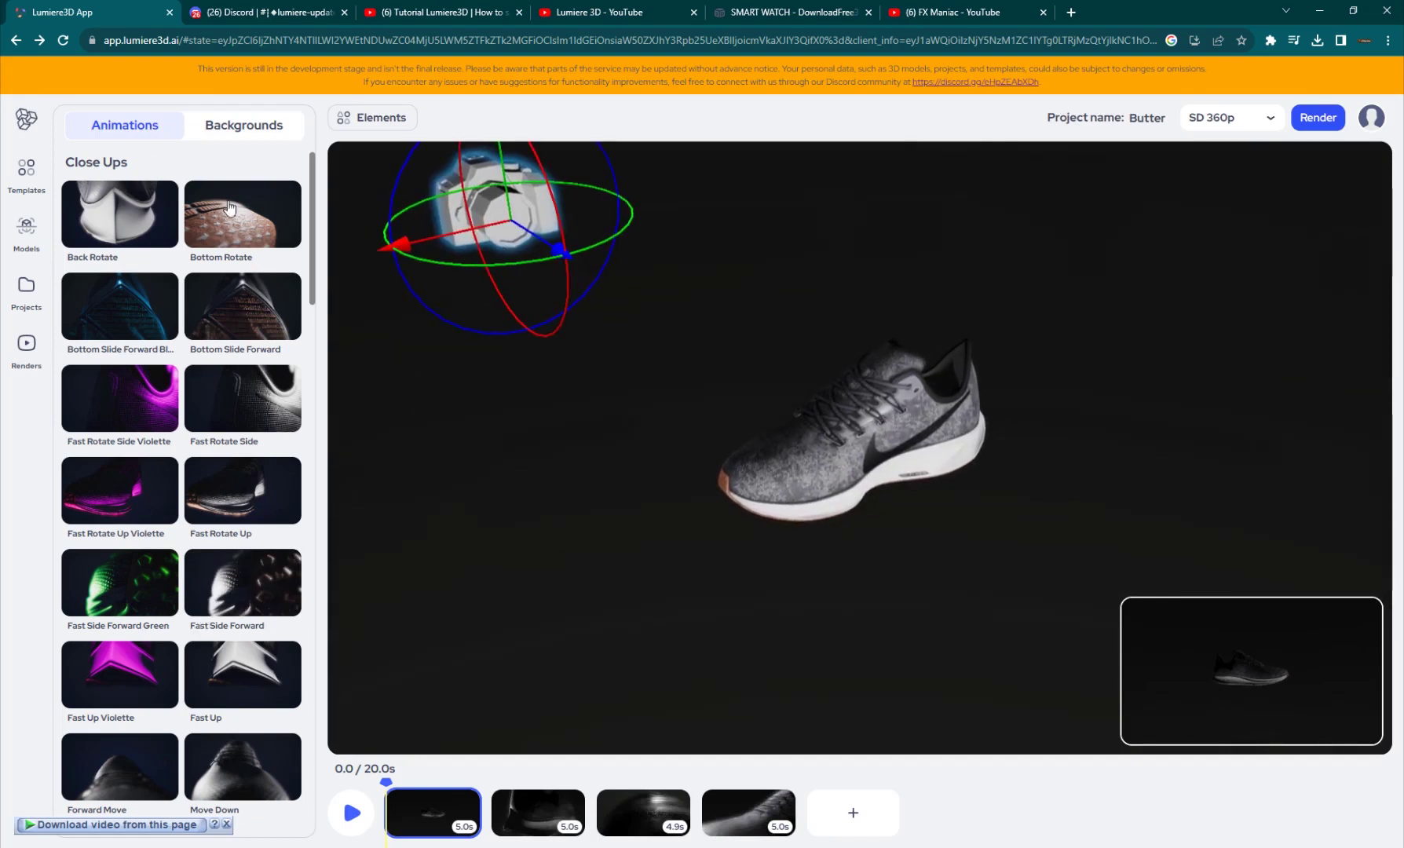
{"action": "left_click", "coordinate": [262, 130]}
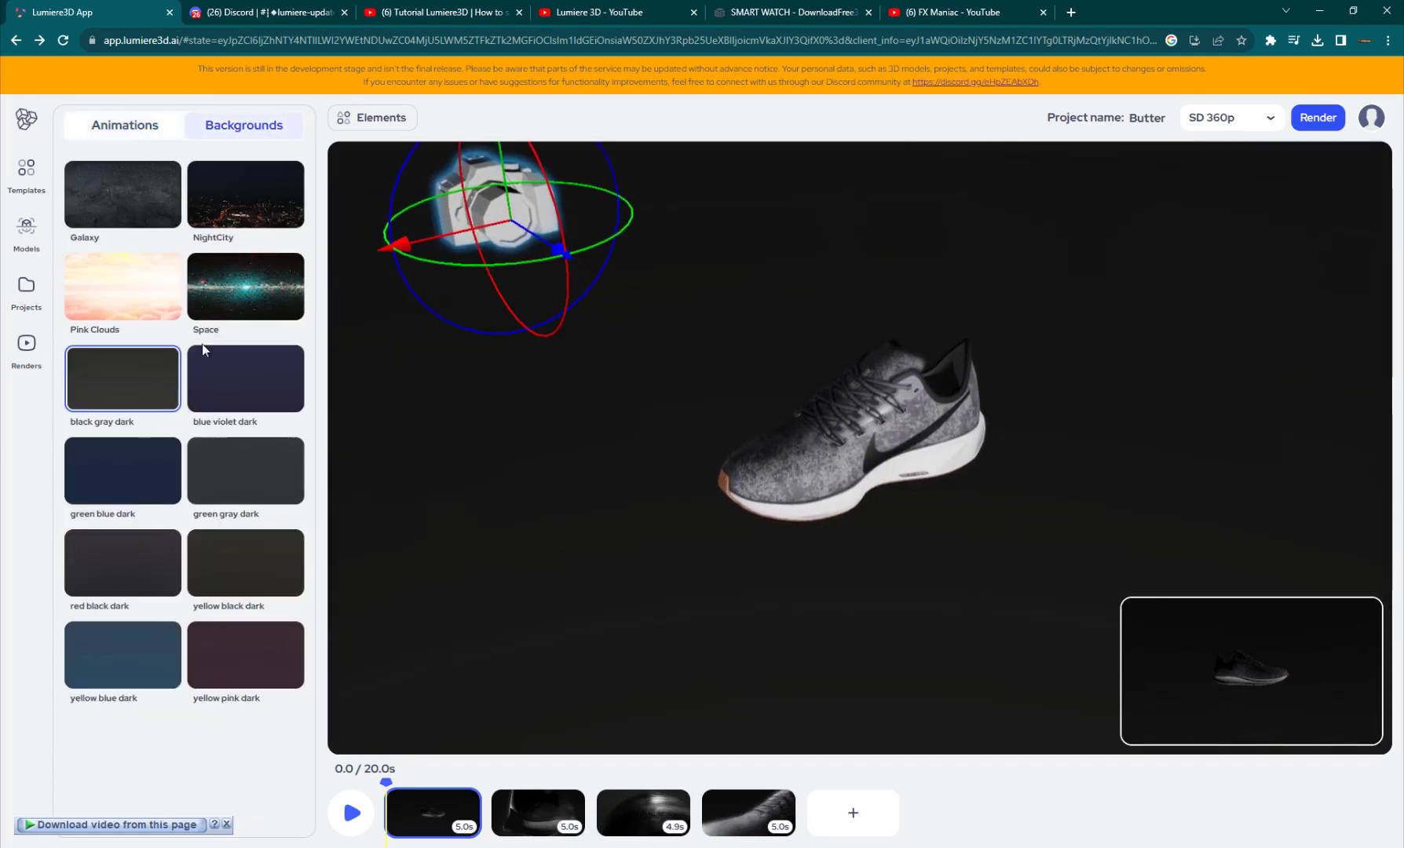
{"action": "left_click", "coordinate": [145, 299]}
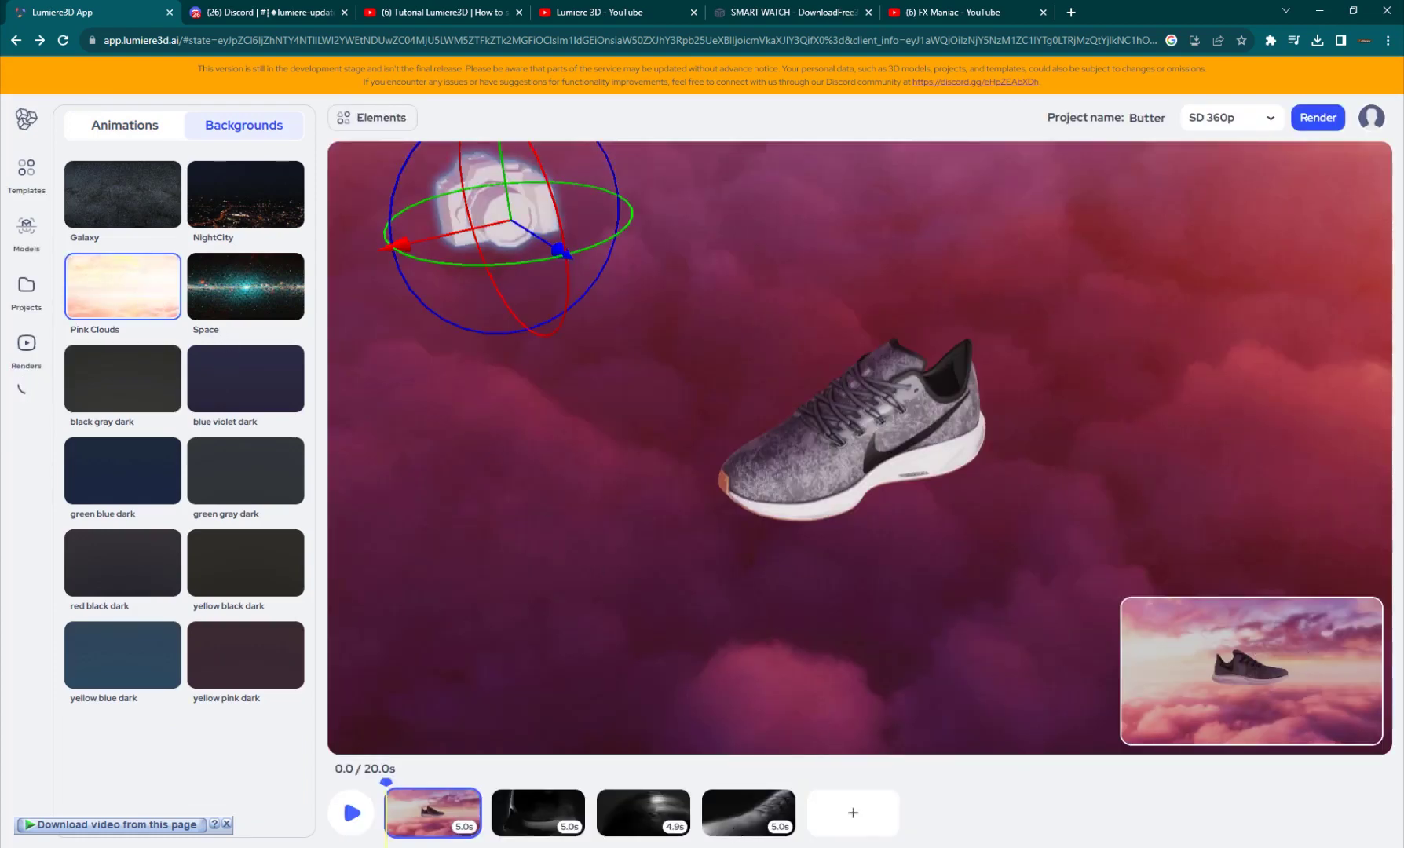
{"action": "left_click", "coordinate": [348, 825]}
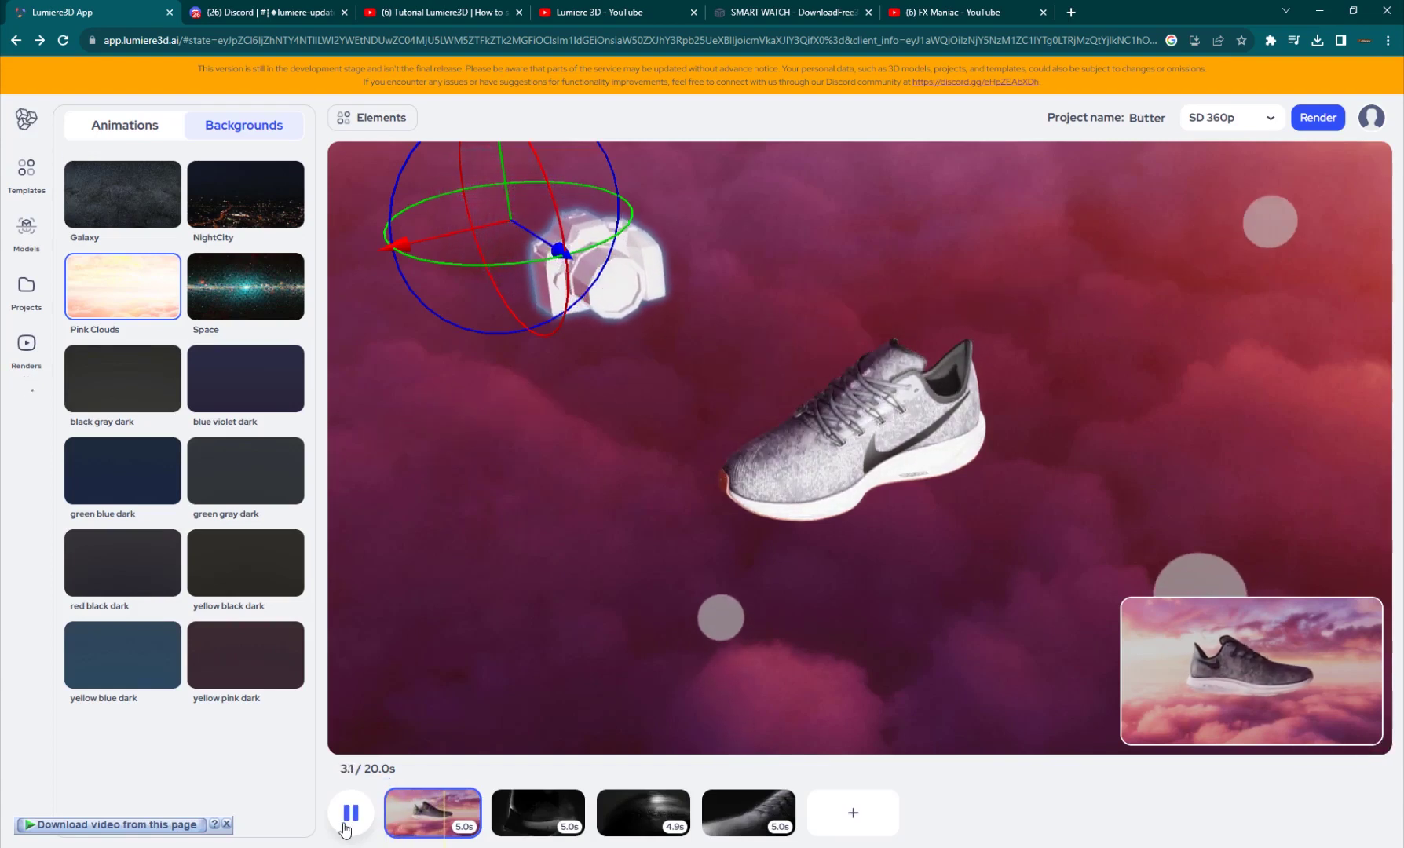
{"action": "left_click", "coordinate": [347, 823]}
Step: Apply the NightCity background to the first clip, preview it, then give clip 2 NightCity too
{"action": "left_click", "coordinate": [246, 223]}
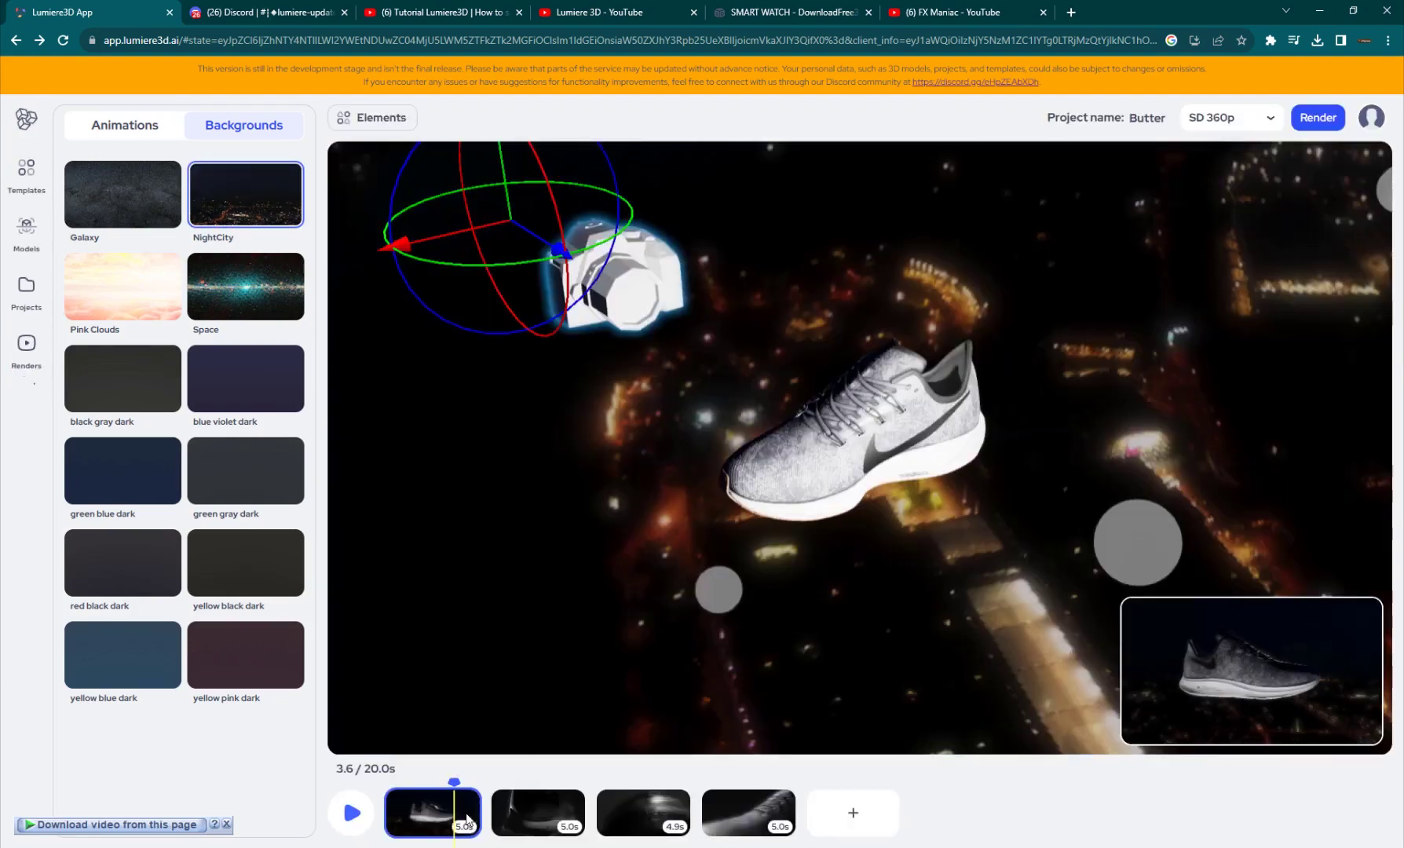
{"action": "left_click", "coordinate": [352, 813]}
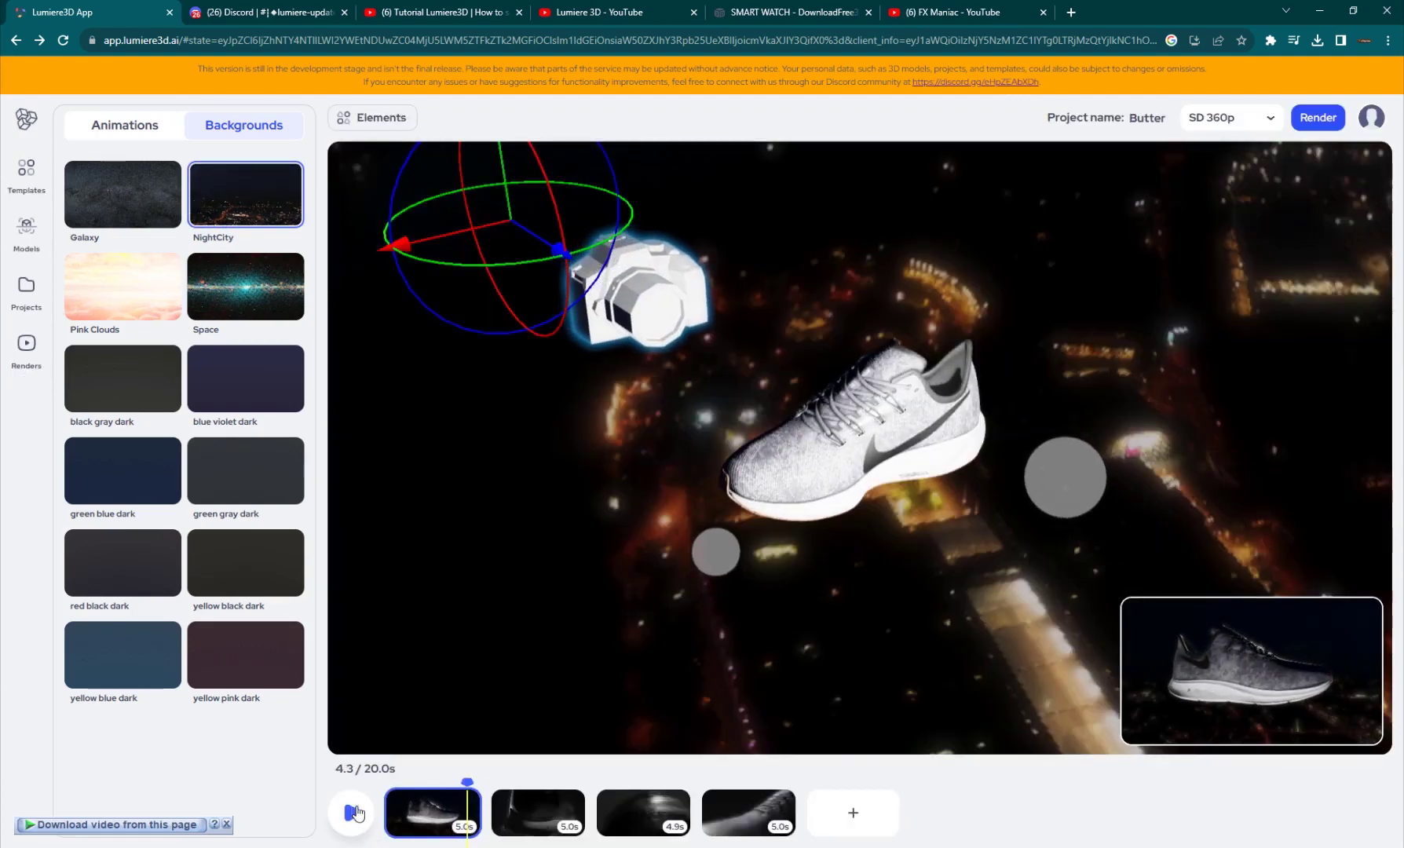
{"action": "left_click", "coordinate": [352, 813]}
{"action": "left_click", "coordinate": [558, 811]}
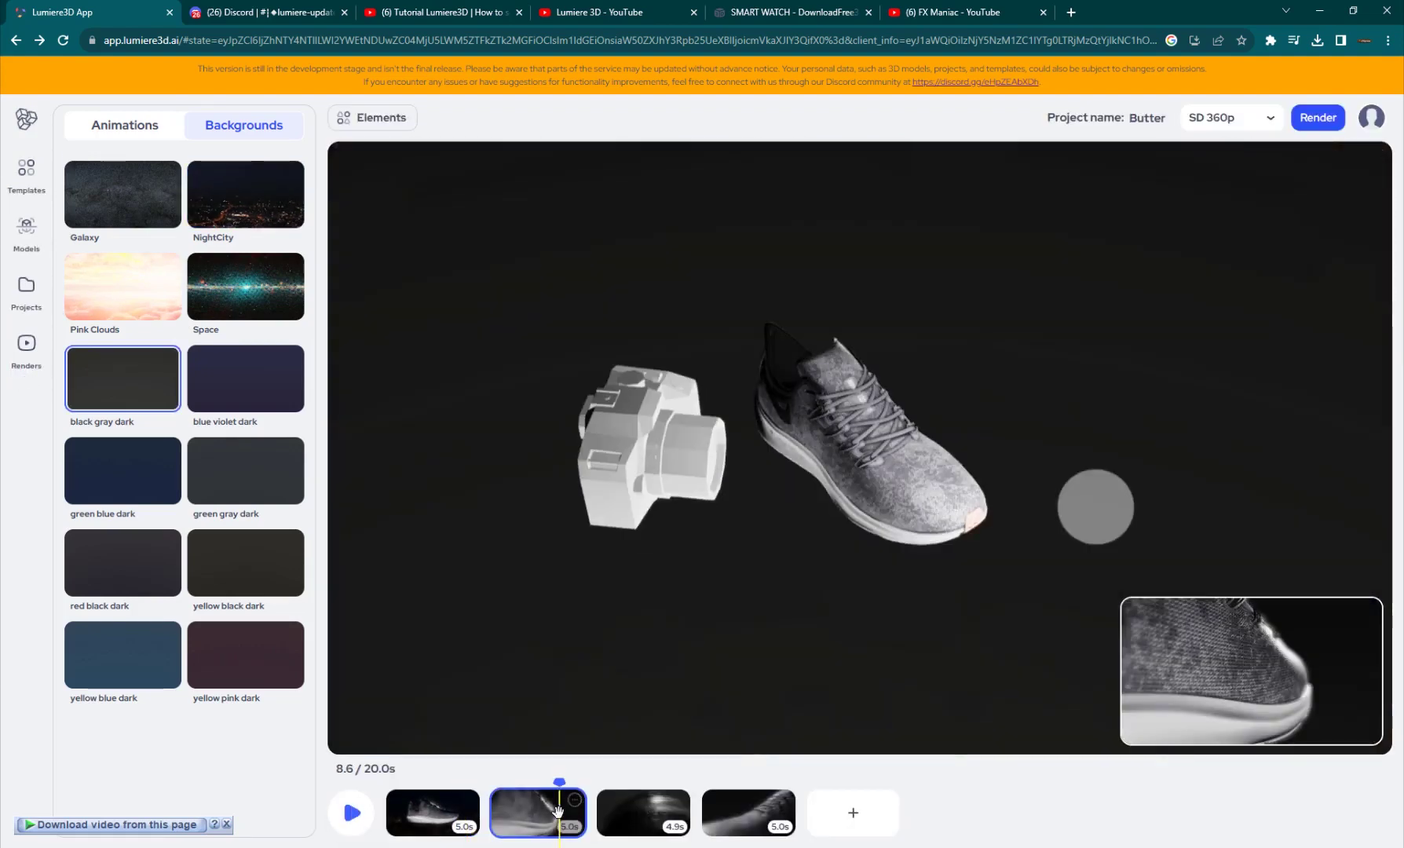
{"action": "left_click", "coordinate": [254, 197]}
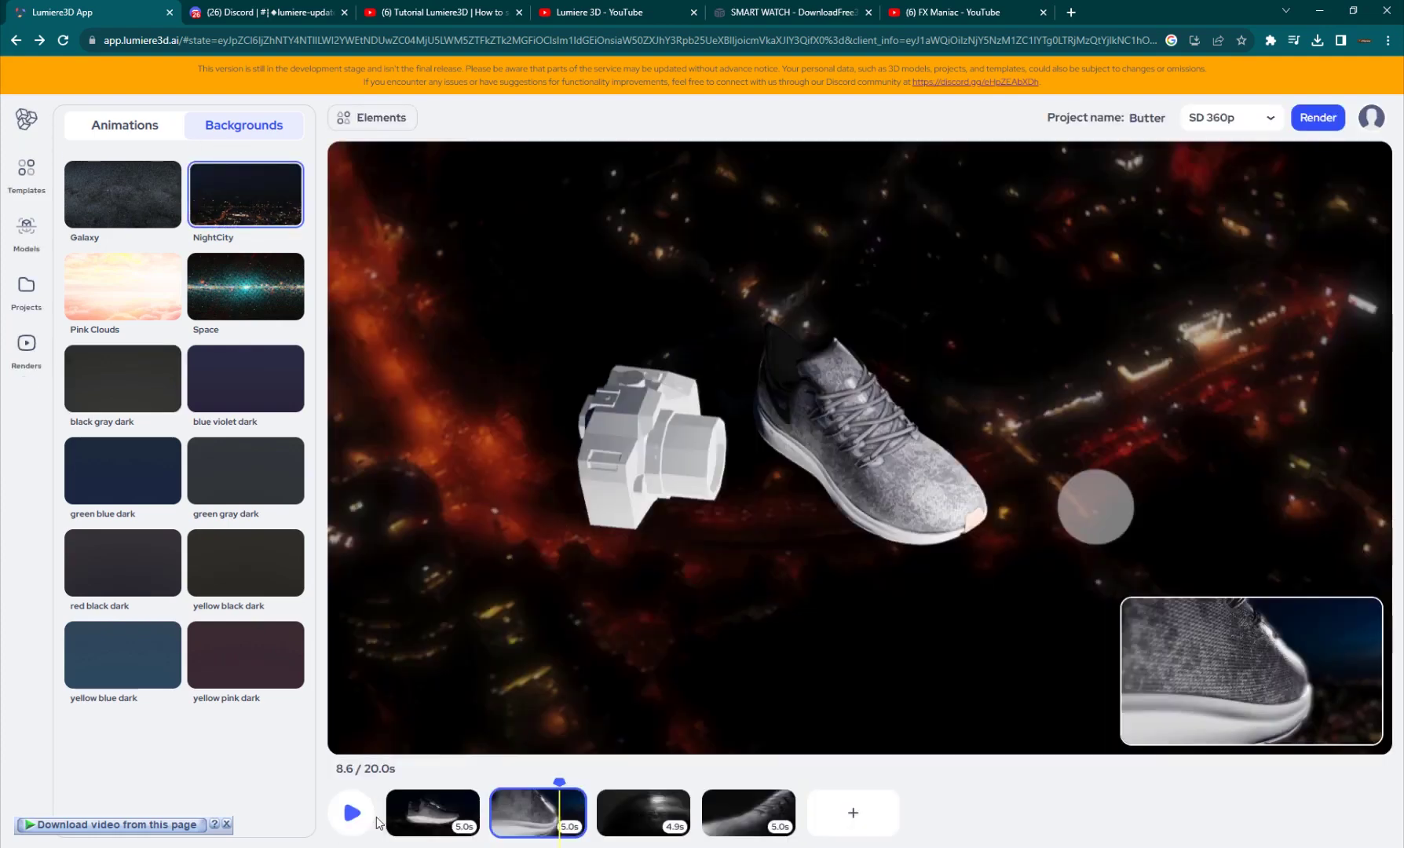
Step: Play the second clip to preview it against the NightCity backdrop
{"action": "left_click", "coordinate": [374, 817]}
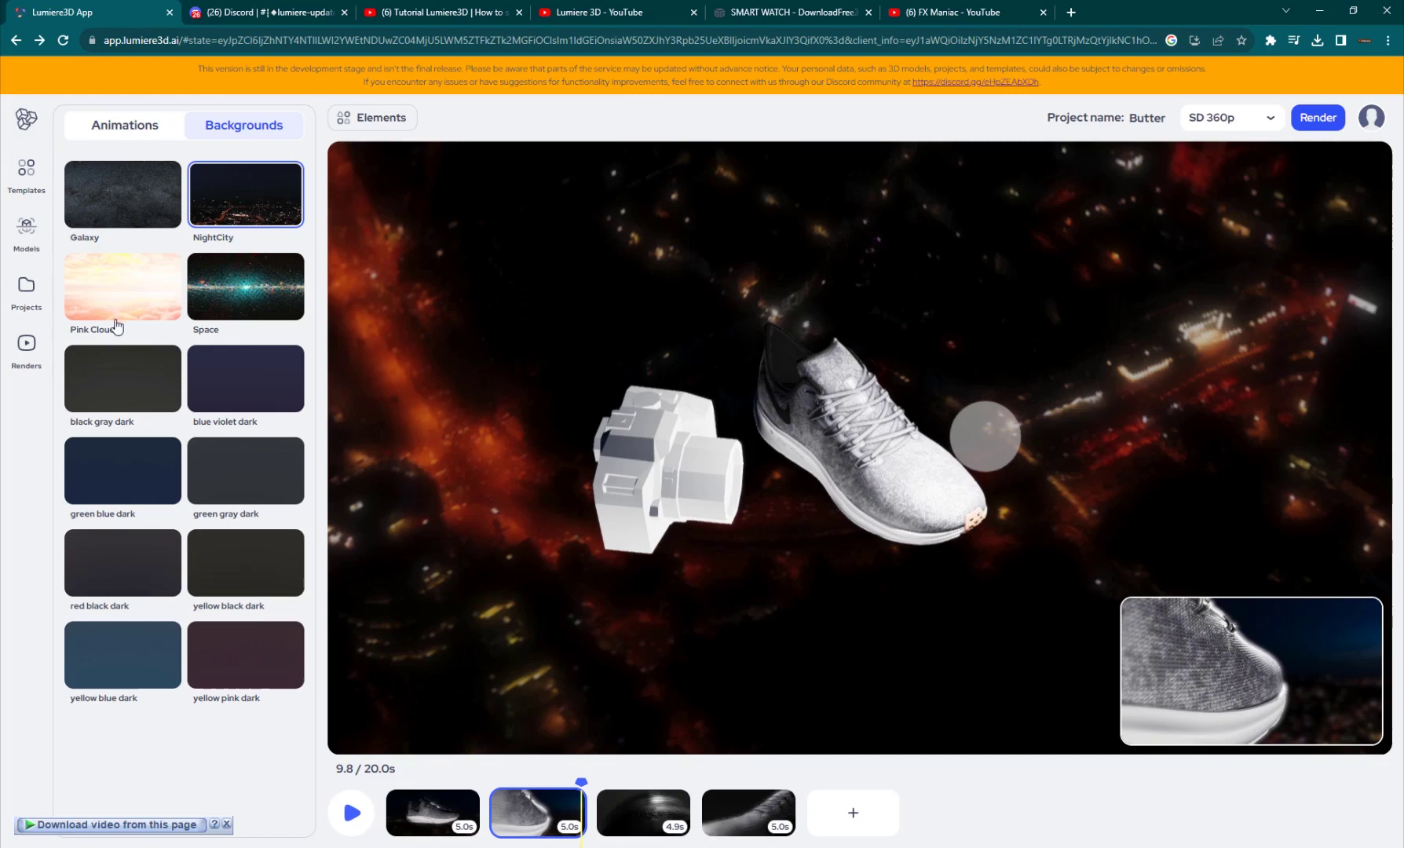
Step: Scroll through the template library
{"action": "left_click", "coordinate": [26, 177]}
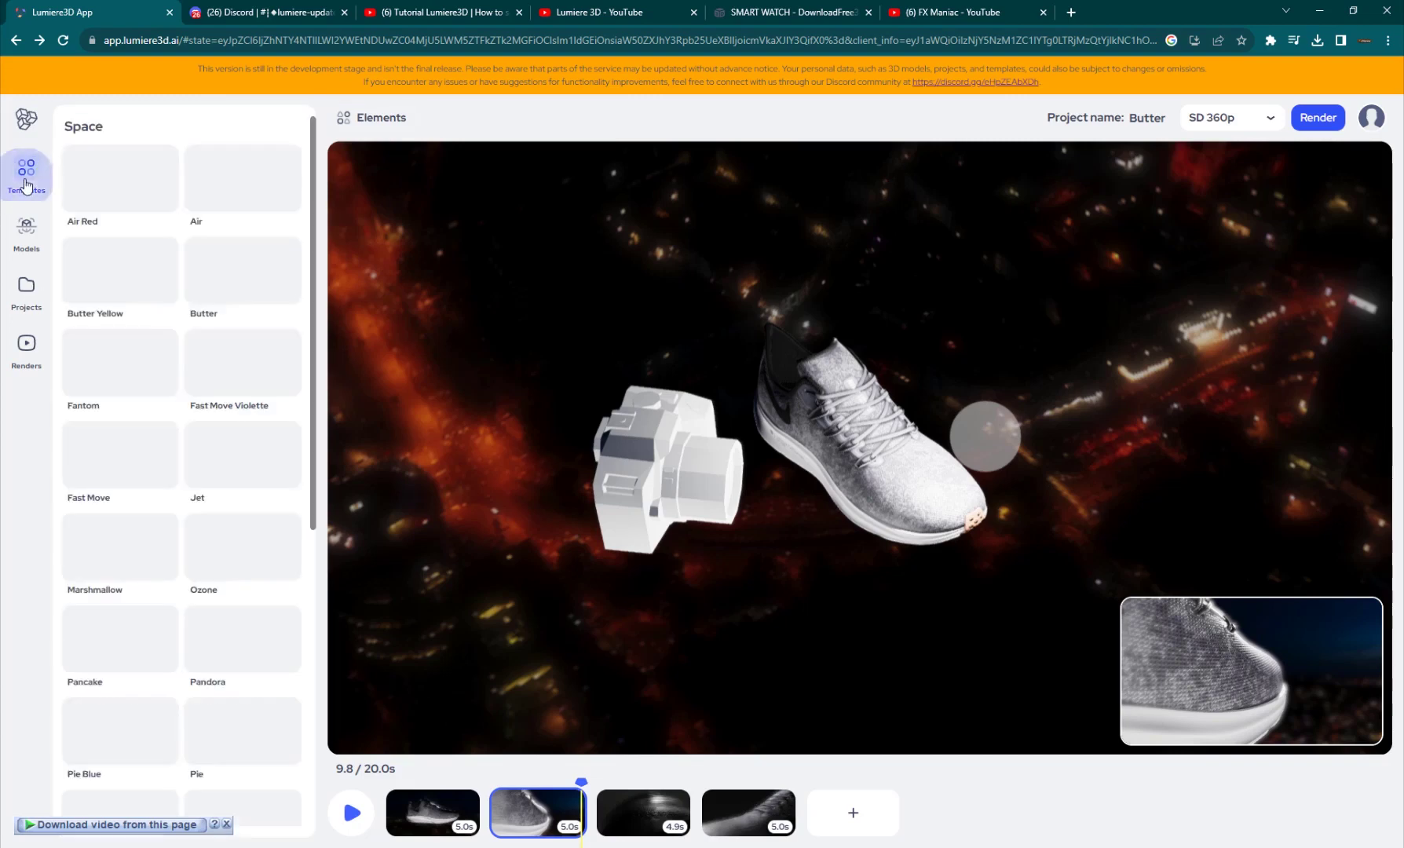
{"action": "scroll", "coordinate": [314, 438], "scroll_direction": "down", "scroll_amount": 3}
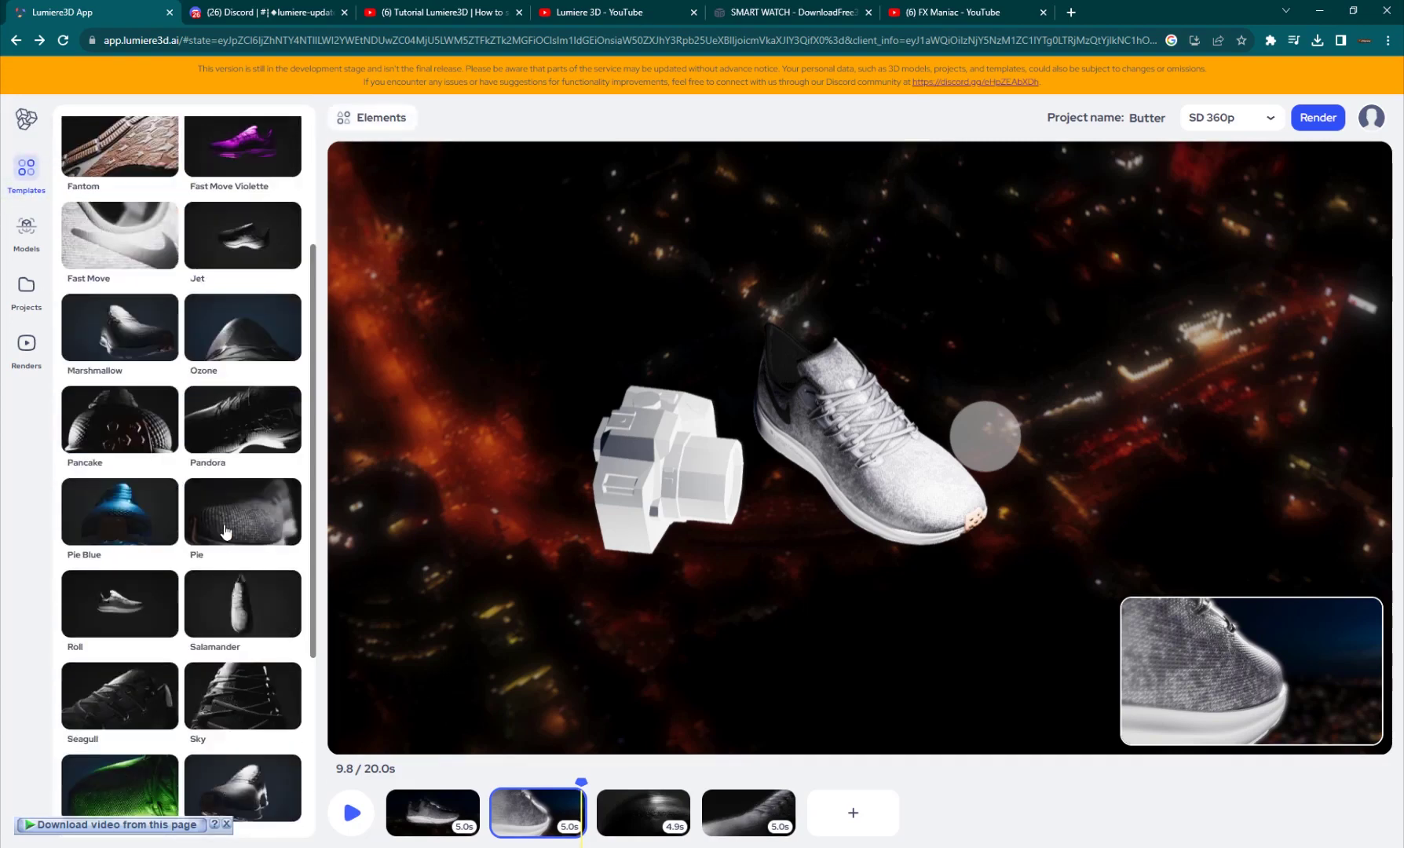
{"action": "scroll", "coordinate": [211, 473], "scroll_direction": "up", "scroll_amount": 3}
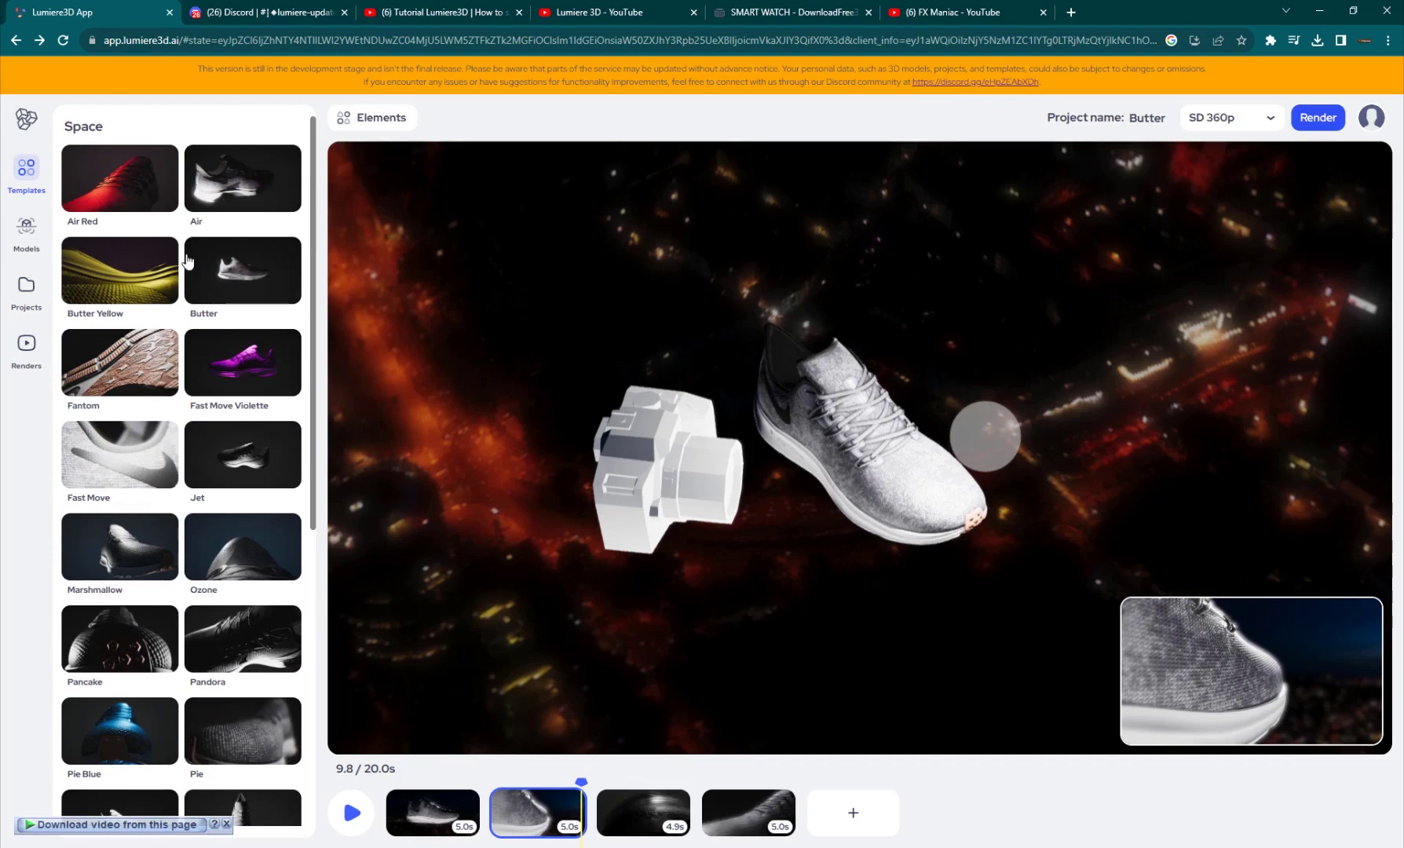
Step: Check the Early Access plan in Workspace Settings, close it, and go to the Lumiere 3D YouTube channel
{"action": "left_click", "coordinate": [1371, 130]}
{"action": "left_click", "coordinate": [1353, 161]}
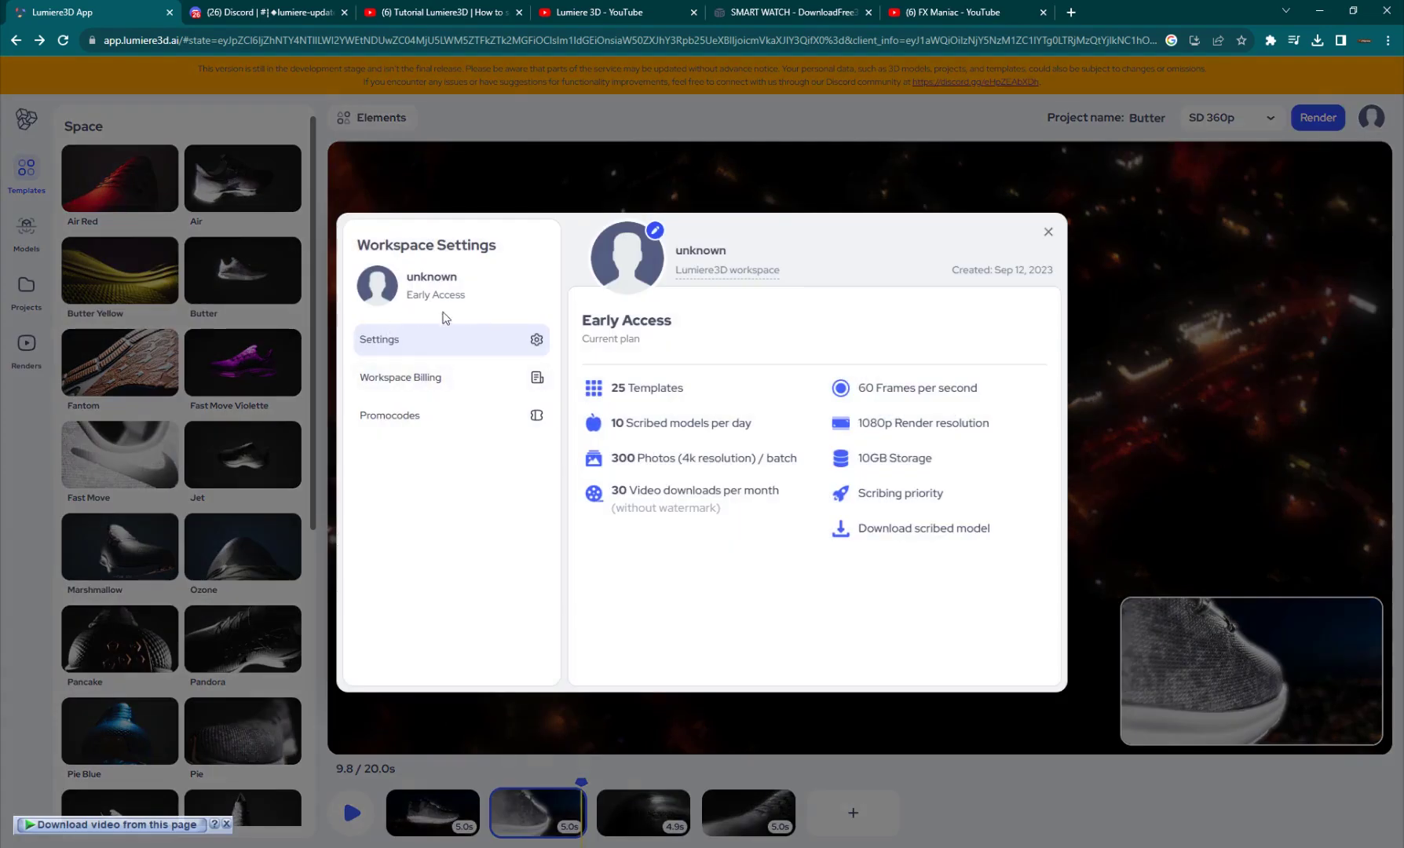
{"action": "left_click", "coordinate": [1048, 232]}
{"action": "left_click", "coordinate": [599, 12]}
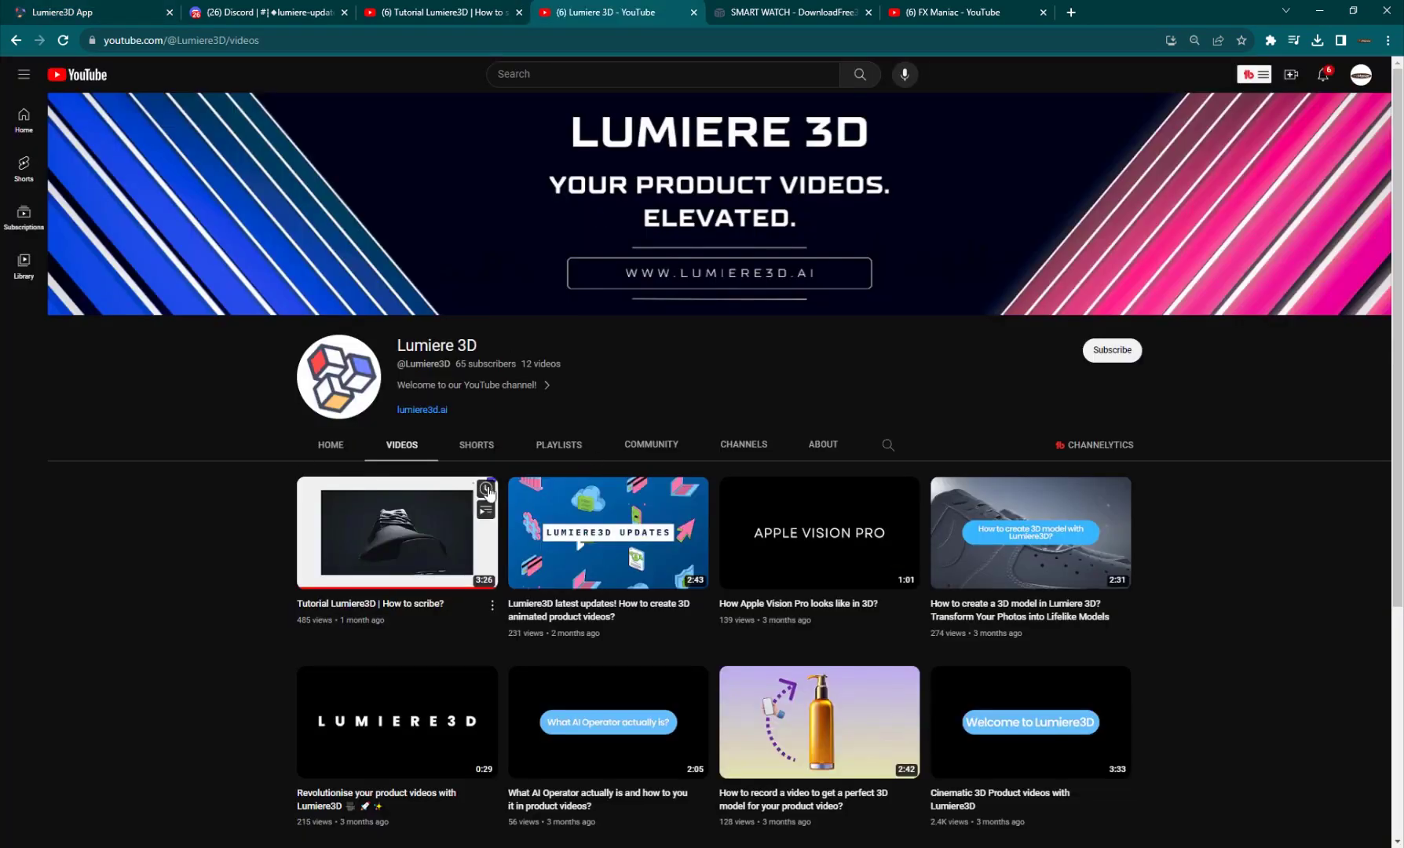
Step: Scroll down and back up through the Lumiere 3D channel's video list on YouTube
{"action": "scroll", "coordinate": [619, 657], "scroll_direction": "down", "scroll_amount": 4}
{"action": "scroll", "coordinate": [619, 658], "scroll_direction": "up", "scroll_amount": 4}
Step: Back in the Lumiere3D editor, move the playhead to 7.6 s and orbit around the shoe
{"action": "left_click", "coordinate": [82, 6]}
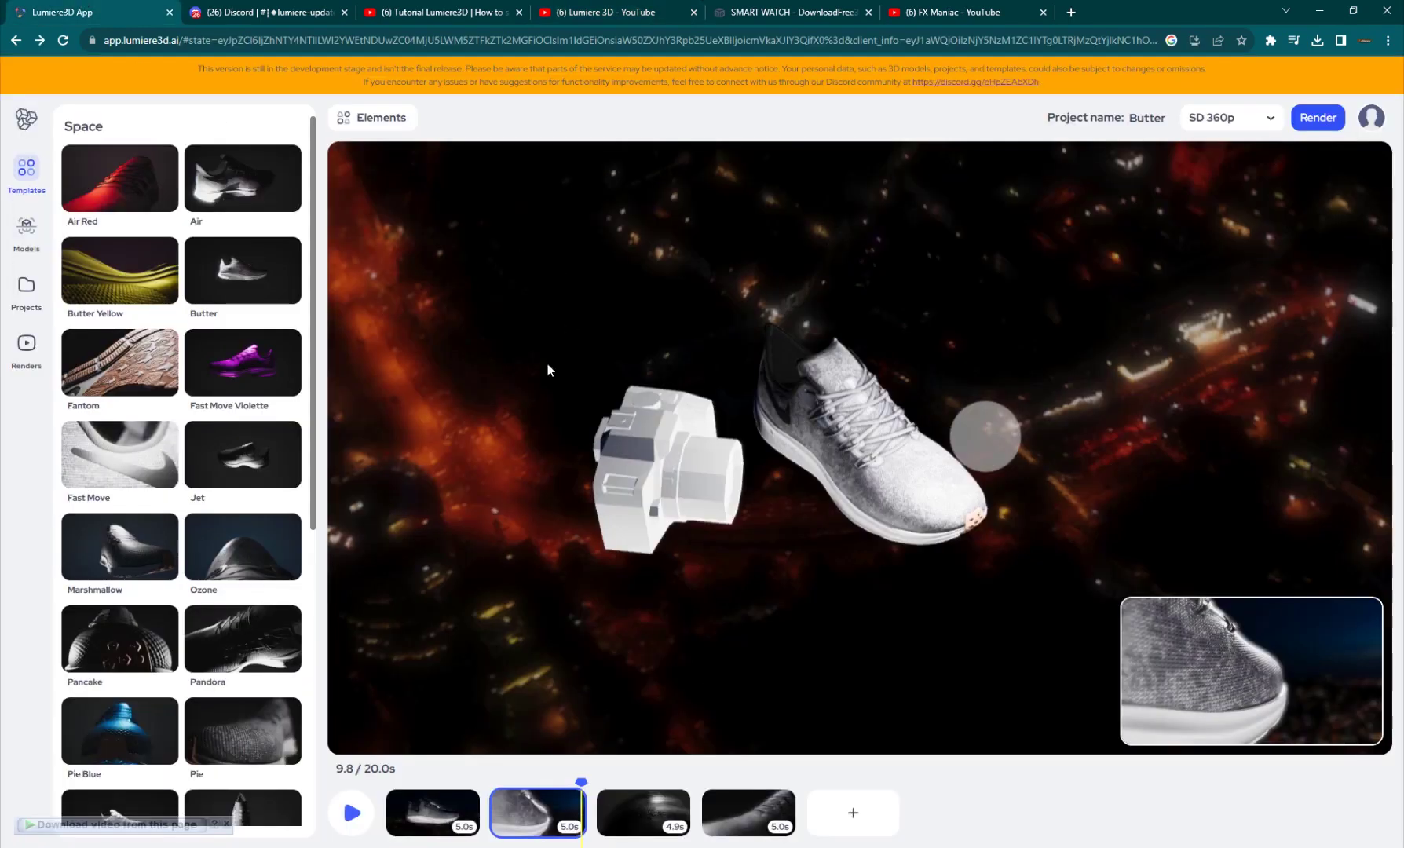
{"action": "left_click_drag", "start_coordinate": [580, 780], "coordinate": [542, 781]}
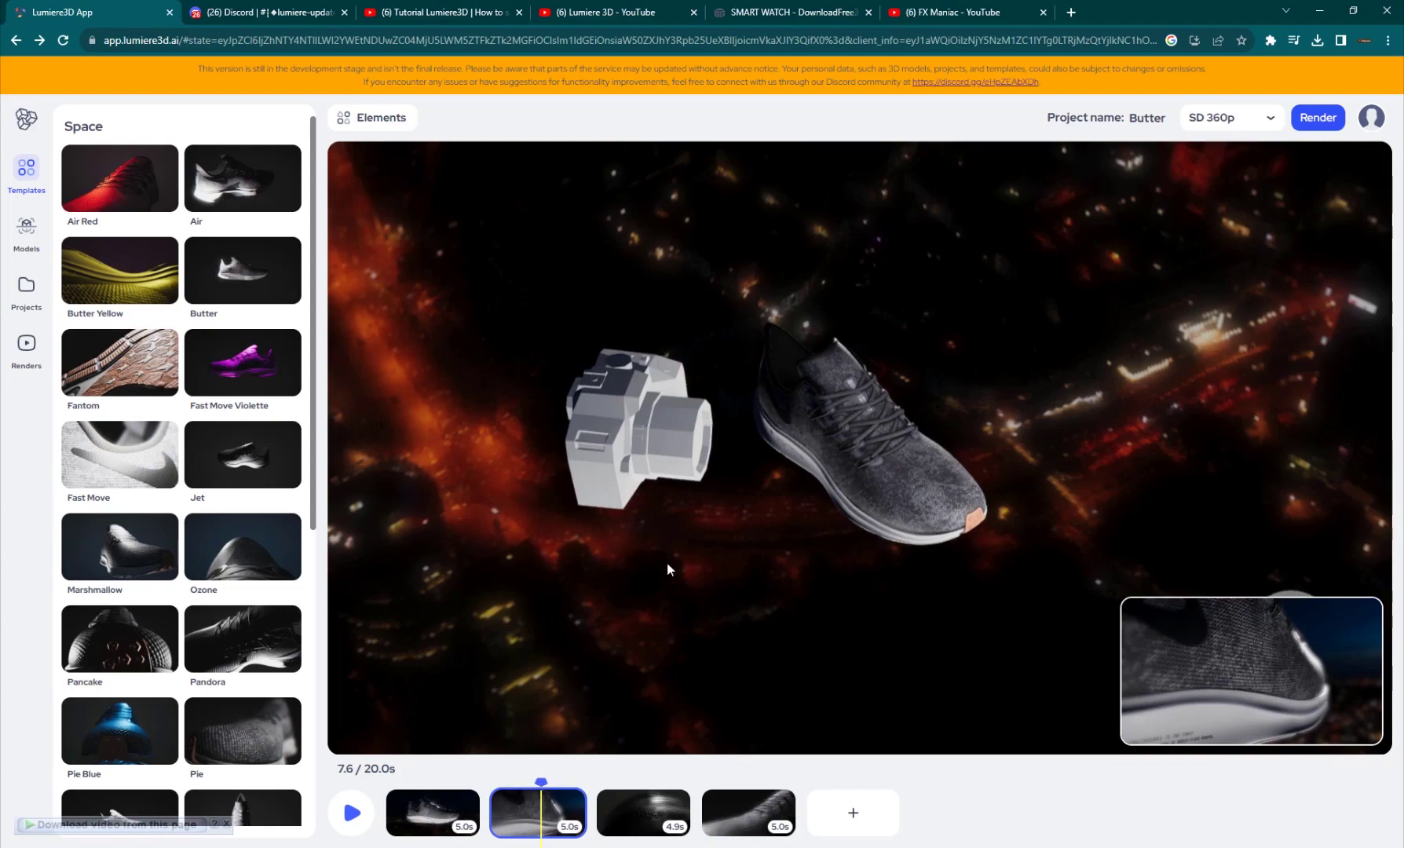
{"action": "left_click_drag", "start_coordinate": [667, 563], "coordinate": [761, 422]}
{"action": "scroll", "coordinate": [761, 421], "scroll_direction": "up", "scroll_amount": 10}
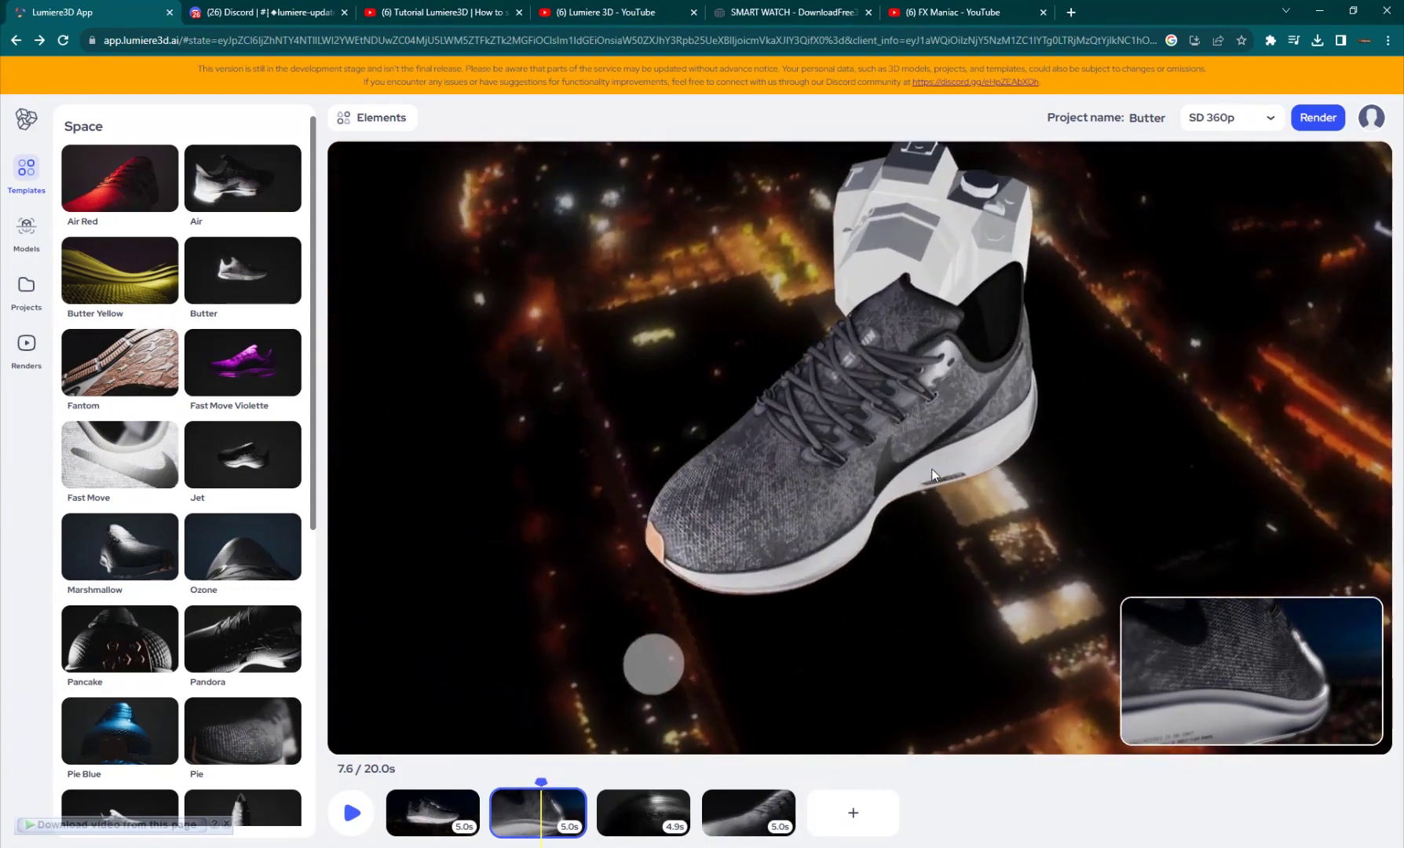
{"action": "scroll", "coordinate": [748, 489], "scroll_direction": "down", "scroll_amount": 5}
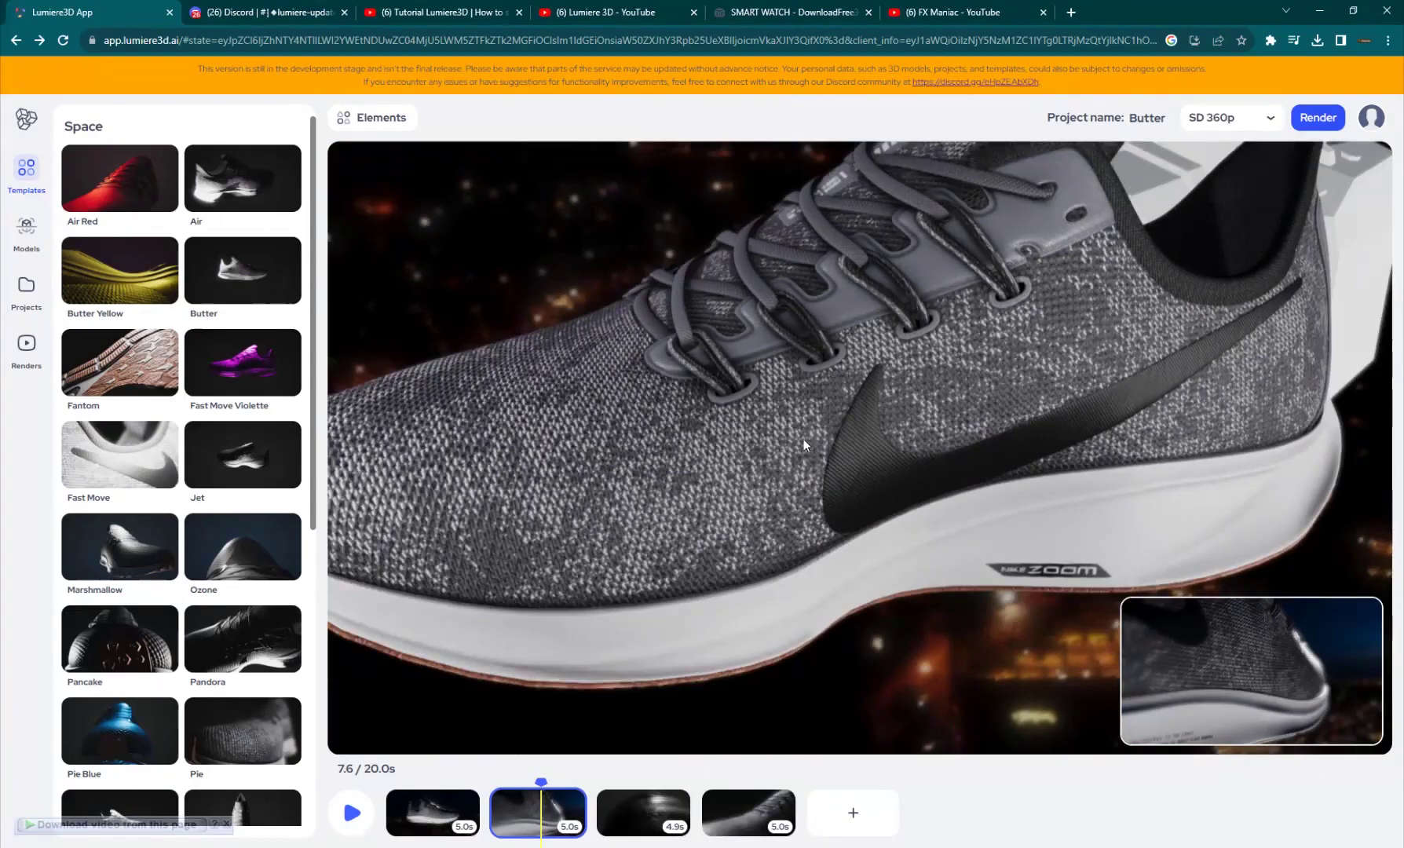
Step: Orbit slightly and zoom in and out on the knit upper and laces
{"action": "left_click_drag", "start_coordinate": [804, 439], "coordinate": [829, 472]}
{"action": "scroll", "coordinate": [787, 374], "scroll_direction": "up", "scroll_amount": 8}
{"action": "scroll", "coordinate": [787, 374], "scroll_direction": "down", "scroll_amount": 5}
{"action": "scroll", "coordinate": [900, 384], "scroll_direction": "up", "scroll_amount": 5}
{"action": "scroll", "coordinate": [840, 433], "scroll_direction": "down", "scroll_amount": 3}
Step: Zoom in closer and orbit to inspect the swoosh and sole
{"action": "scroll", "coordinate": [719, 412], "scroll_direction": "up", "scroll_amount": 3}
{"action": "scroll", "coordinate": [720, 411], "scroll_direction": "up", "scroll_amount": 3}
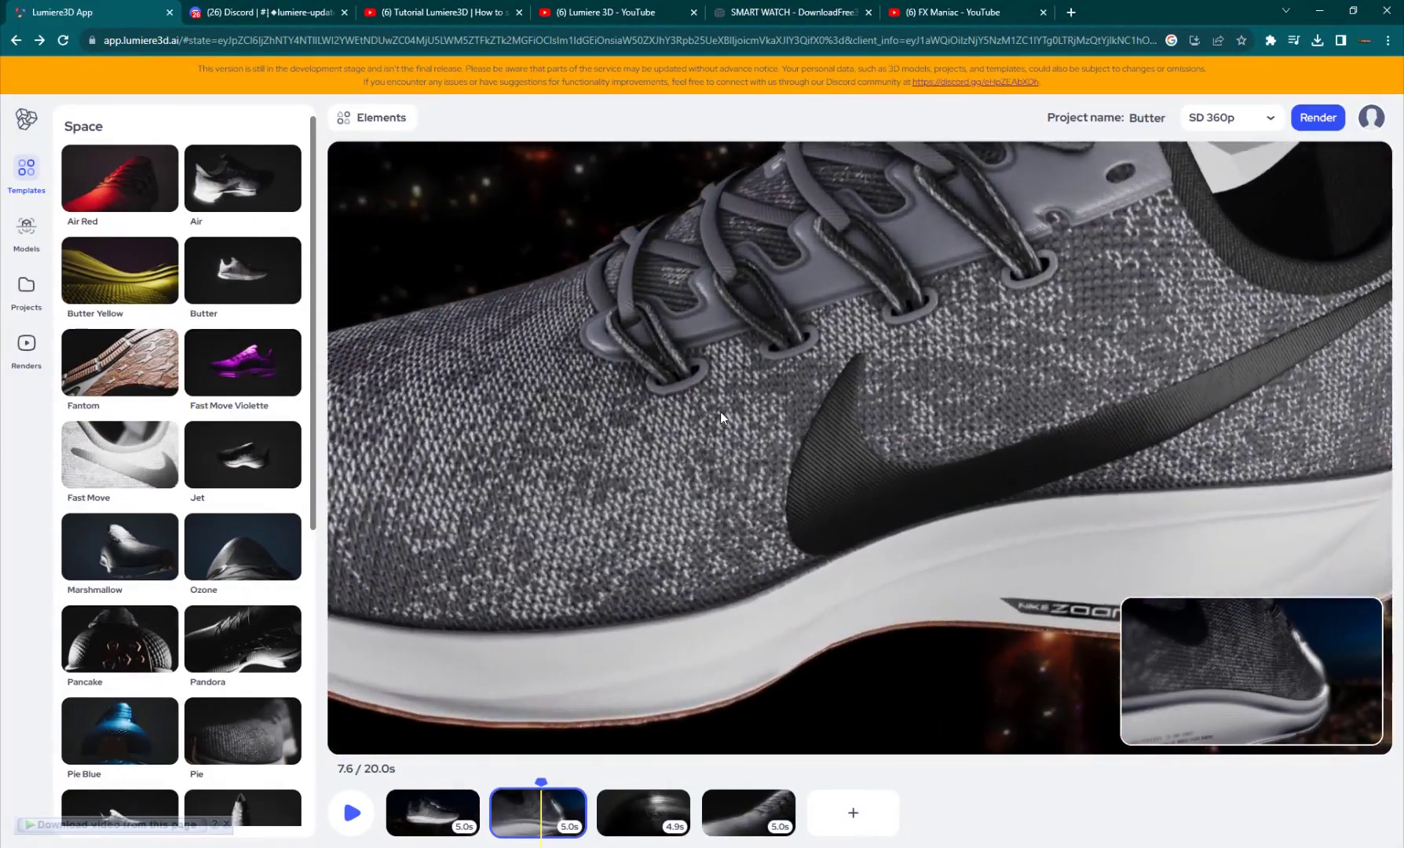
{"action": "scroll", "coordinate": [659, 418], "scroll_direction": "up", "scroll_amount": 2}
{"action": "mouse_move", "coordinate": [687, 418]}
{"action": "left_mouse_down"}
{"action": "mouse_move", "coordinate": [526, 415]}
{"action": "mouse_move", "coordinate": [703, 429]}
{"action": "mouse_move", "coordinate": [686, 394]}
{"action": "left_mouse_up"}
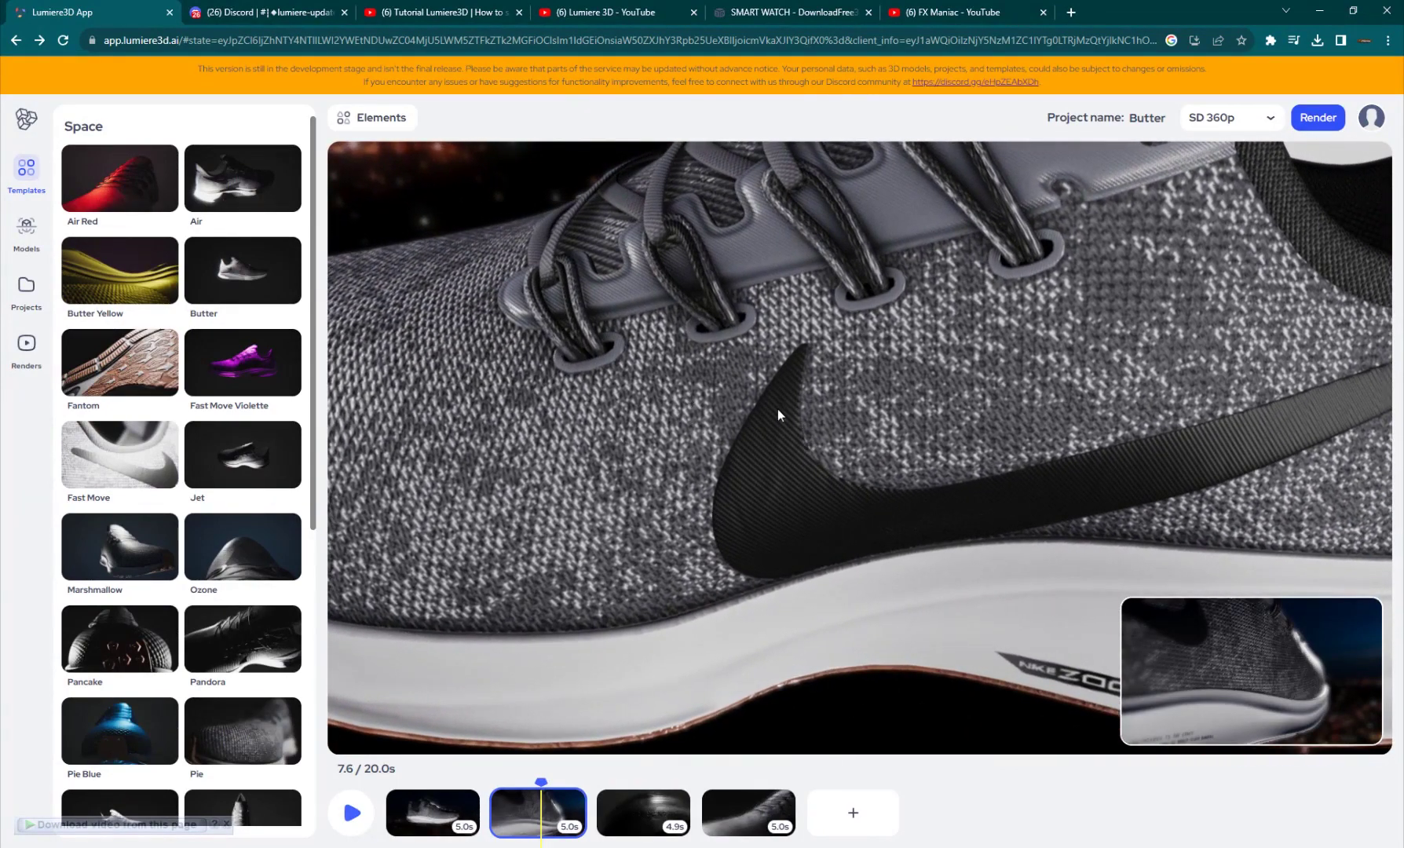
{"action": "scroll", "coordinate": [766, 414], "scroll_direction": "down", "scroll_amount": 5}
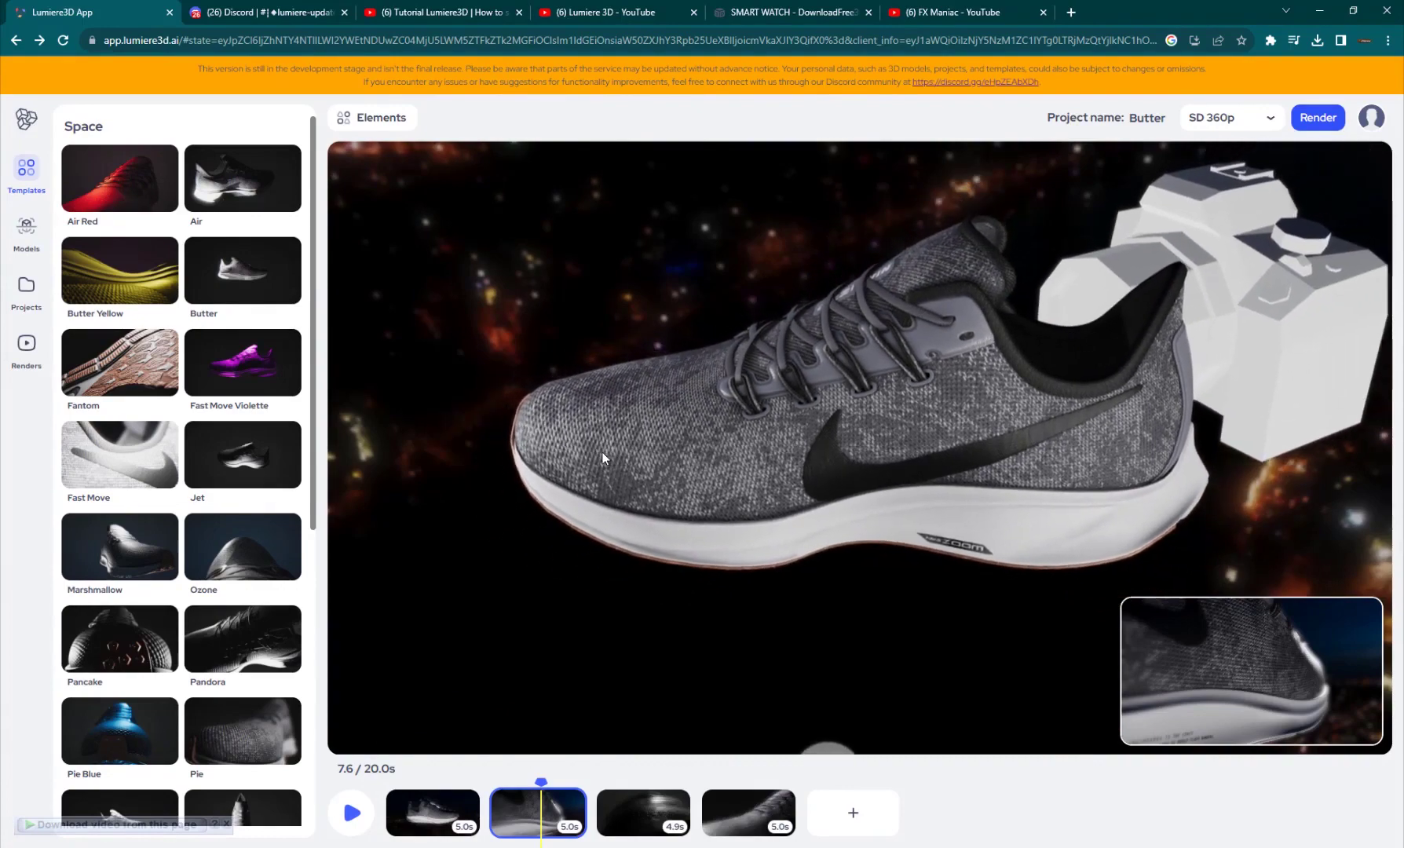
{"action": "scroll", "coordinate": [601, 453], "scroll_direction": "up", "scroll_amount": 5}
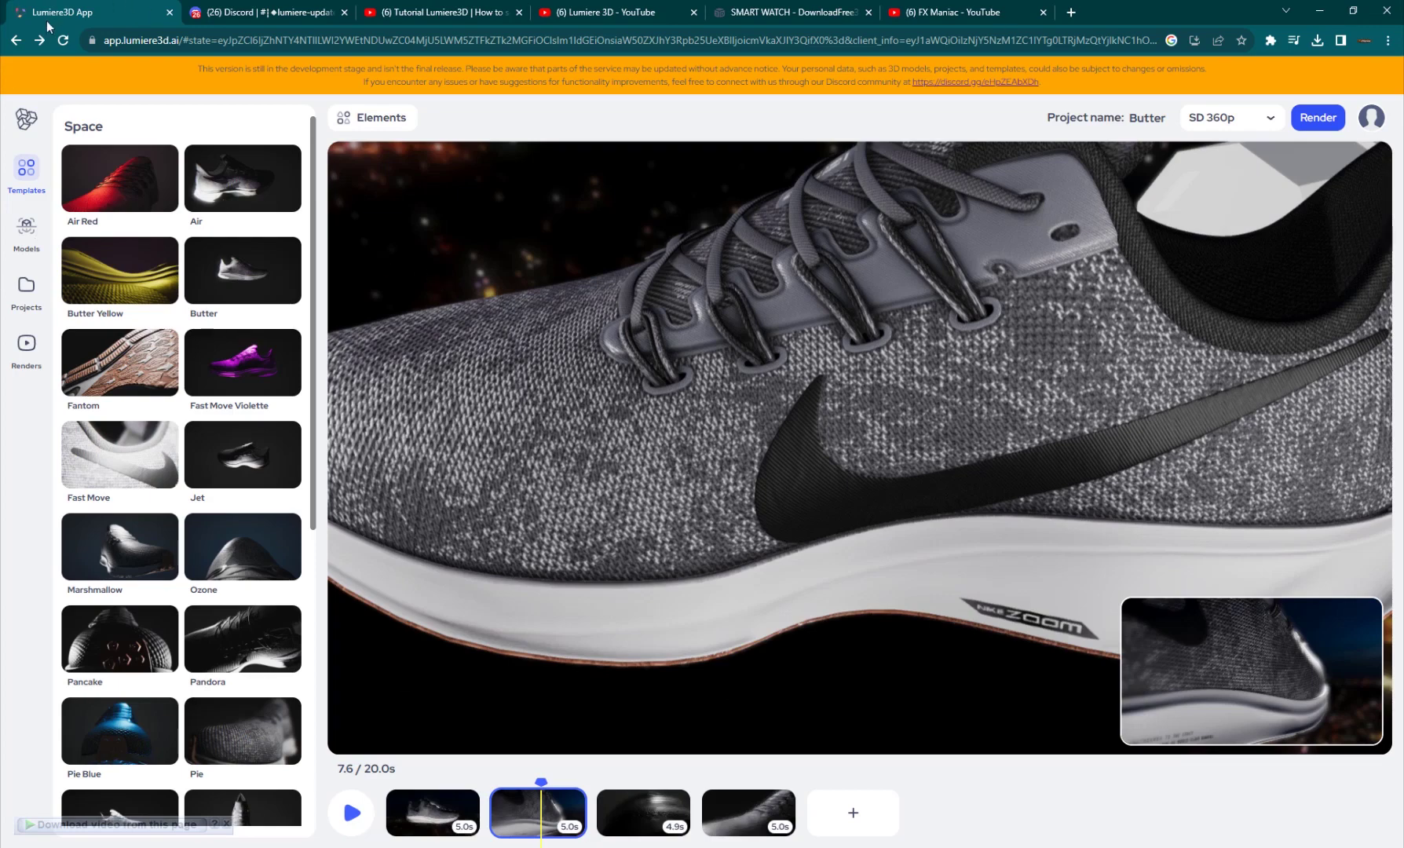
Step: Pass through the Lumiere 3D YouTube tab to the FX Maniac channel's Videos page
{"action": "left_click", "coordinate": [669, 8]}
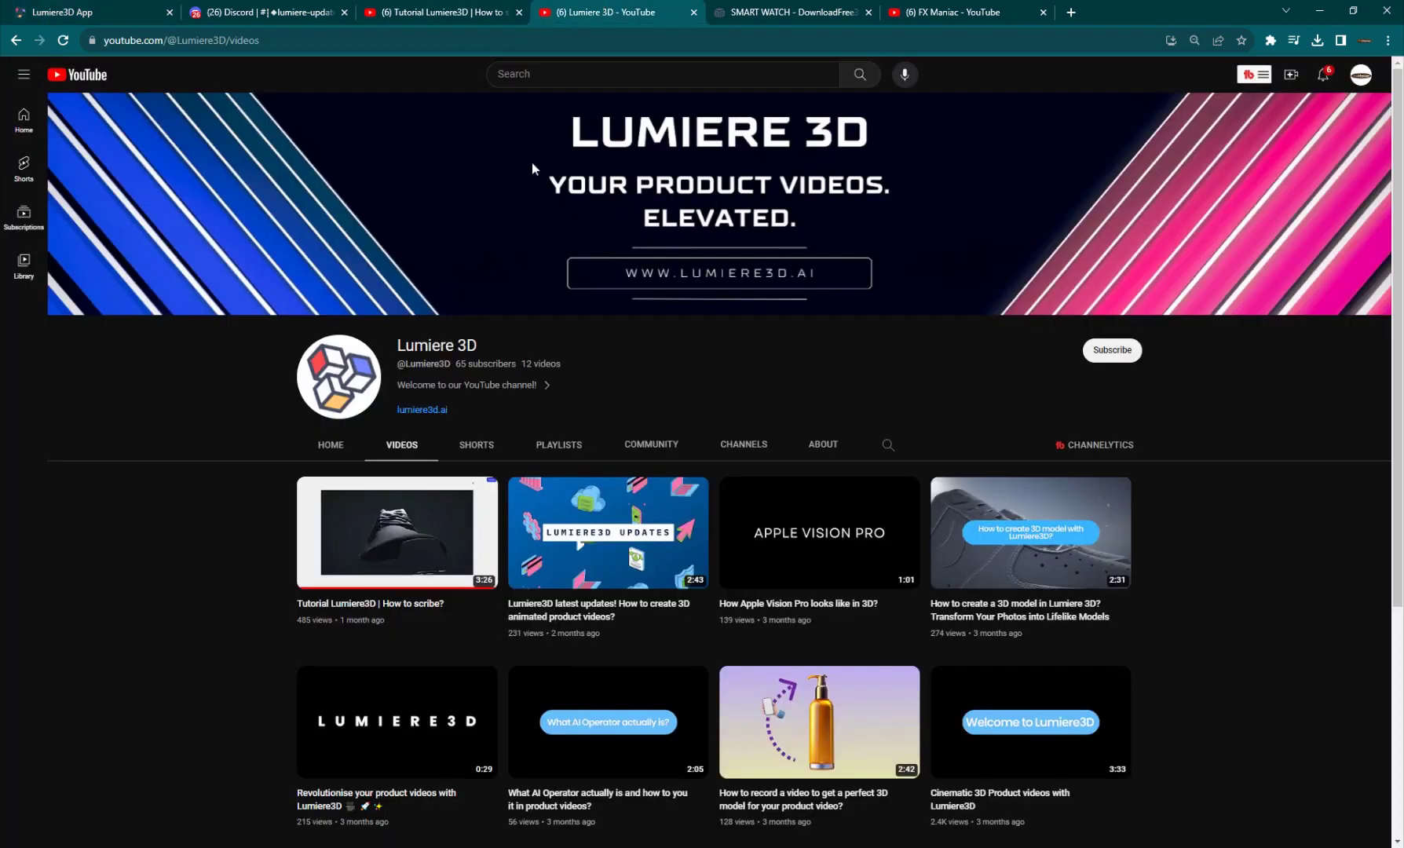
{"action": "left_click", "coordinate": [939, 10]}
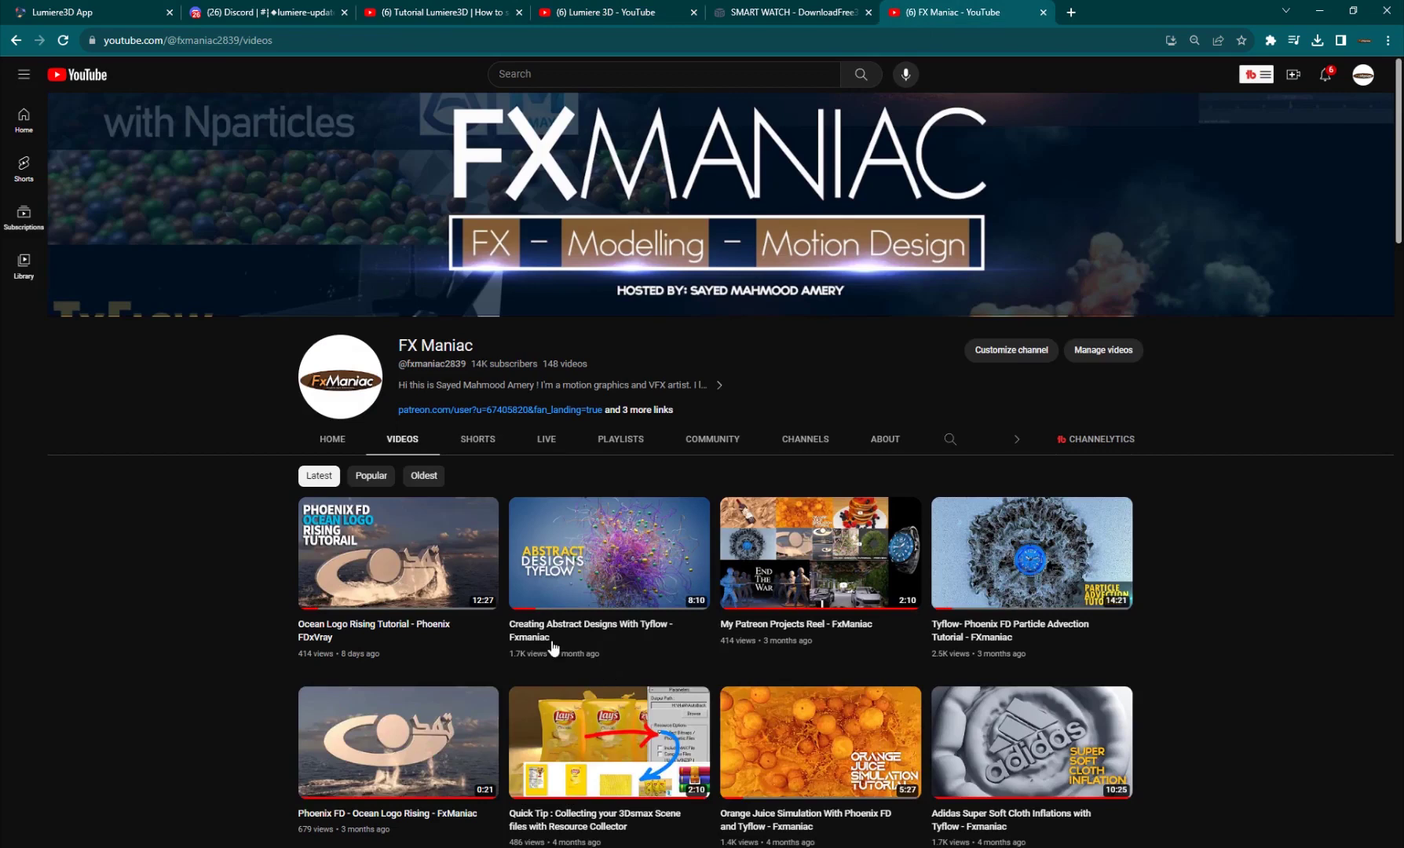